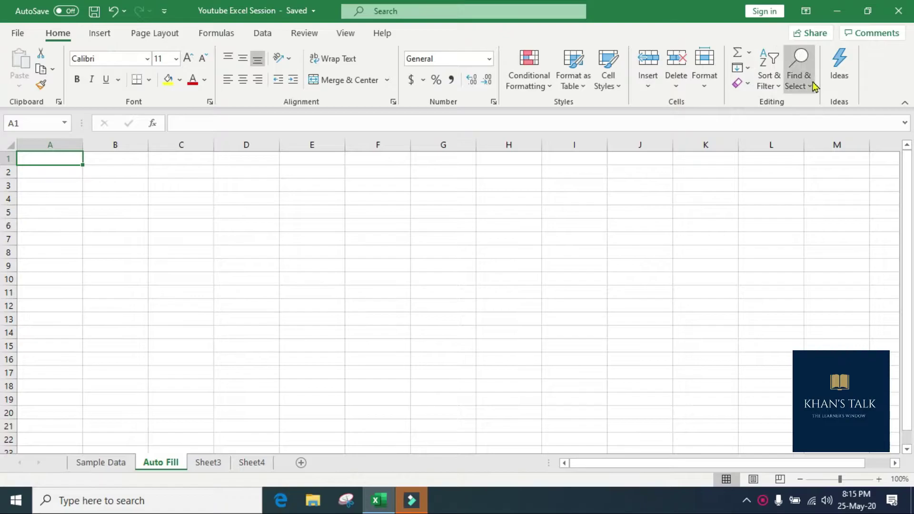
Enter 1 in cell B2.
click(749, 69)
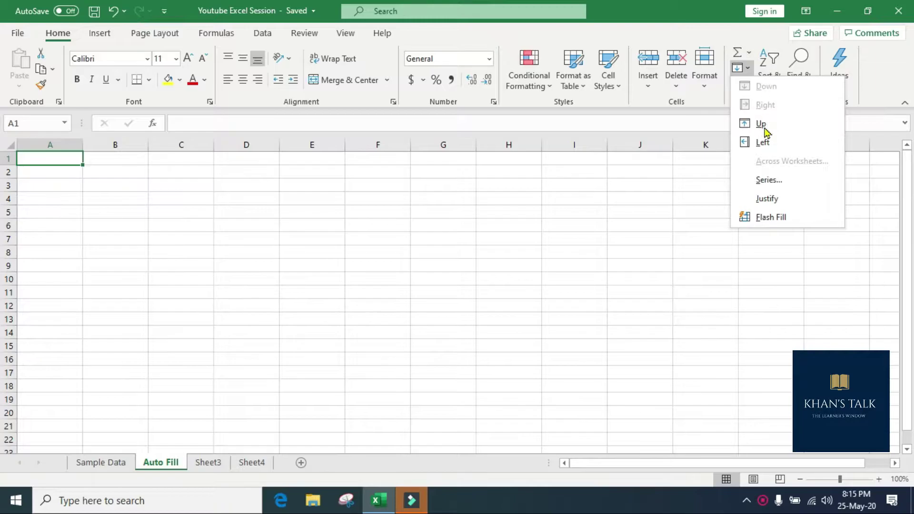
click(110, 196)
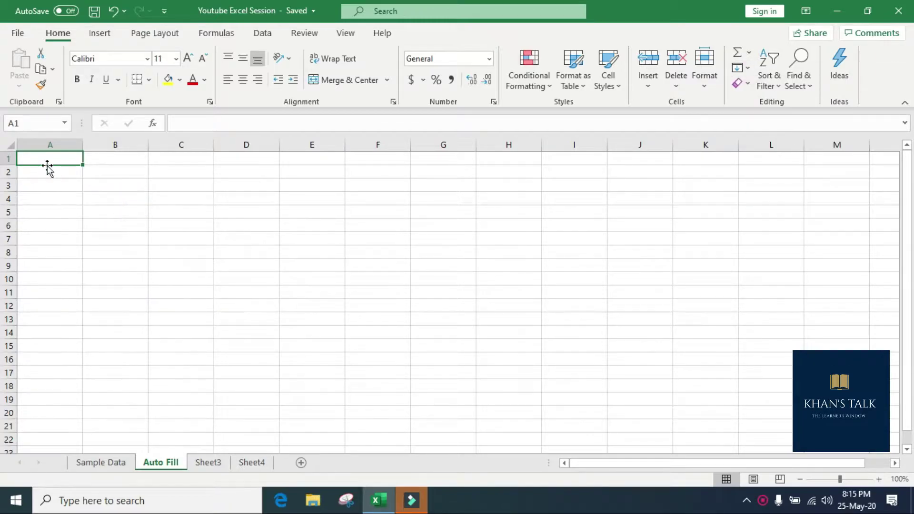
click(116, 180)
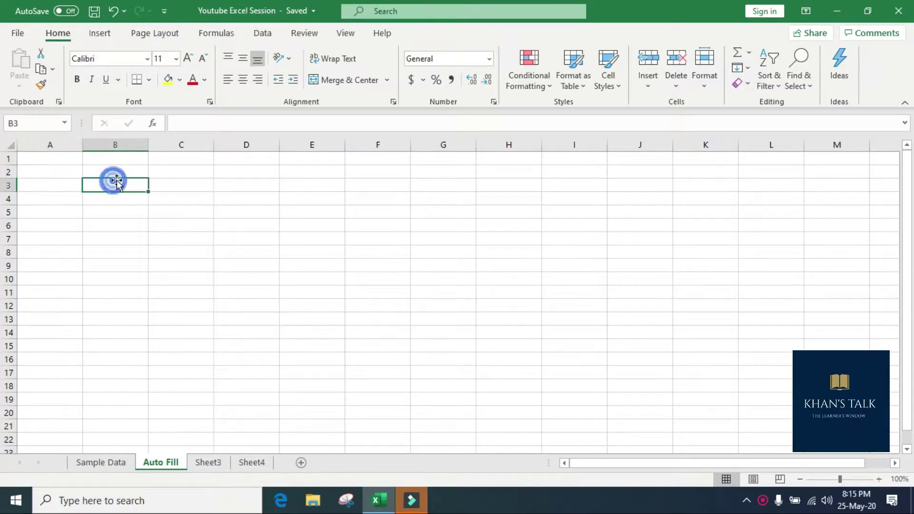
click(132, 173)
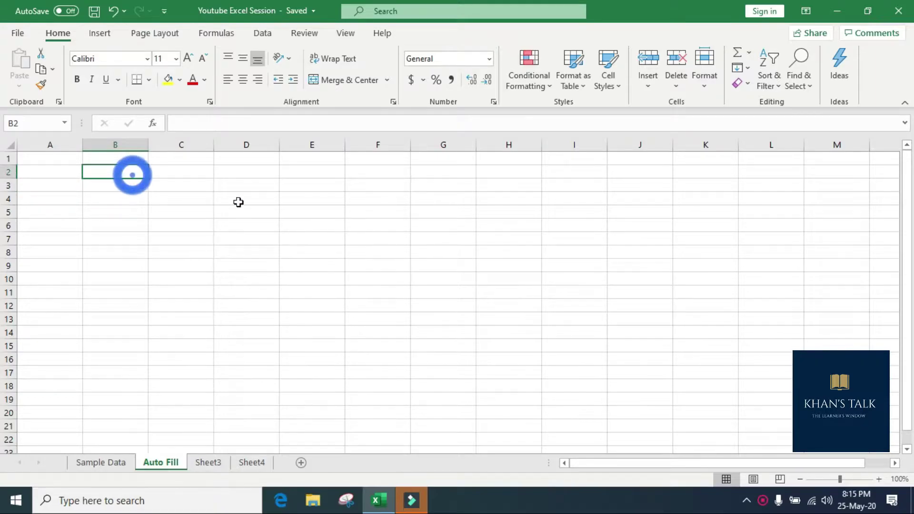
text(1)
key(Return)
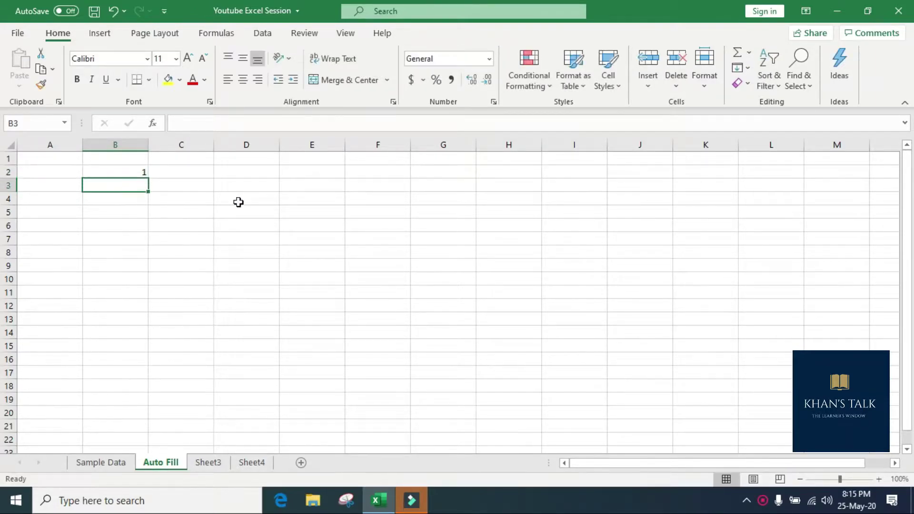
Copy the 1 from B2 down column B to B17.
drag(125, 178, 138, 375)
click(131, 173)
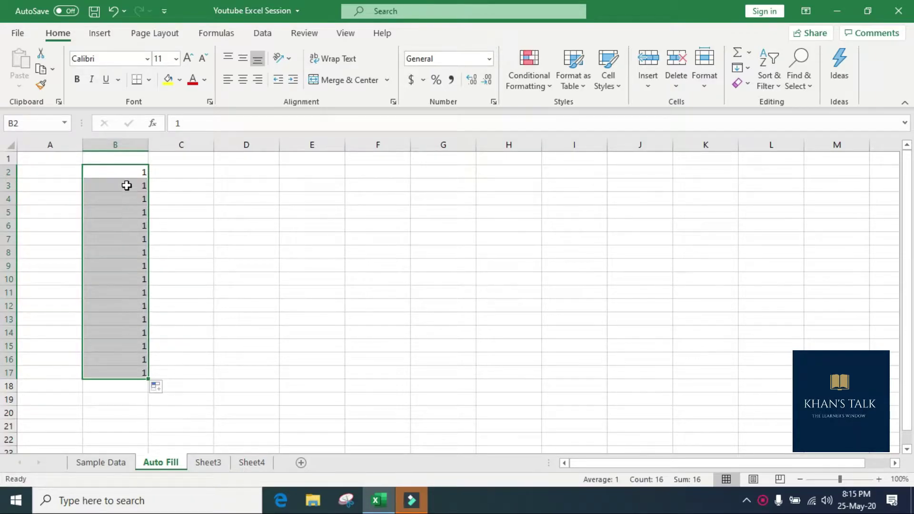
click(136, 172)
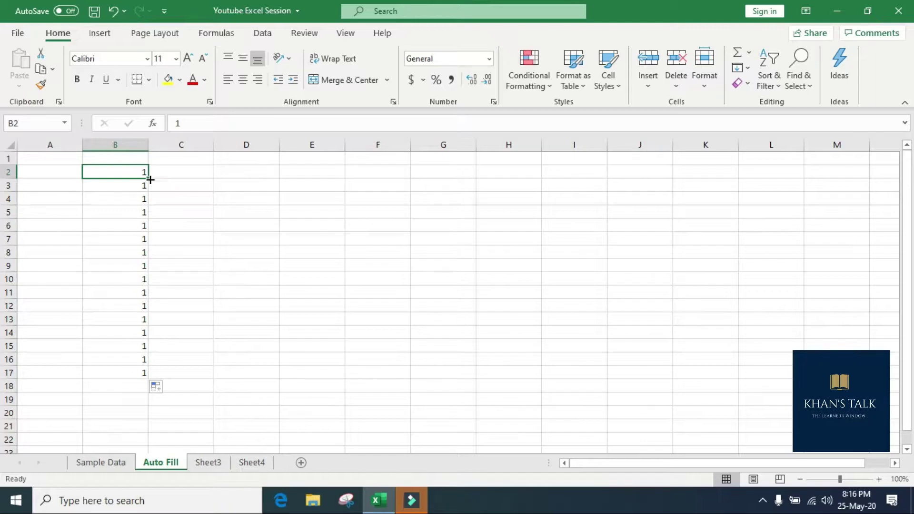
drag(150, 180, 130, 377)
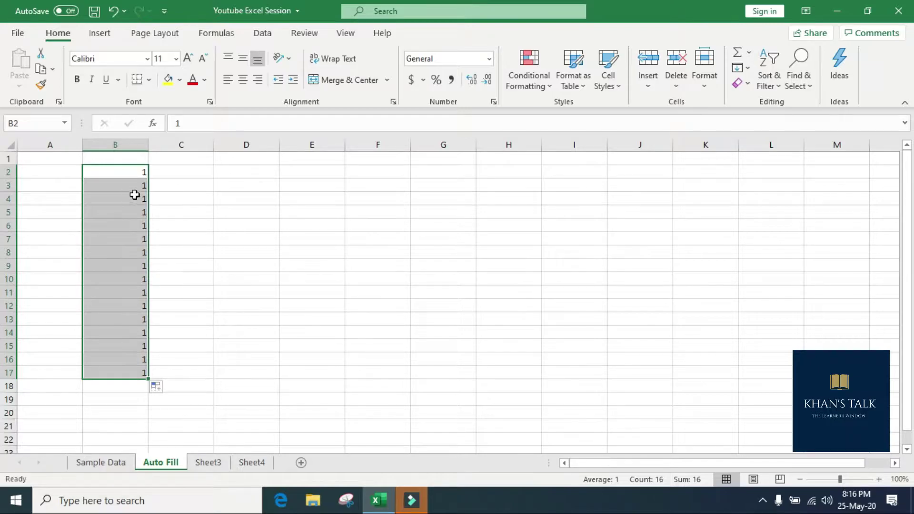
Copy the 1 across row 2 to I2, then select B2:B17.
click(131, 175)
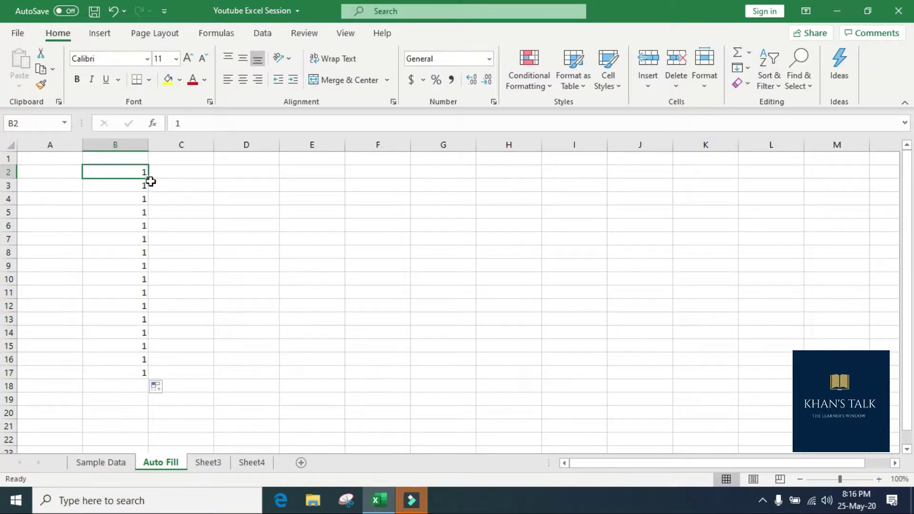
drag(152, 180, 601, 181)
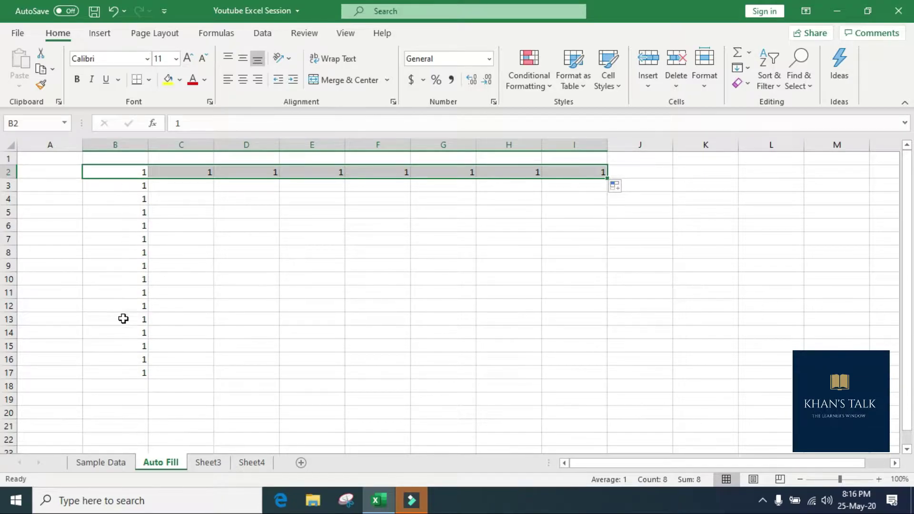
click(126, 371)
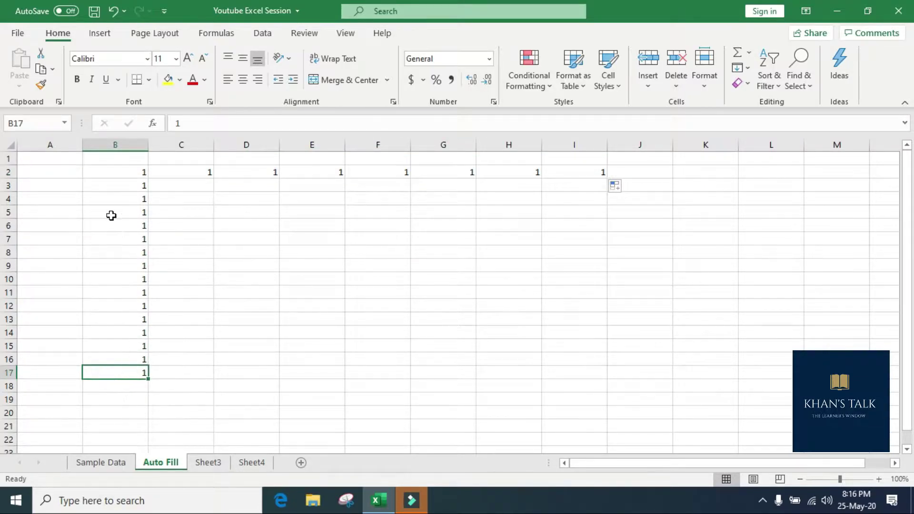
drag(125, 173, 134, 374)
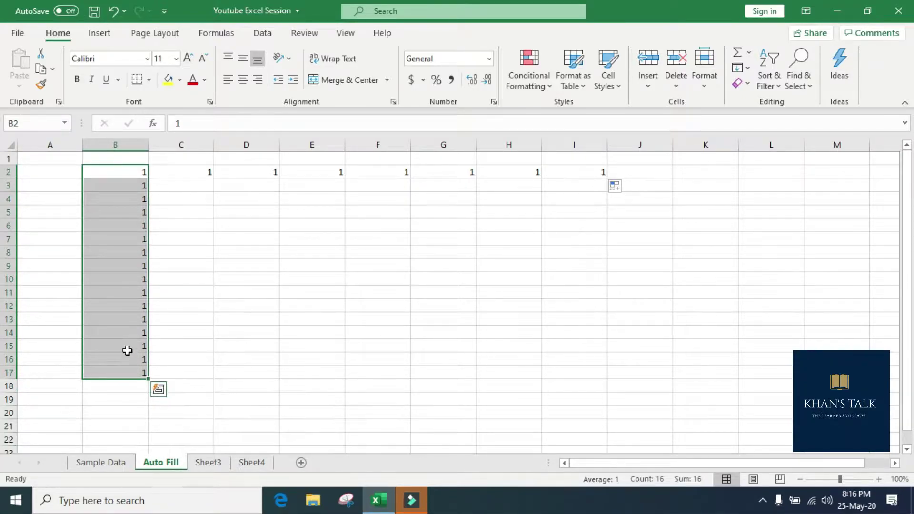
Auto-fill B2 down to B17 and switch it to Fill Series, numbering 1 to 16.
click(115, 305)
click(133, 177)
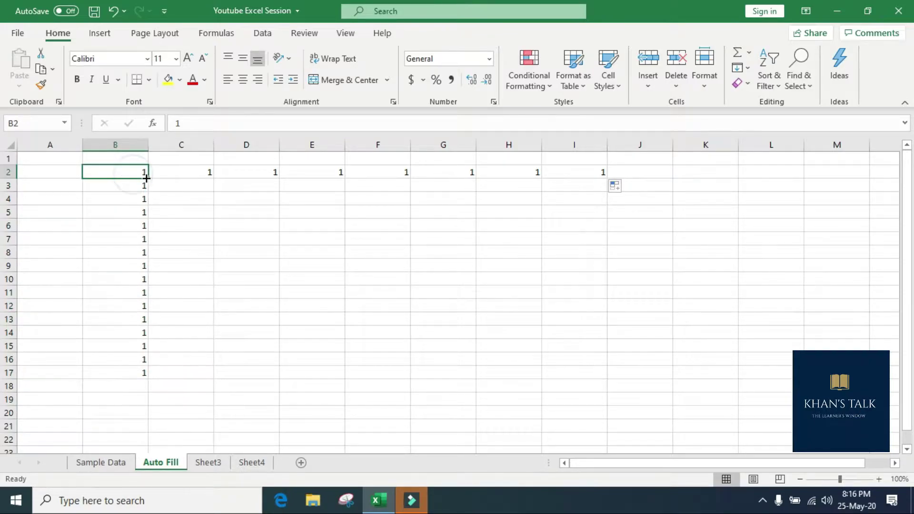
double_click(147, 178)
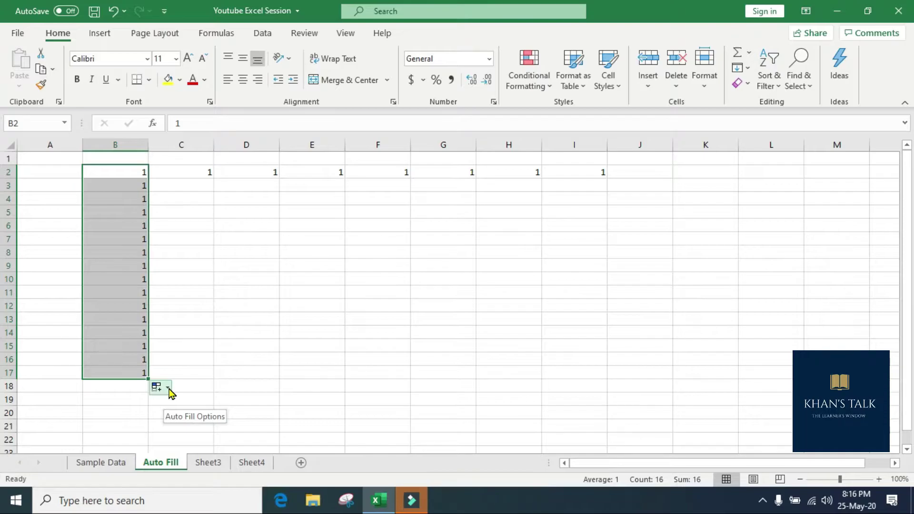
click(169, 390)
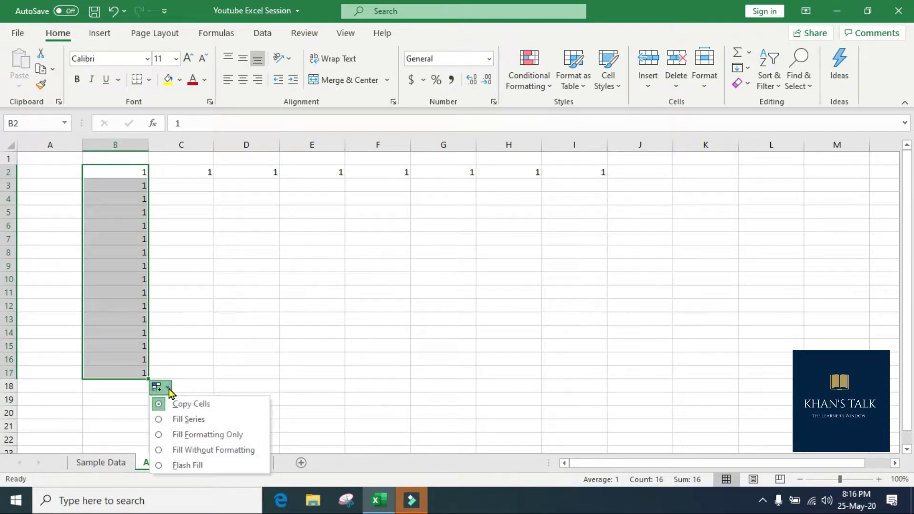
click(161, 420)
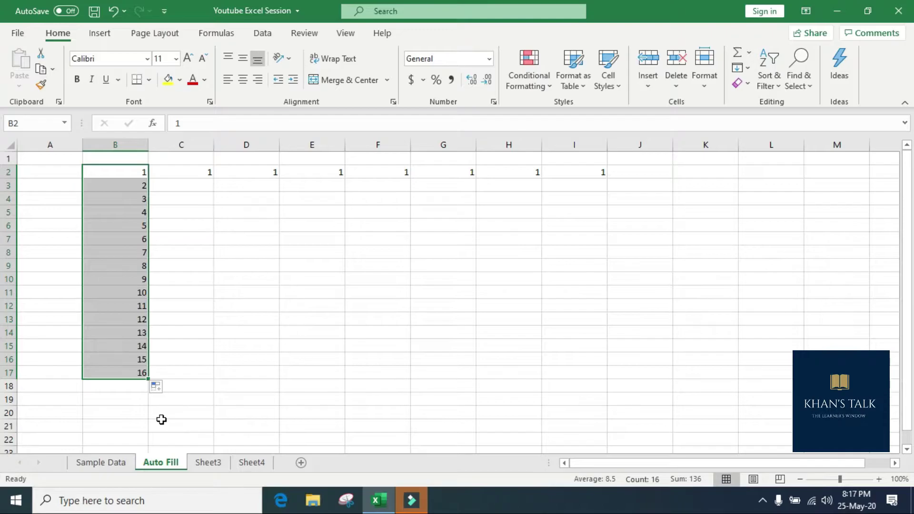
Fill B2's 1 across to I2 and switch it to Fill Series, numbering 1 to 8.
click(138, 175)
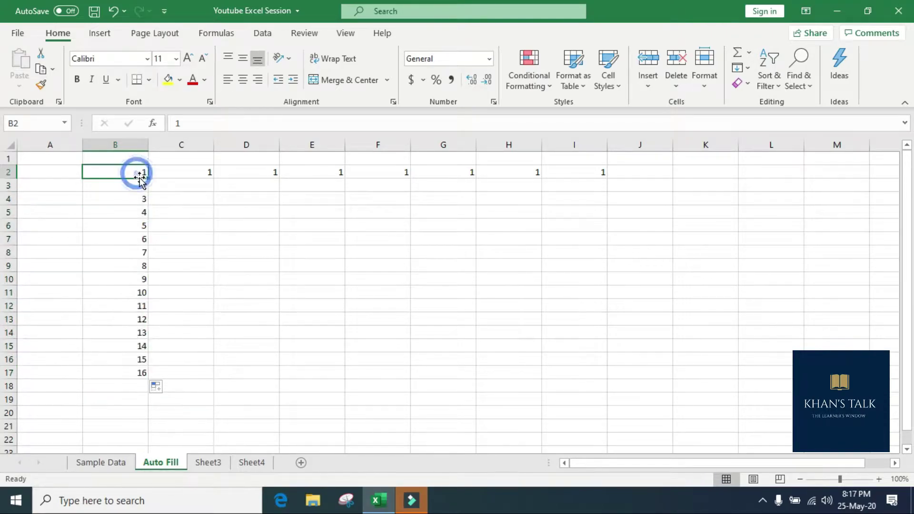
drag(148, 178, 604, 173)
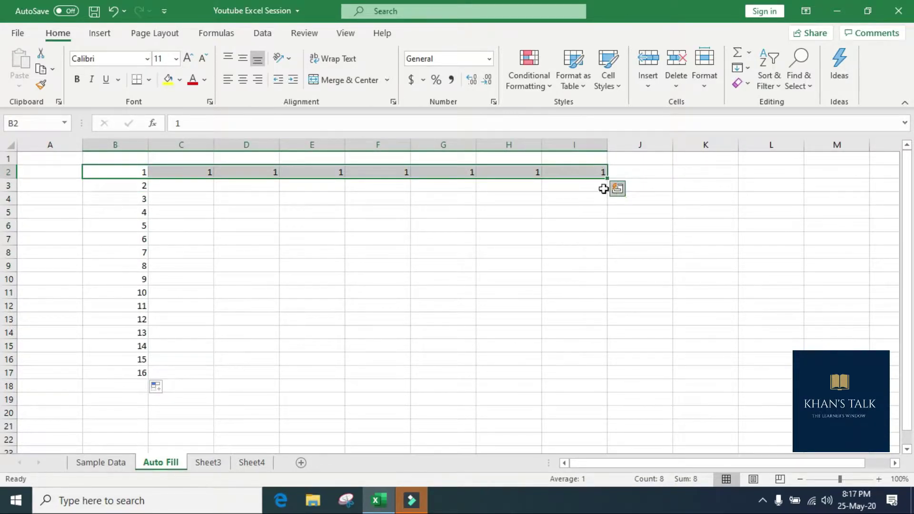
click(136, 177)
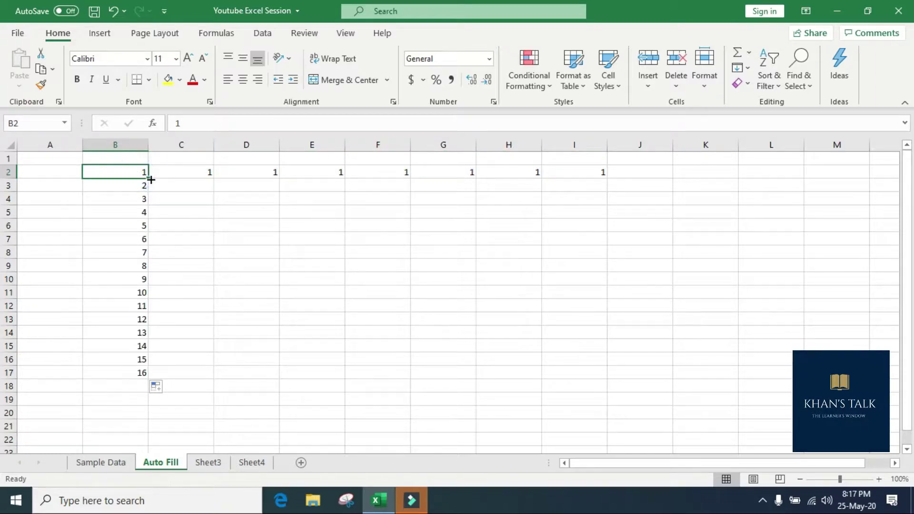
drag(151, 180, 595, 178)
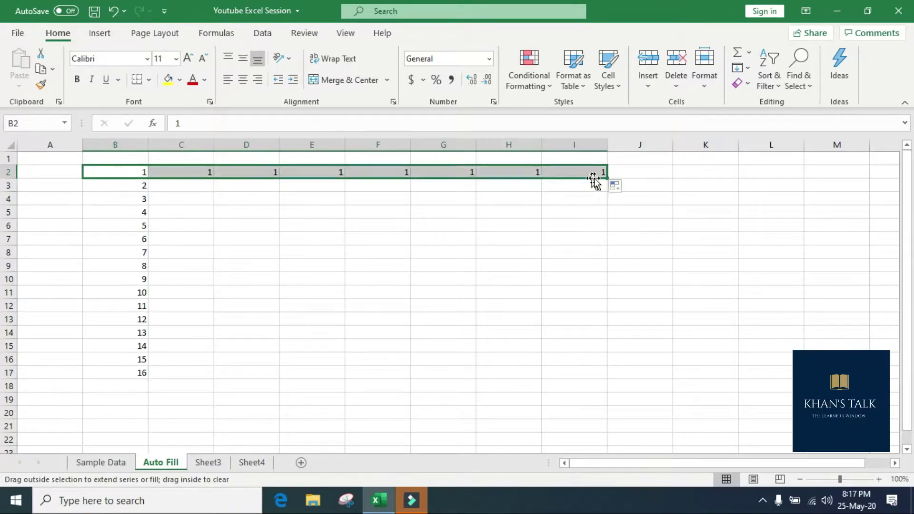
click(627, 188)
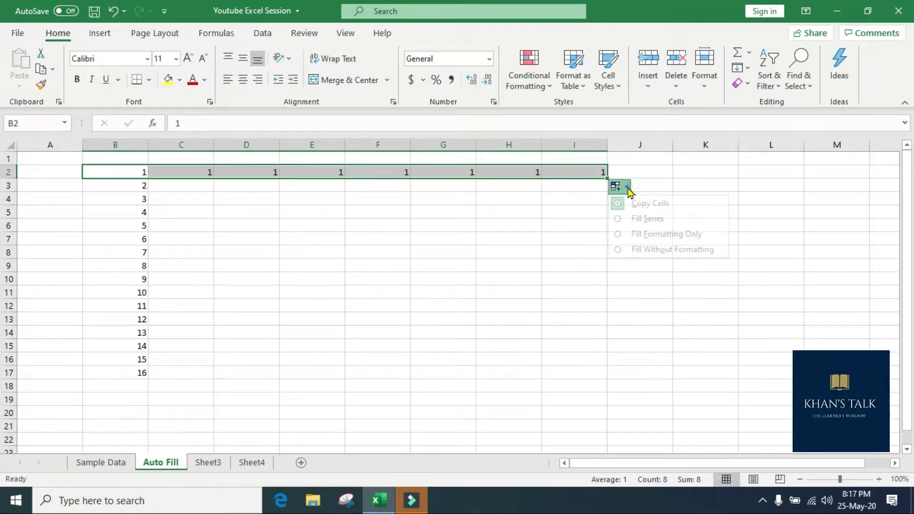
click(621, 219)
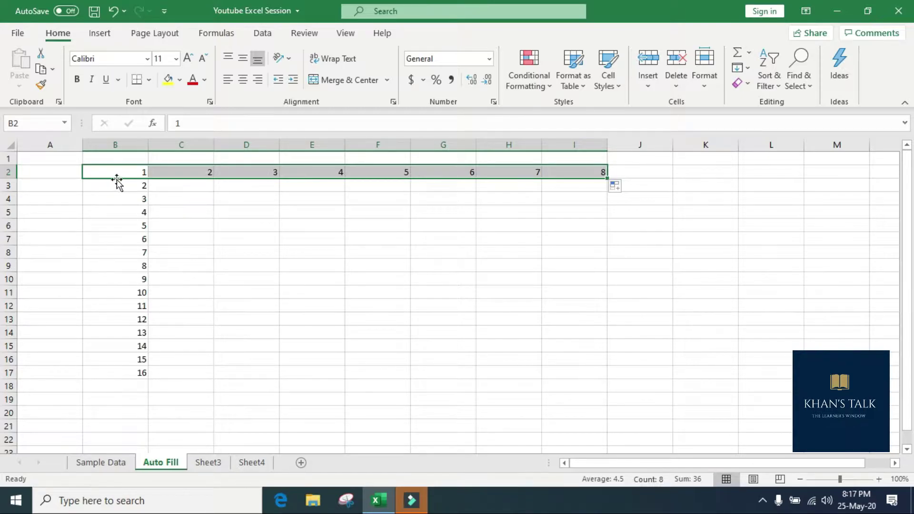
Clear the whole sheet and enter 10 in B4 and 20 in B5.
click(11, 146)
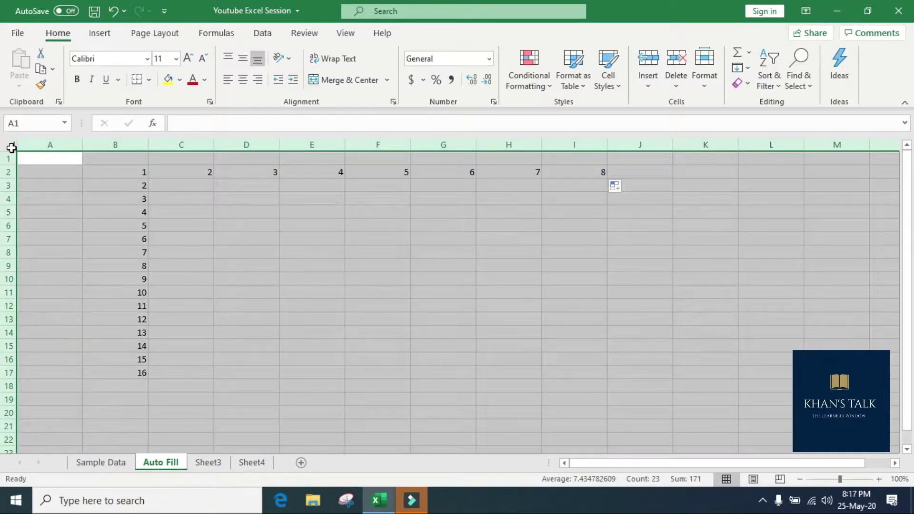
key(Delete)
click(115, 195)
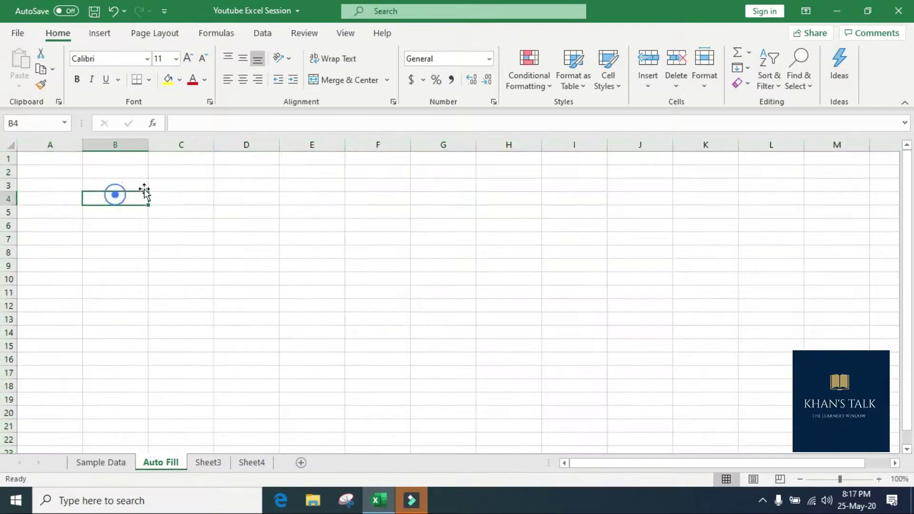
text(10)
key(Return)
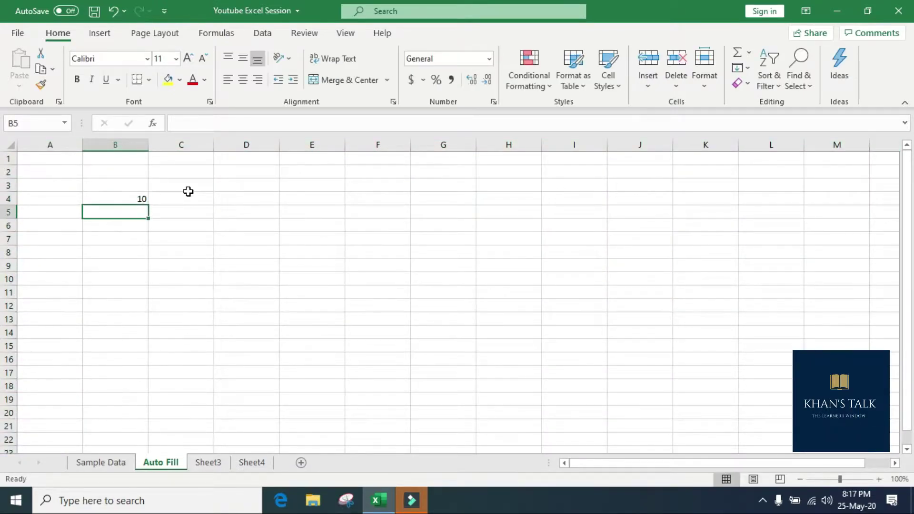
text(20)
key(Return)
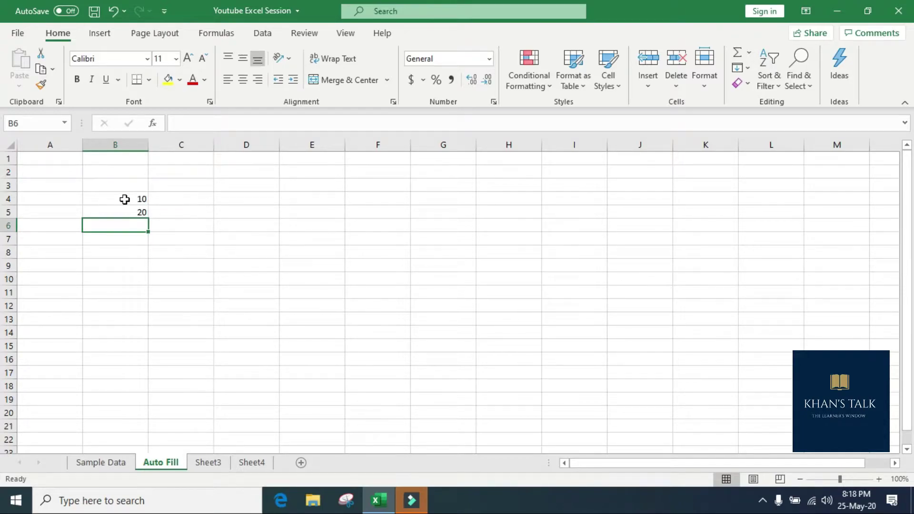
Extend the 10, 20 pair down to B20, giving 10 to 170.
drag(124, 198, 124, 212)
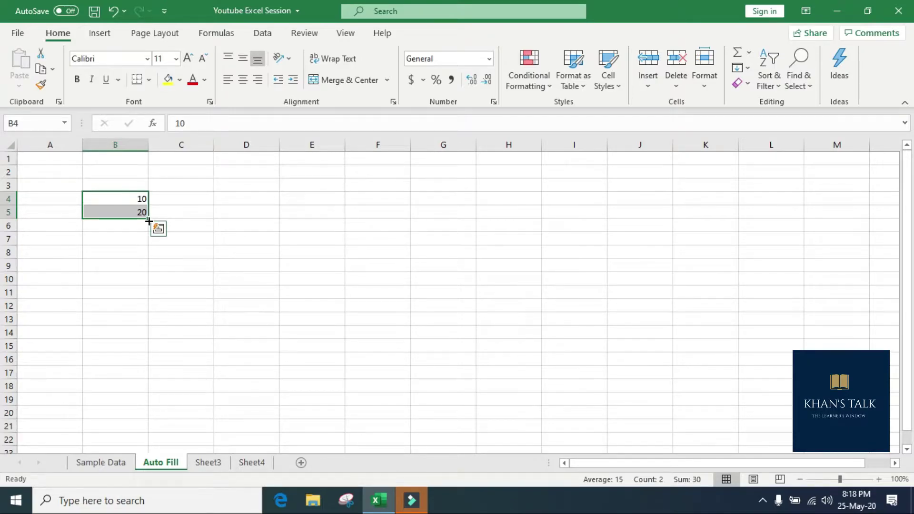
drag(149, 220, 151, 420)
scroll(355, 235, down, 1)
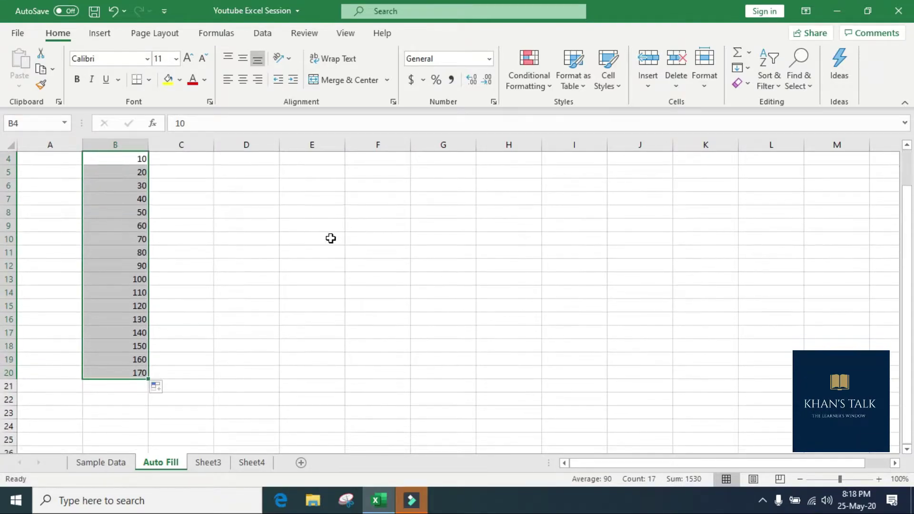
scroll(330, 238, up, 1)
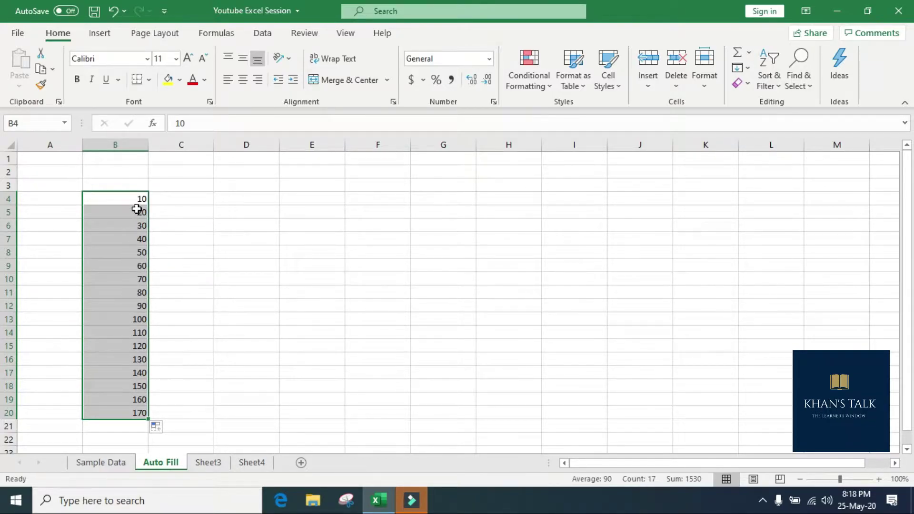
Clear the series and enter 20 in B4 and 40 in B5.
key(Delete)
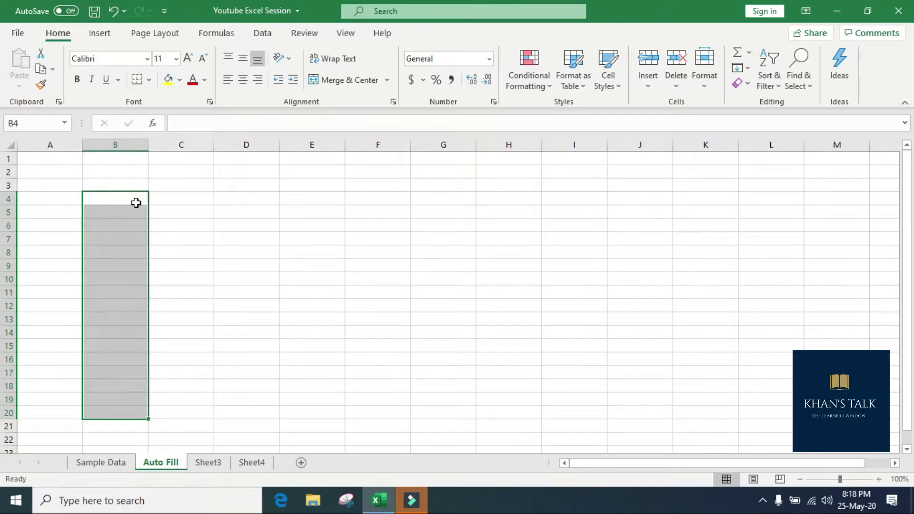
click(136, 203)
text(10)
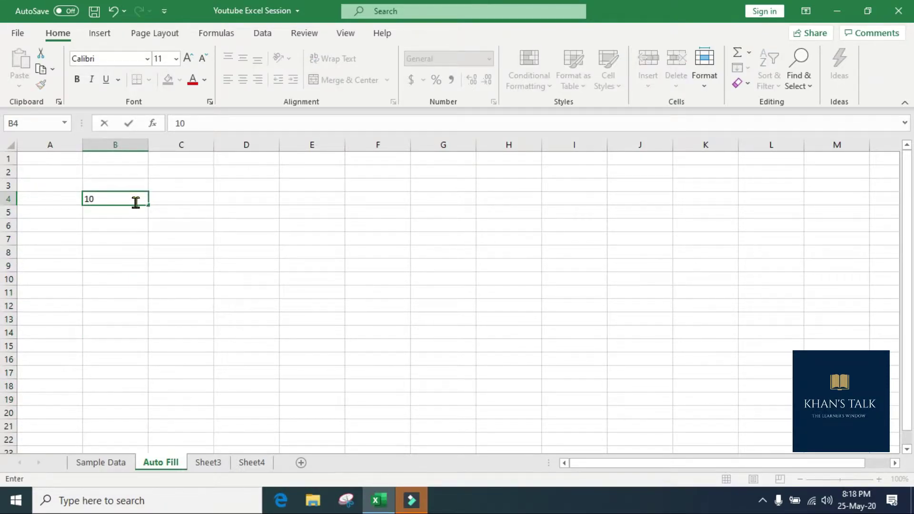
key(Escape)
text(20)
key(Return)
text(40)
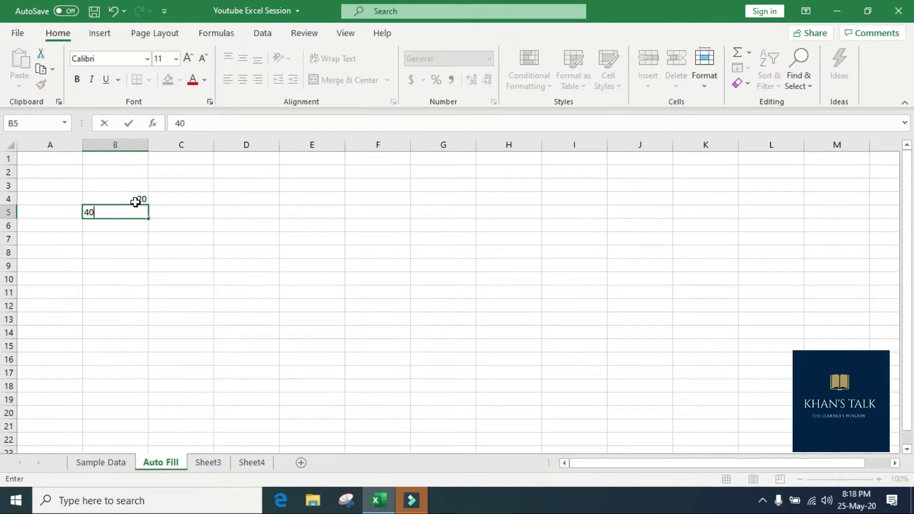
key(Return)
Fill the pair down to B18 and choose Copy Cells to repeat 20, 40.
drag(136, 200, 134, 395)
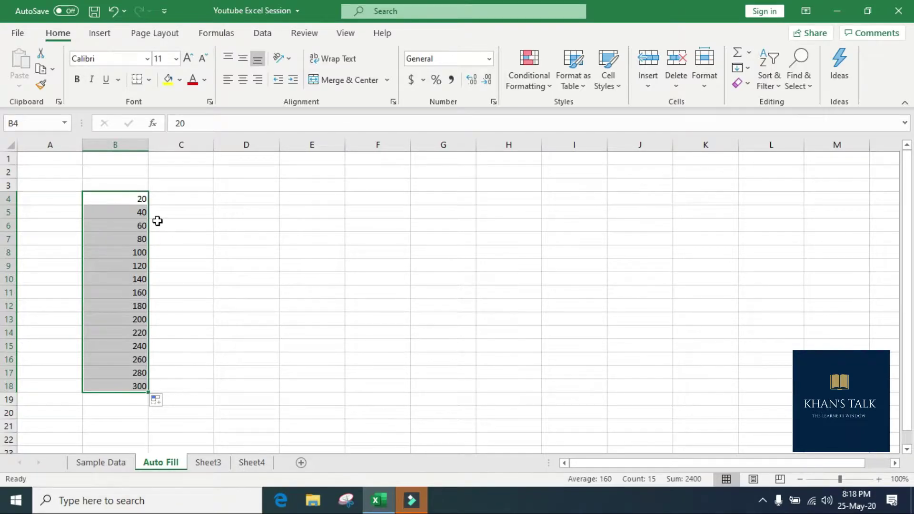
click(168, 403)
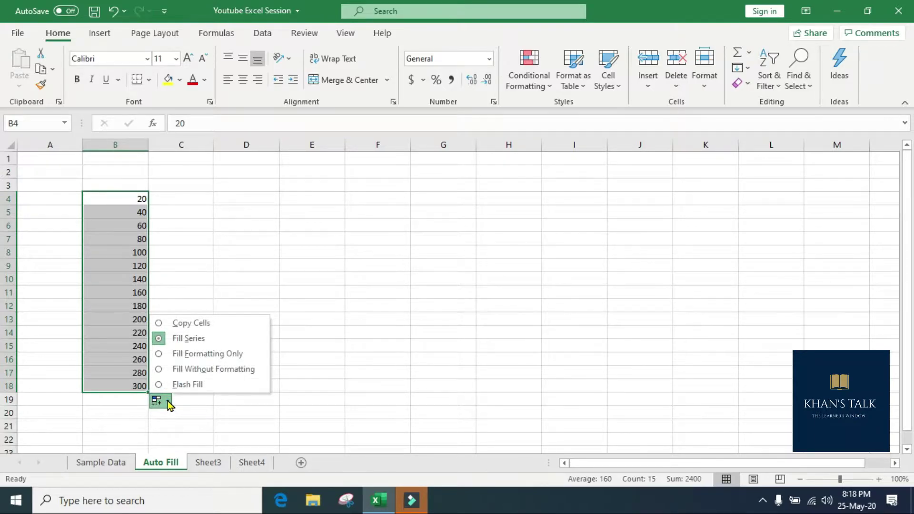
click(199, 324)
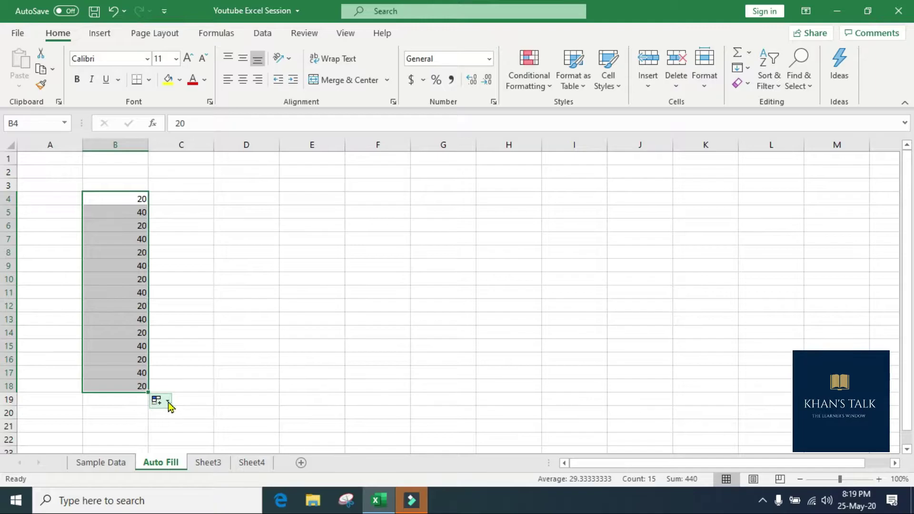
click(170, 402)
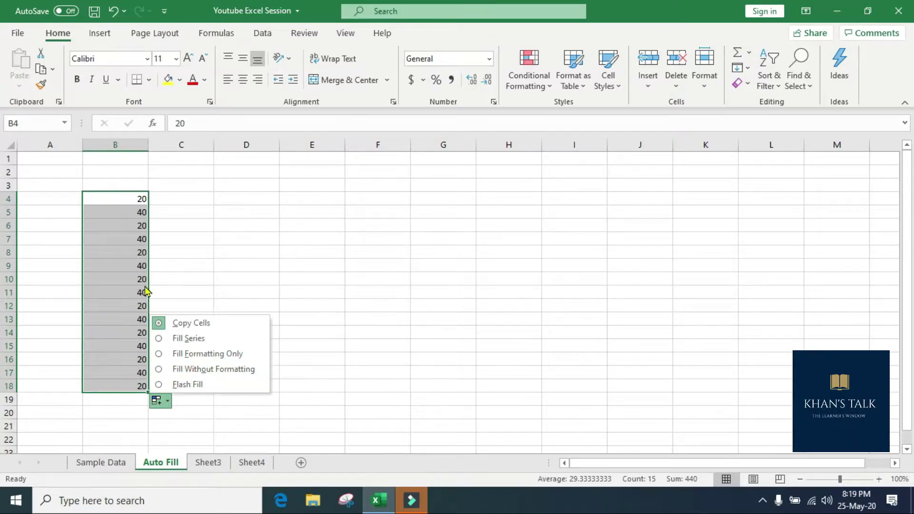
Clear the 20, 40 pattern from B4:B18.
click(177, 233)
click(178, 217)
click(134, 210)
drag(137, 204, 137, 239)
key(shift+Down)
key(shift+Down)
key(shift+Down)
key(shift+Down)
key(shift+Down)
key(shift+Down)
key(shift+Down)
key(shift+Down)
key(shift+Down)
key(shift+Down)
key(shift+Down)
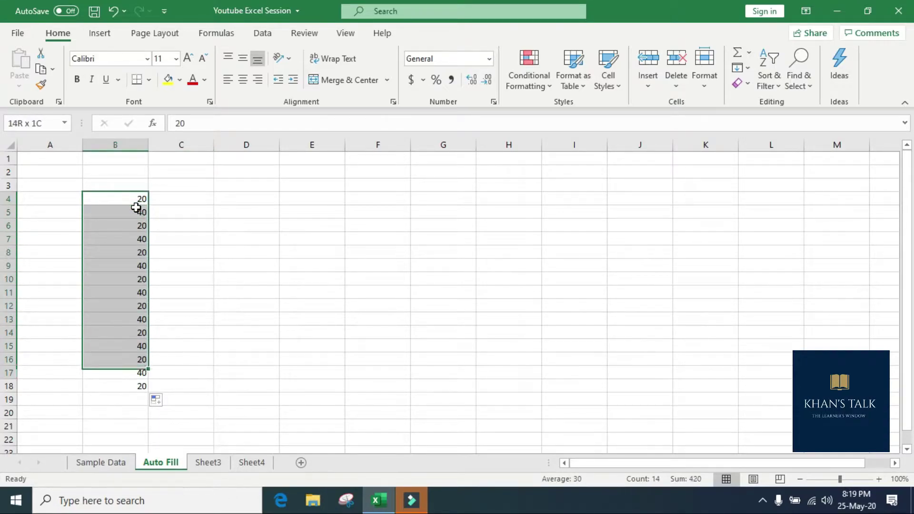
key(Delete)
key(Up)
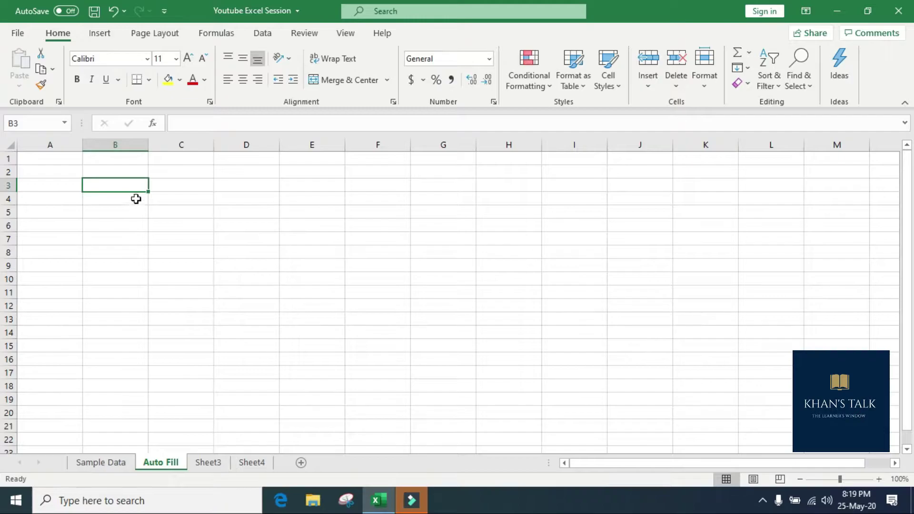
Enter 10 in B4 and give it a yellow fill colour.
click(134, 191)
click(142, 195)
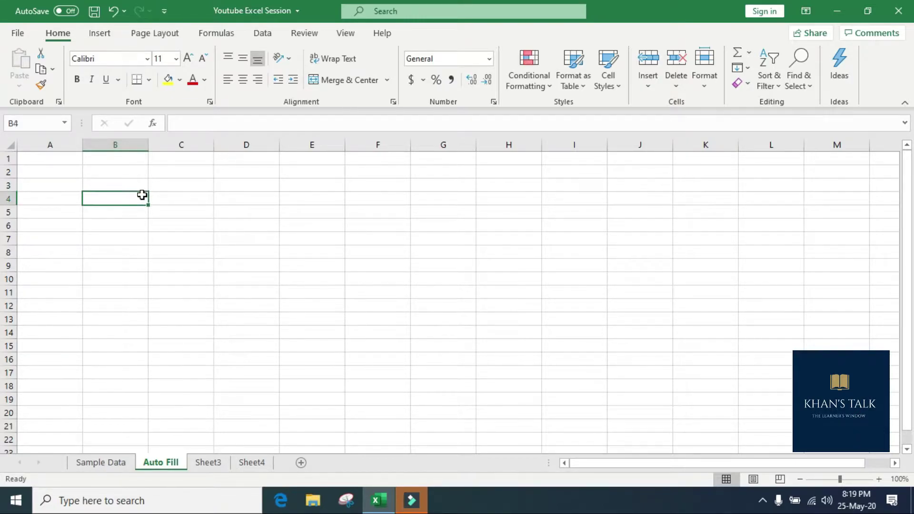
text(10)
key(Return)
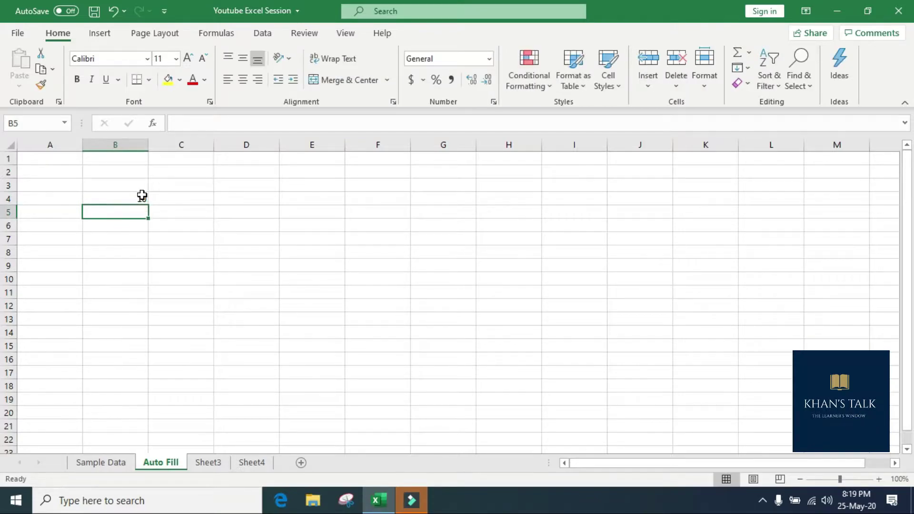
click(132, 198)
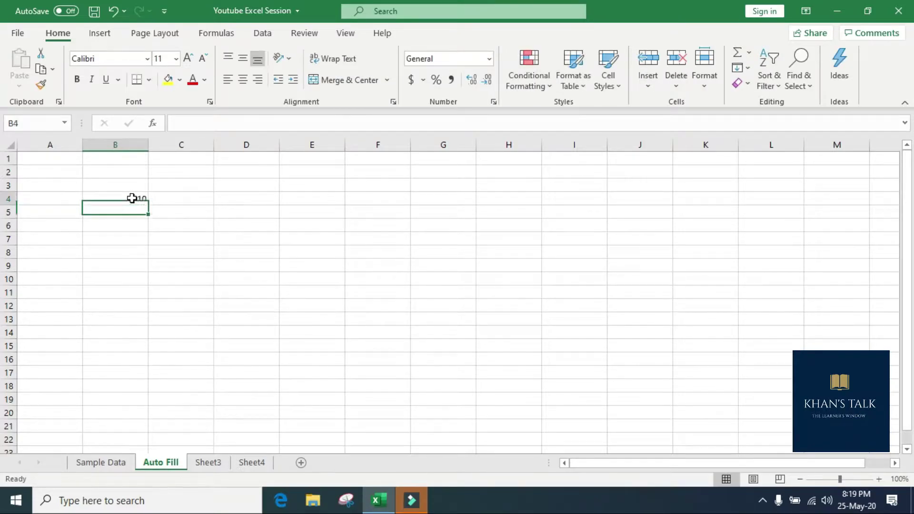
click(168, 81)
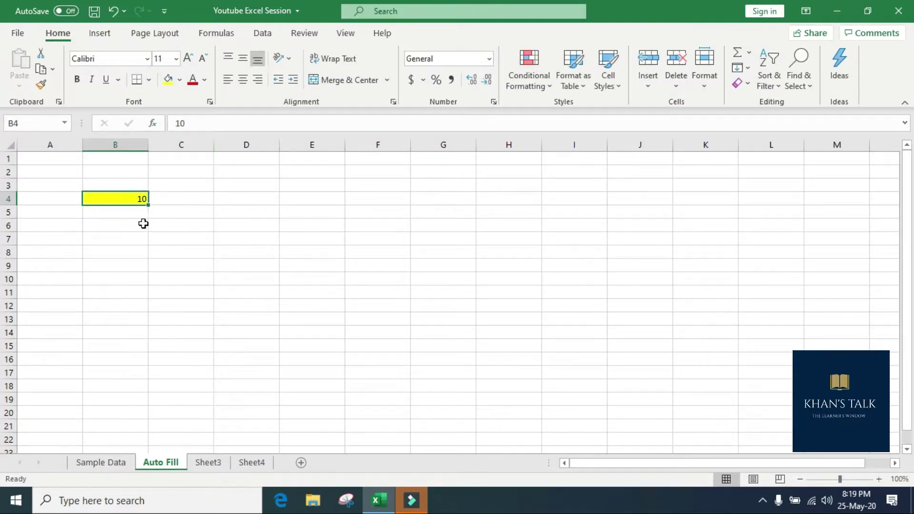
Fill the yellow 10 down to B19, trying the copy without formatting.
click(125, 210)
click(128, 201)
drag(149, 208, 138, 410)
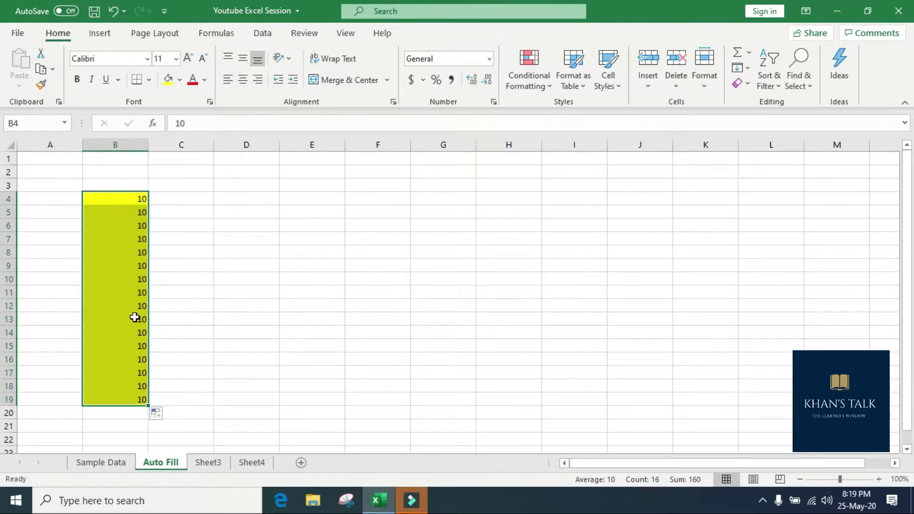
click(158, 415)
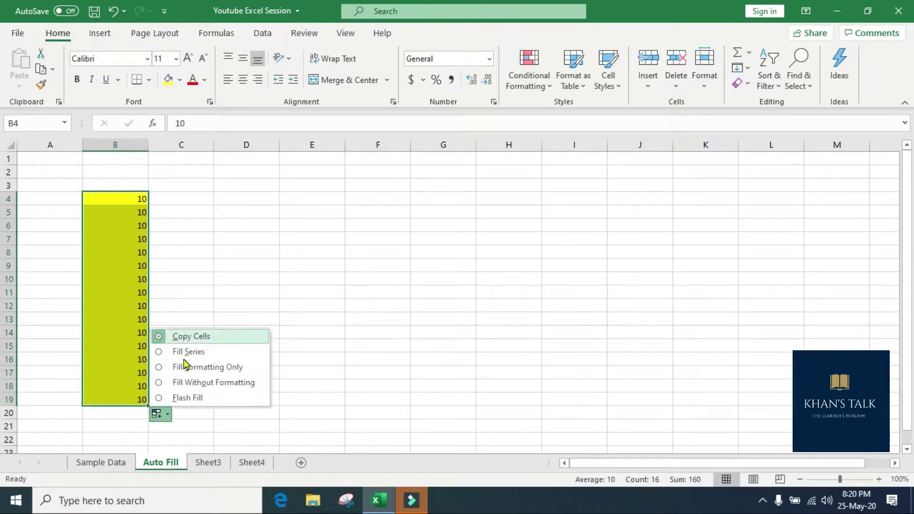
click(167, 386)
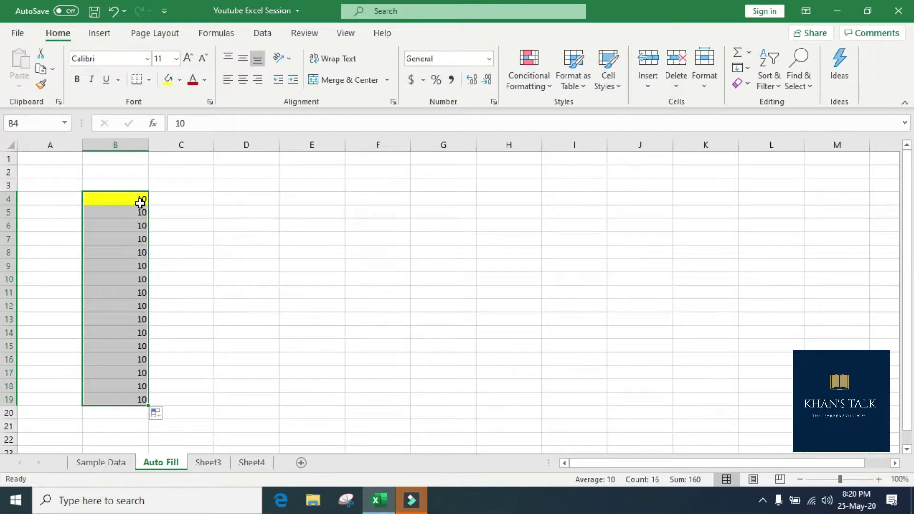
Switch the column to Fill Series so it counts 10 to 25.
click(167, 417)
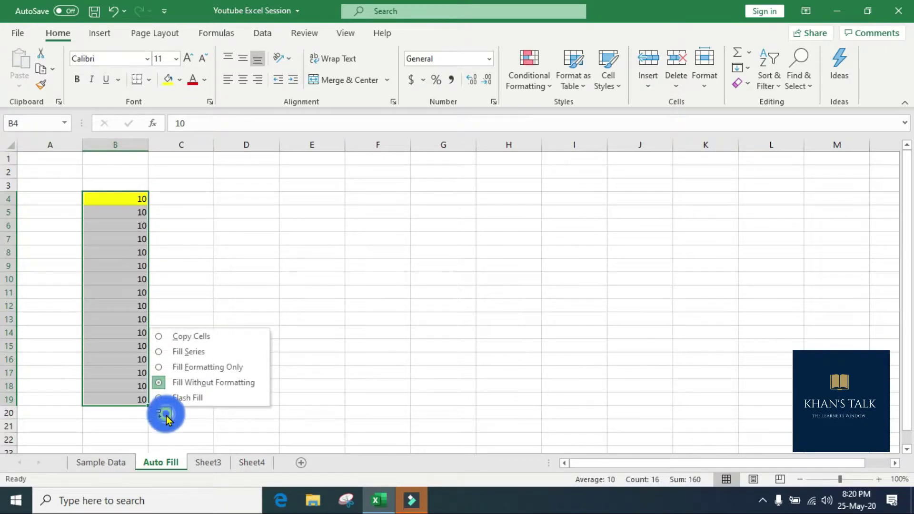
click(177, 350)
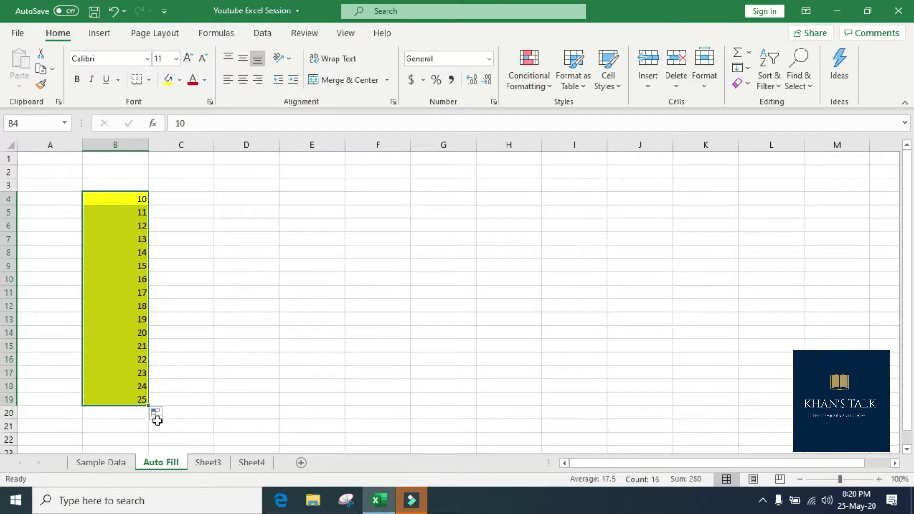
click(166, 414)
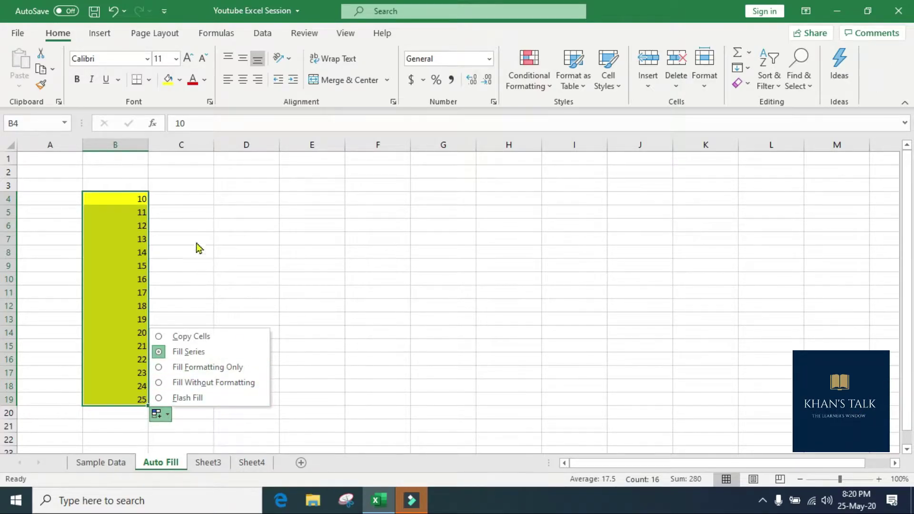
click(190, 209)
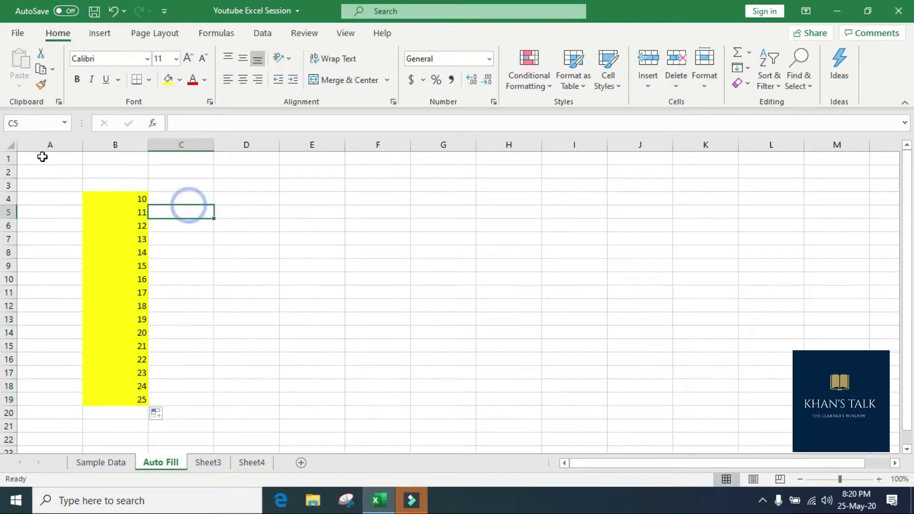
click(9, 148)
Delete all rows to clear the sheet, then enter Monday in B4.
right_click(10, 159)
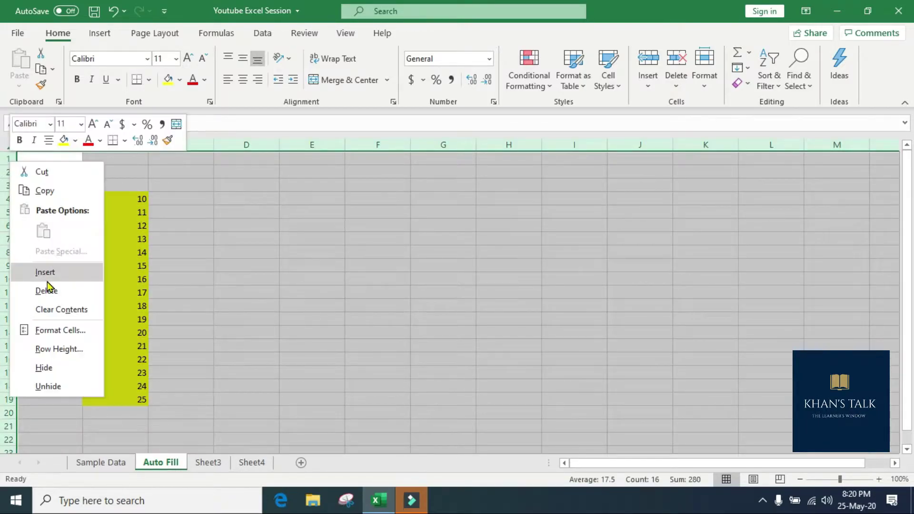
click(53, 291)
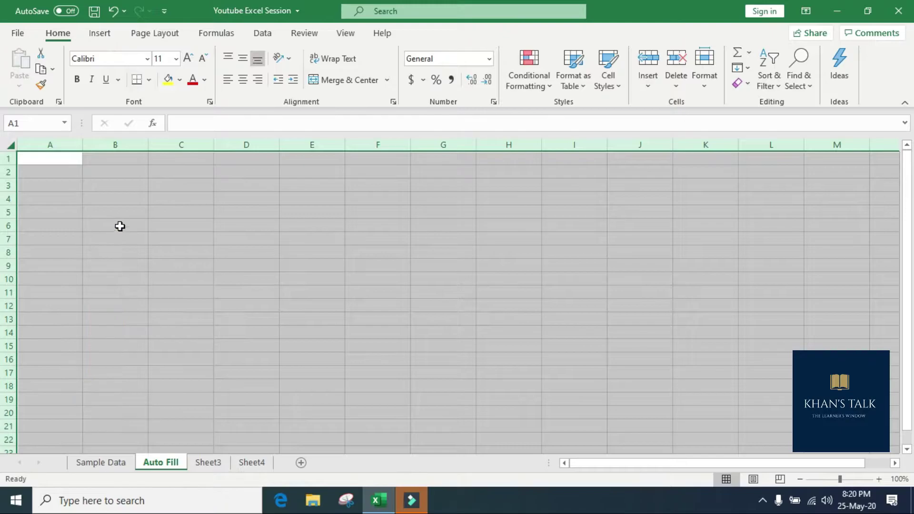
click(134, 195)
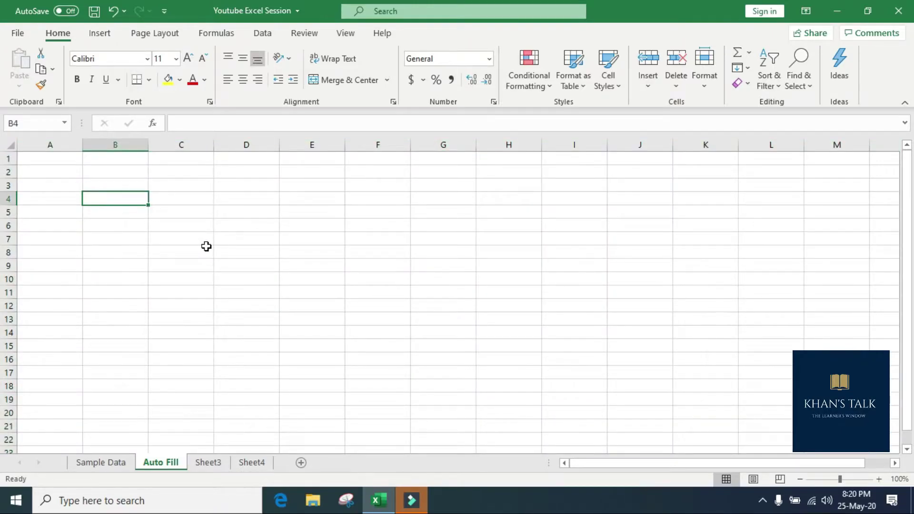
text(Monda)
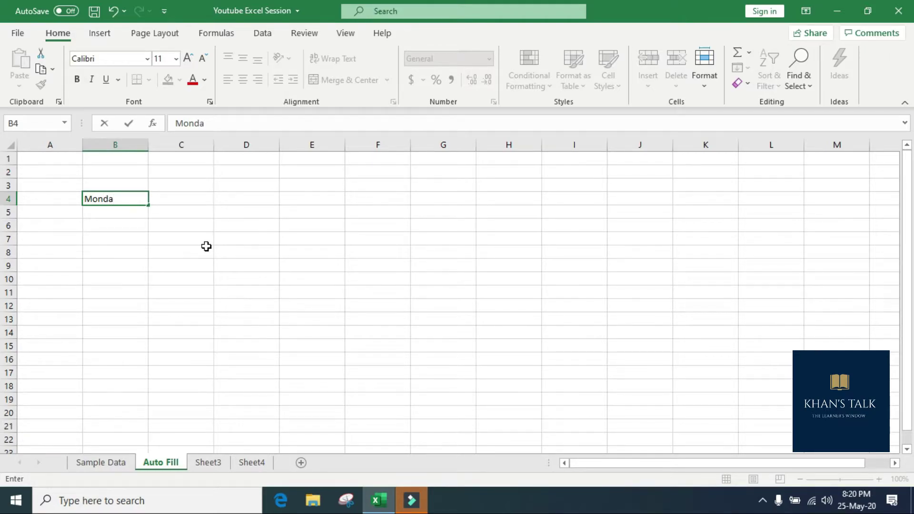
text(y)
key(Return)
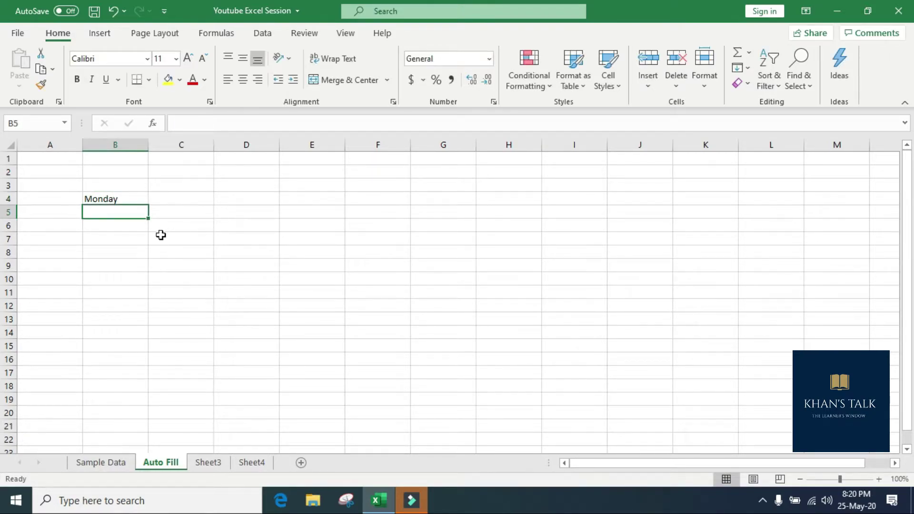
click(128, 196)
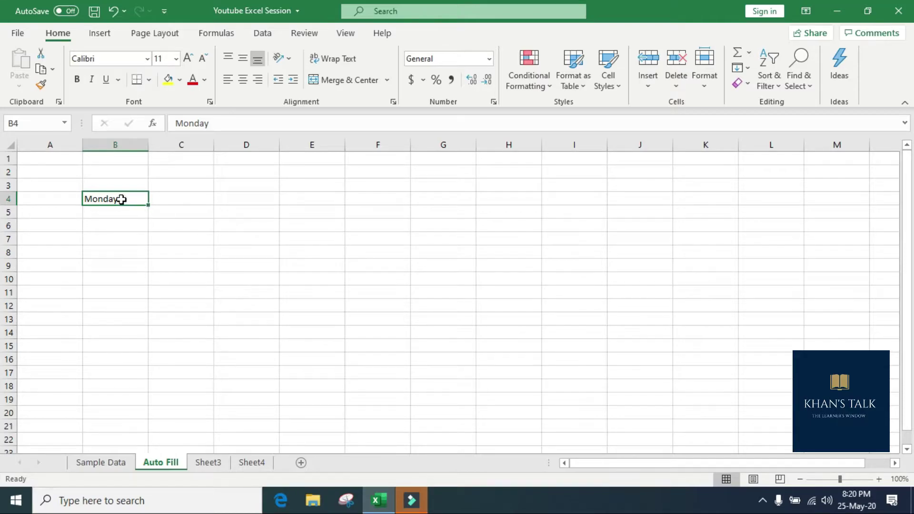
click(136, 202)
Fill Monday across to H4, trying Copy Cells before restoring the Monday-to-Sunday series.
drag(147, 208, 547, 216)
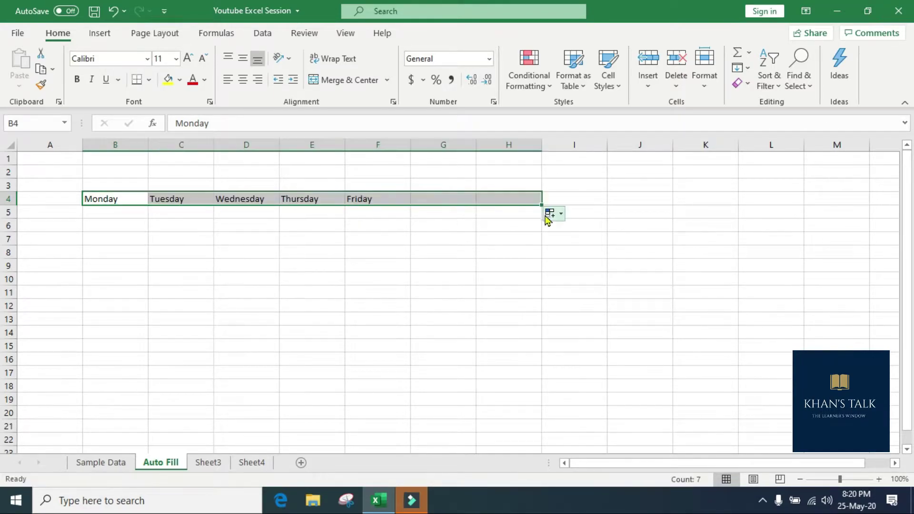
click(123, 200)
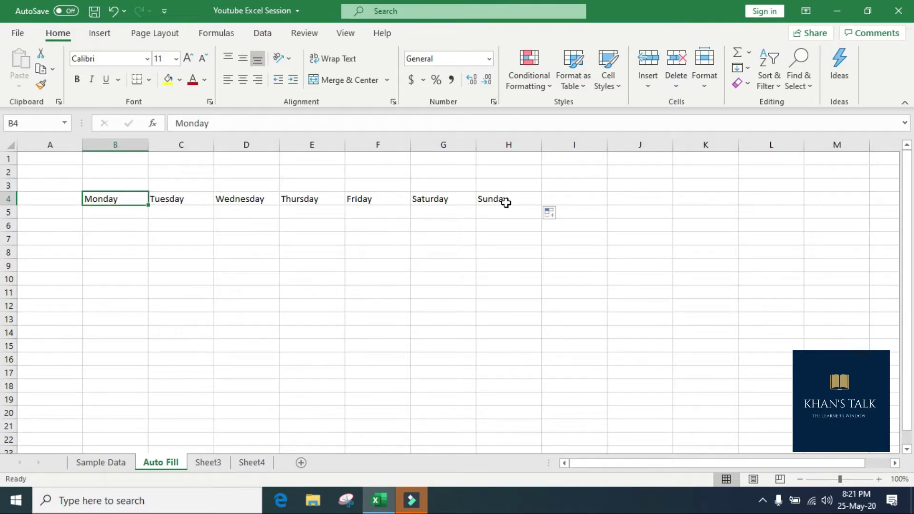
click(116, 199)
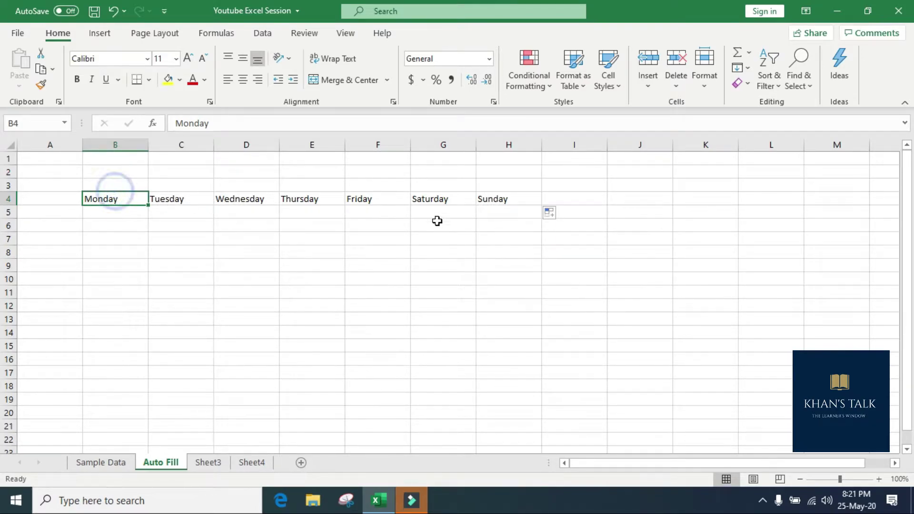
click(554, 223)
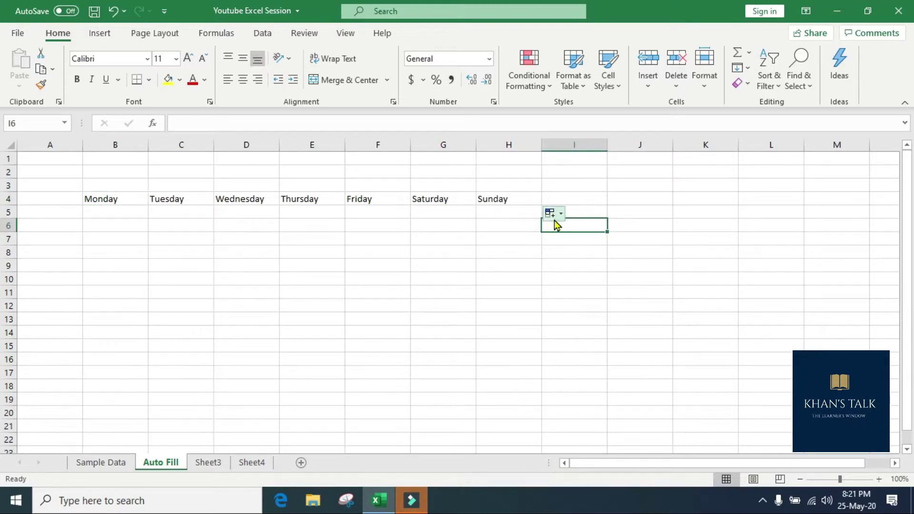
click(554, 215)
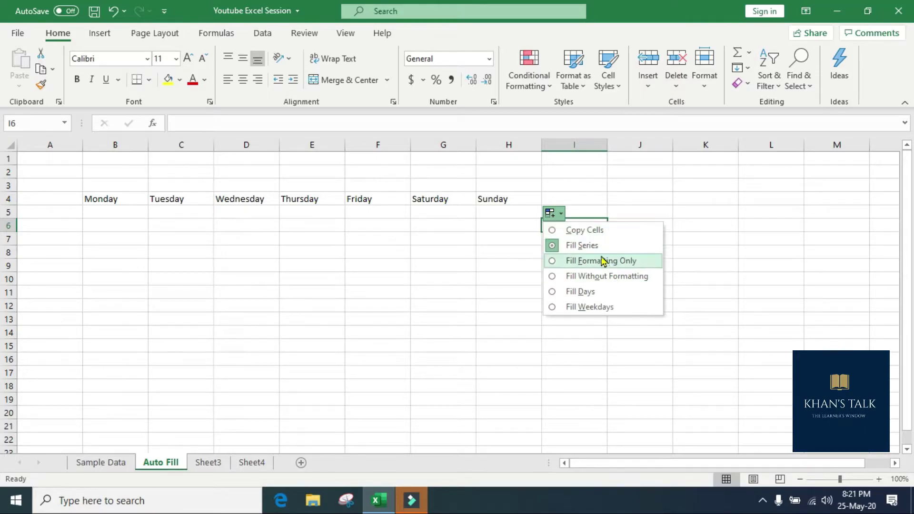
click(598, 232)
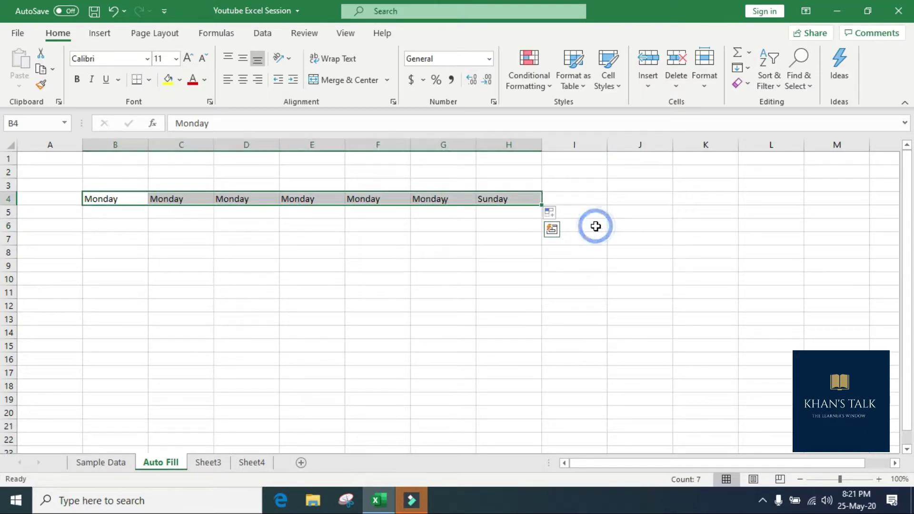
click(560, 213)
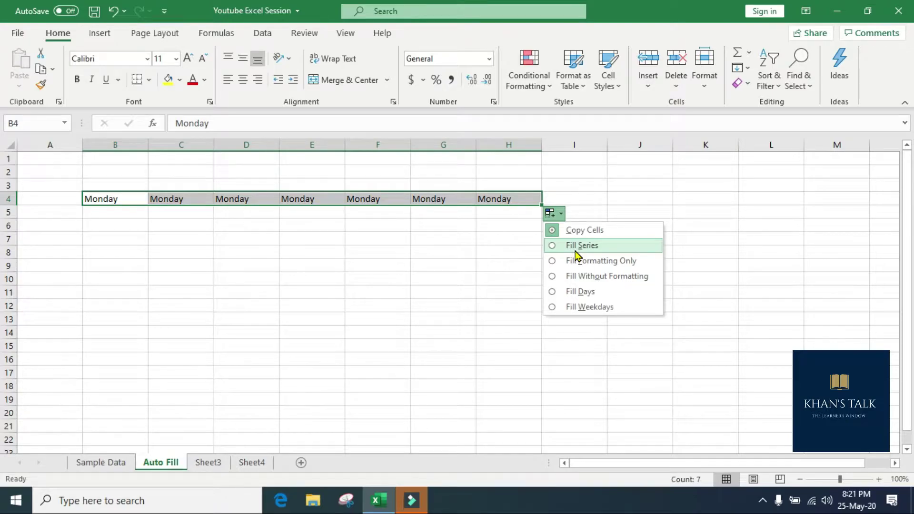
click(556, 292)
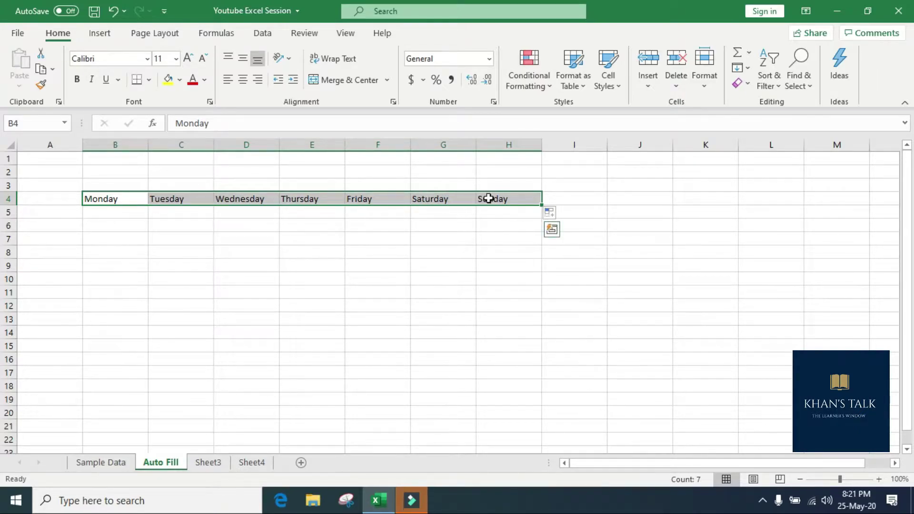
Change row 4's fill to Fill Weekdays, giving Monday–Friday then Monday, Tuesday.
click(561, 215)
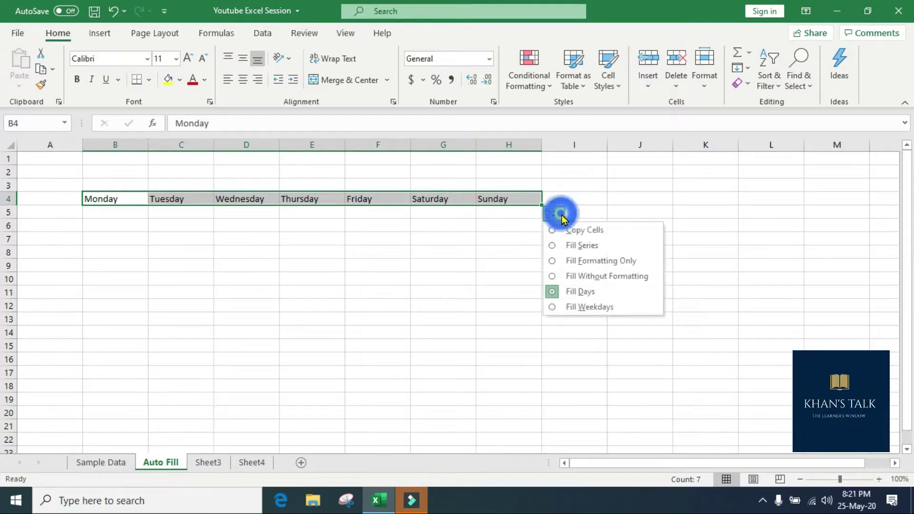
click(575, 247)
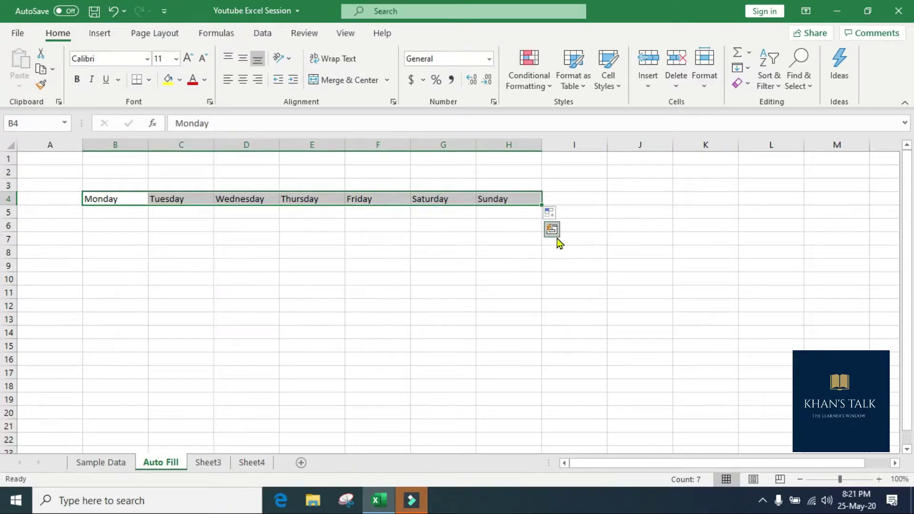
click(567, 231)
click(551, 213)
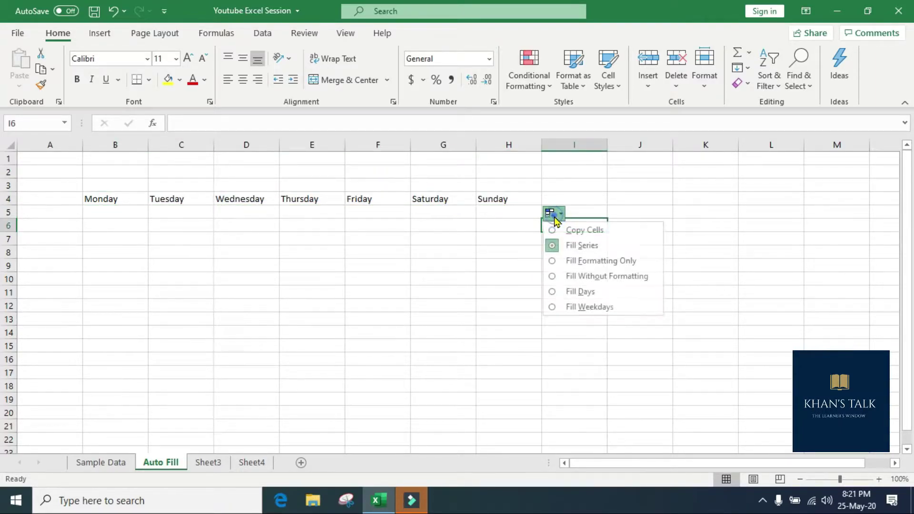
click(590, 307)
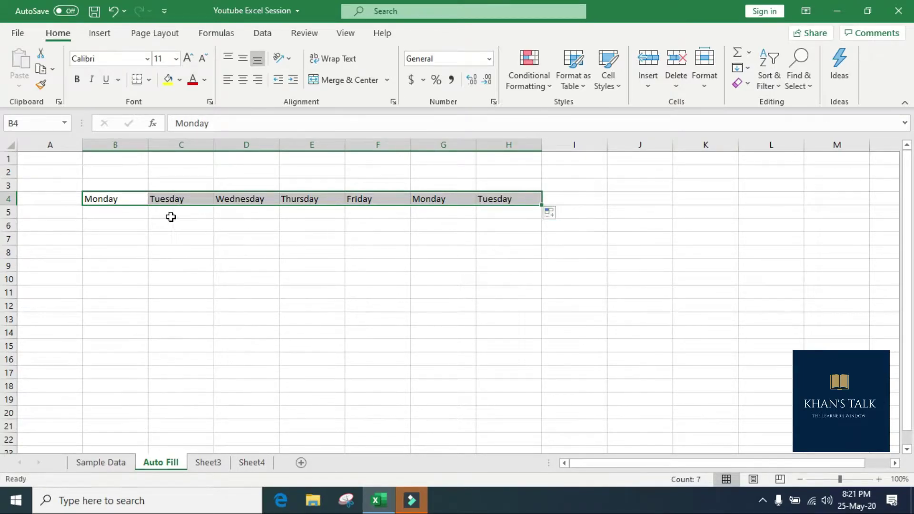
click(113, 200)
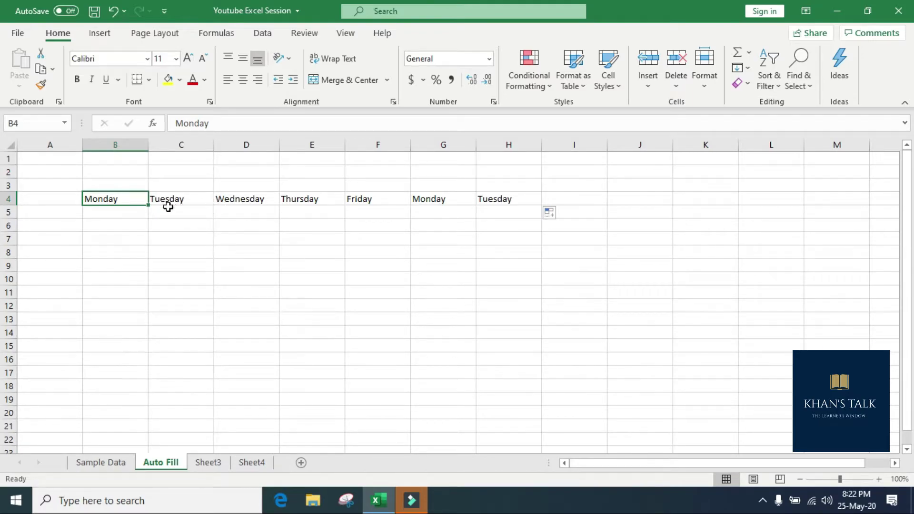
drag(113, 198, 511, 202)
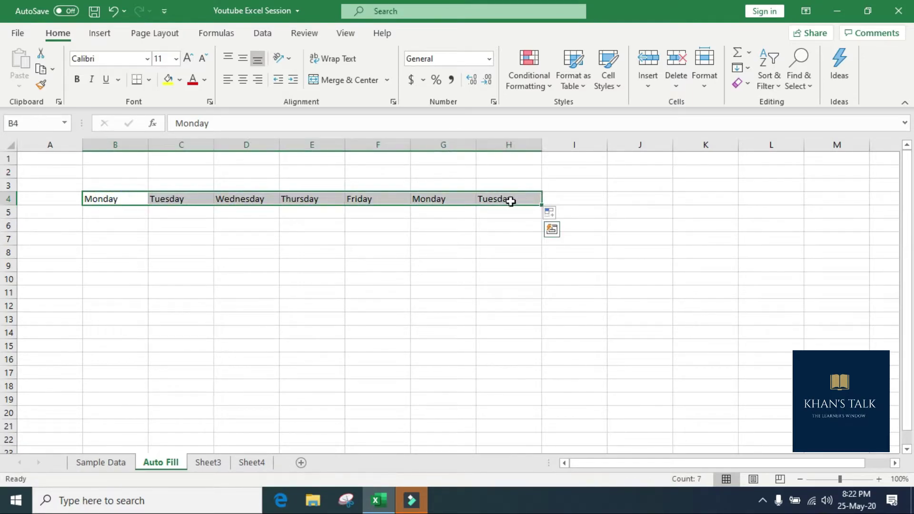
click(558, 220)
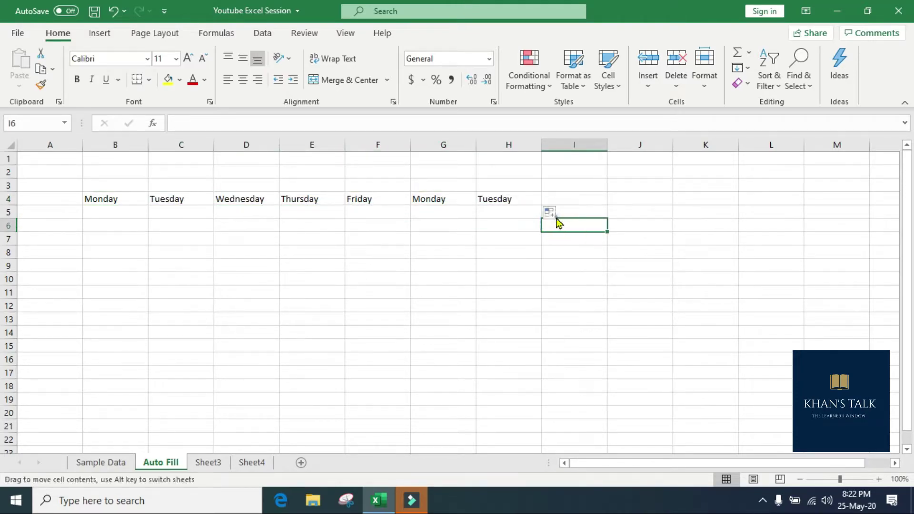
click(551, 212)
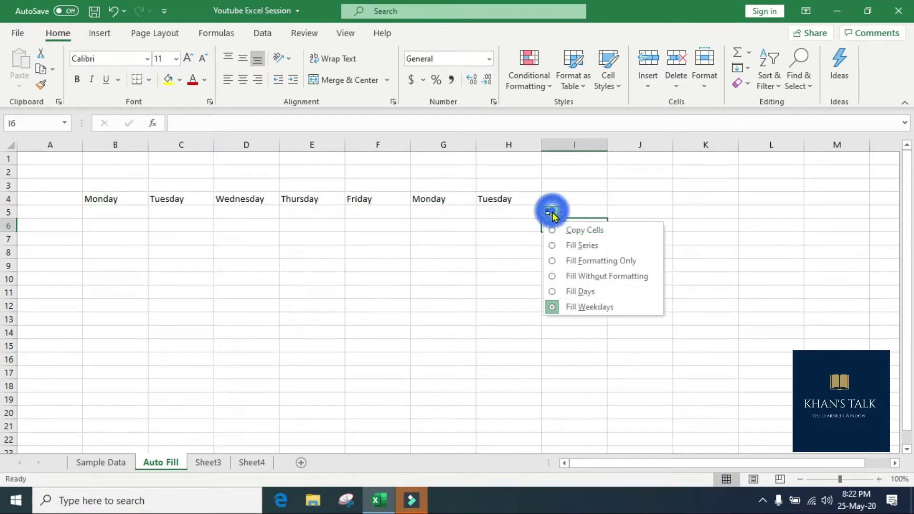
click(564, 305)
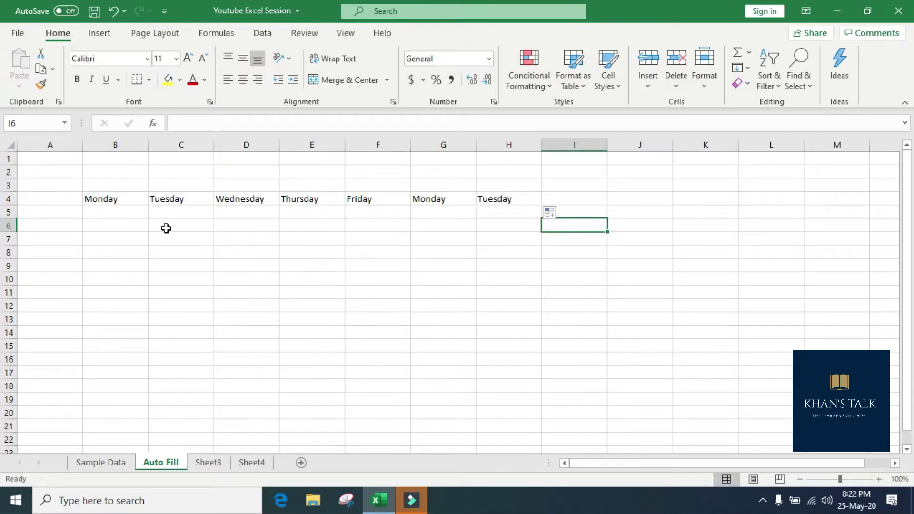
drag(105, 202, 402, 202)
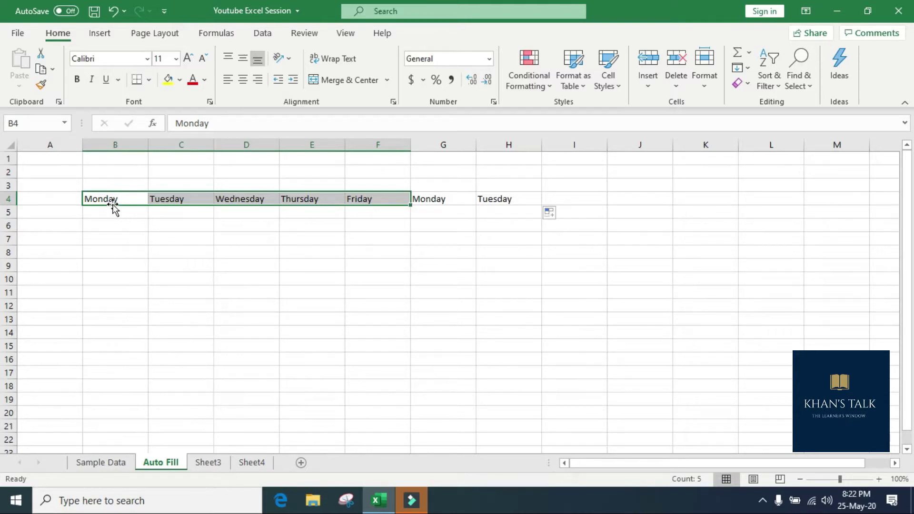
click(553, 213)
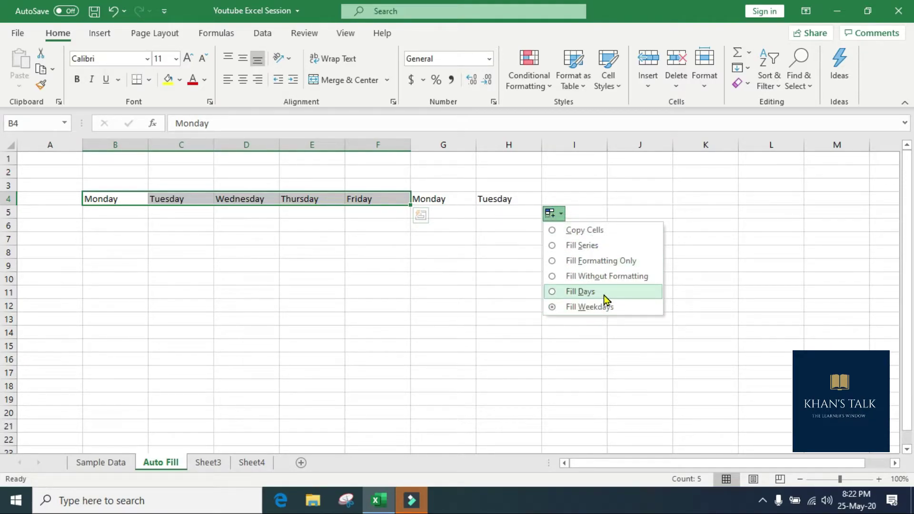
click(327, 236)
click(97, 201)
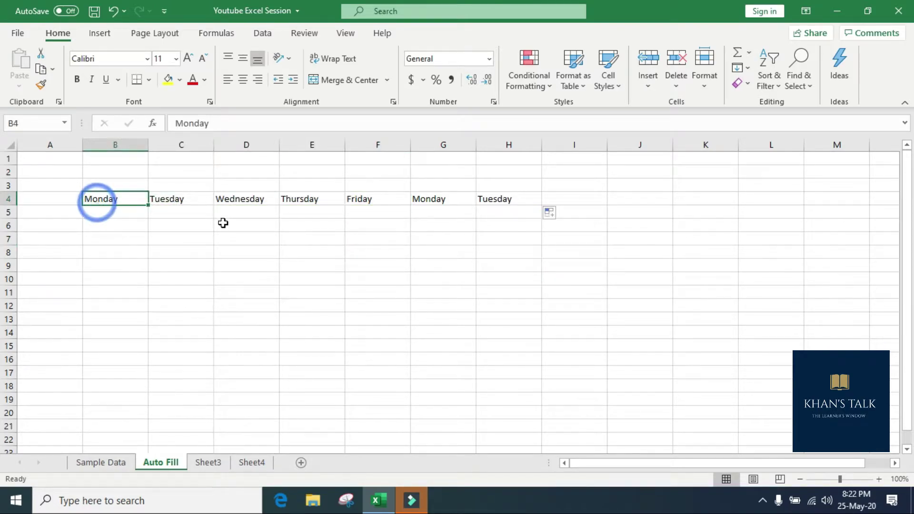
Clear row 4 and enter Mon in B4.
key(shift+space)
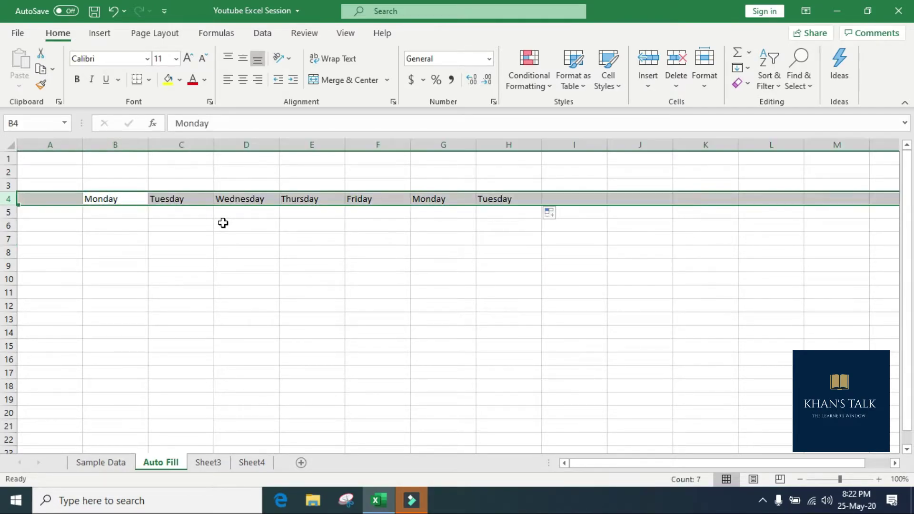
key(Delete)
key(Right)
key(Left)
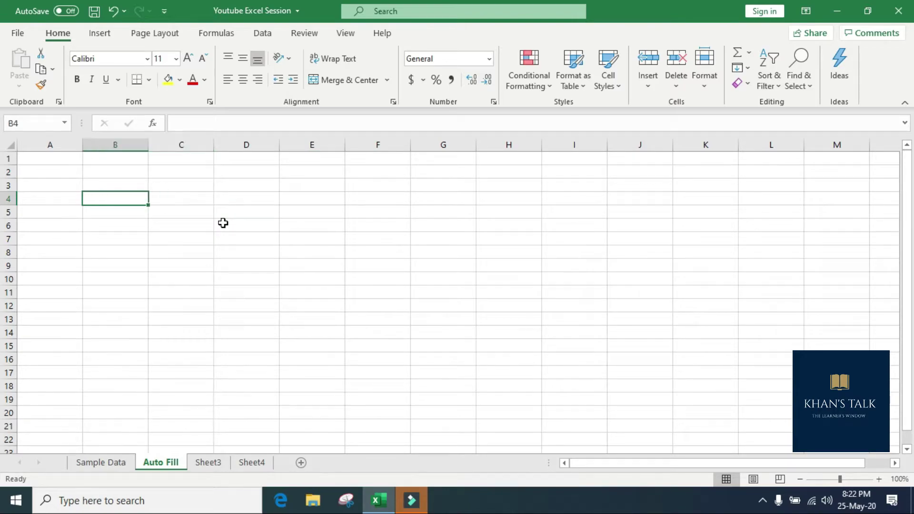
text(Mon)
key(ctrl+Return)
Fill Mon down column B to B18 and review its Auto Fill Options.
mouse_move(151, 207)
mouse_down()
mouse_move(714, 184)
mouse_move(241, 188)
mouse_move(157, 215)
mouse_move(129, 333)
mouse_move(130, 174)
mouse_move(28, 213)
mouse_move(92, 212)
mouse_move(111, 391)
mouse_up()
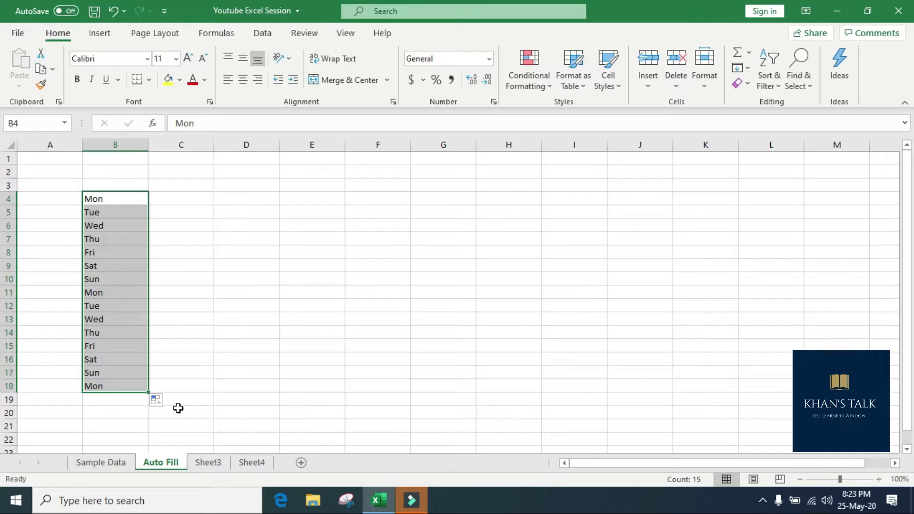
click(159, 399)
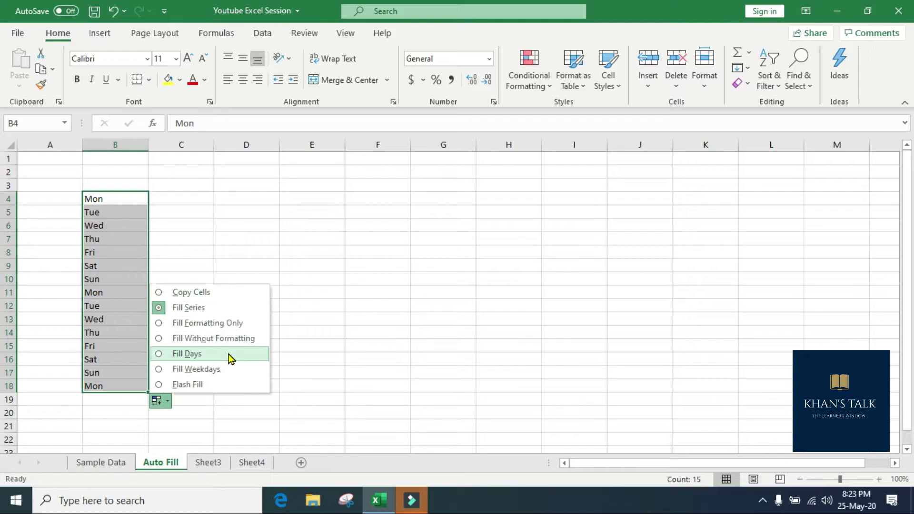
drag(100, 198, 100, 226)
click(100, 197)
Clear column B and enter Jan in B4.
key(ctrl+space)
key(Delete)
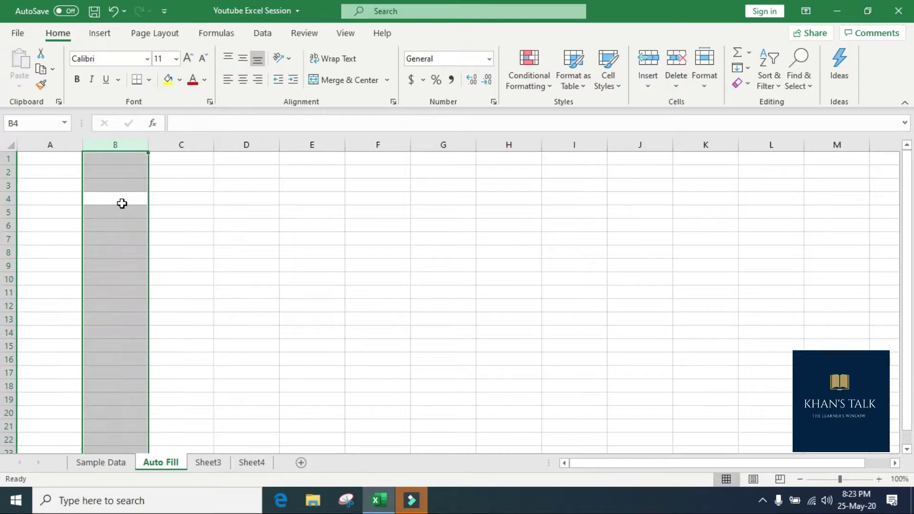
key(Right)
click(122, 204)
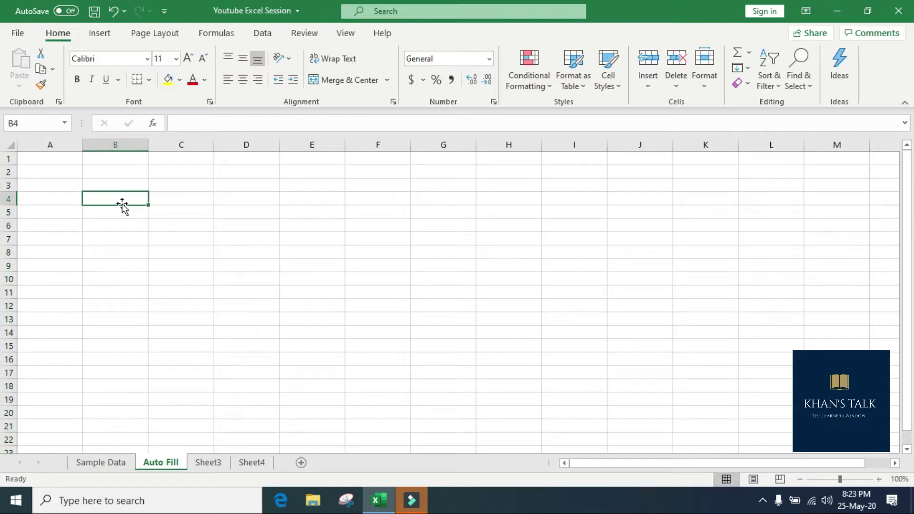
text(Jan)
key(Return)
Fill Jan across to J4 for Jan through Sep, checking Auto Fill Options.
click(122, 204)
drag(147, 207, 652, 198)
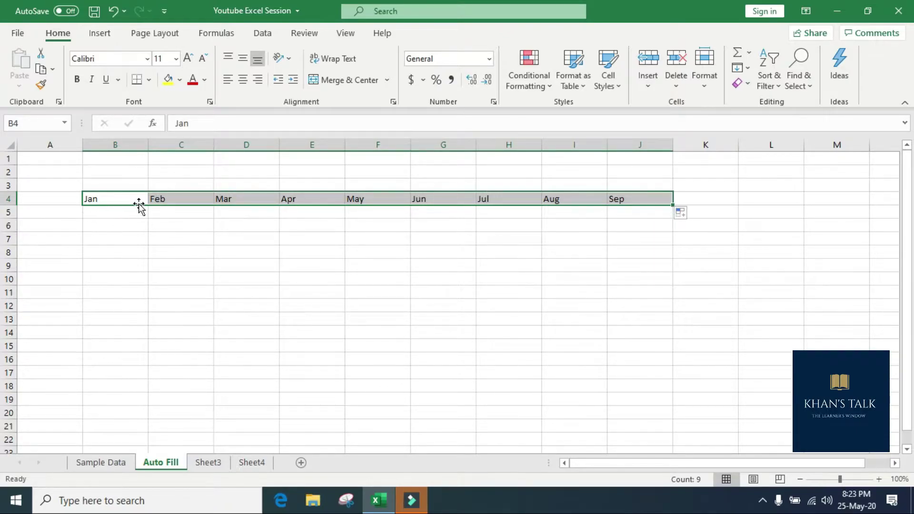
click(693, 218)
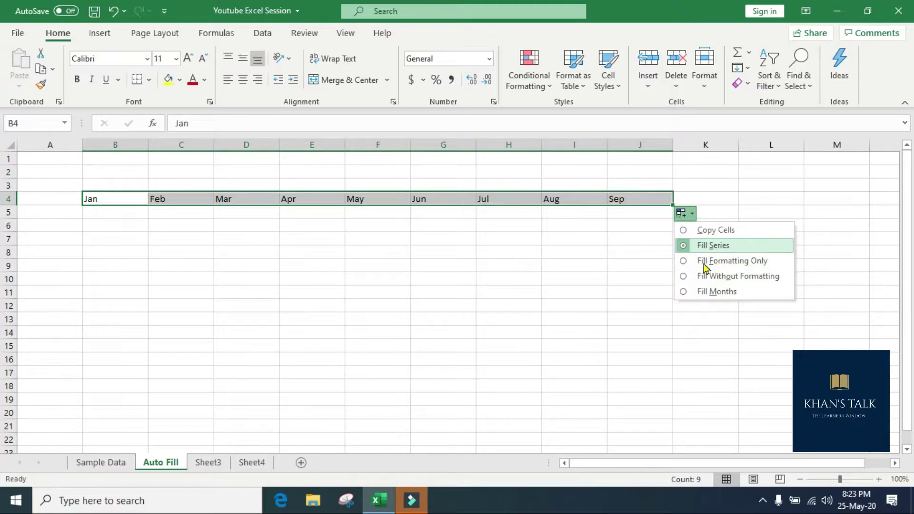
click(704, 292)
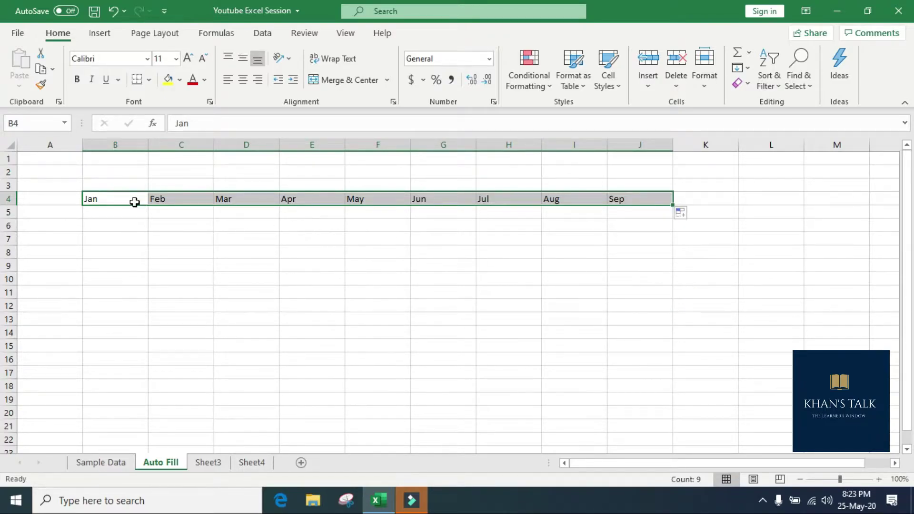
click(116, 201)
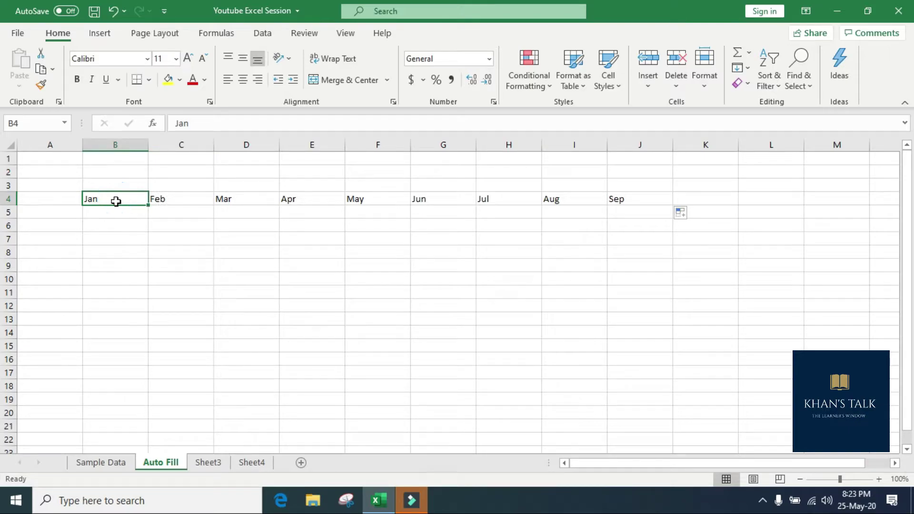
Enter January in B4 and fill month names to B20, repeating after December.
text(Ja)
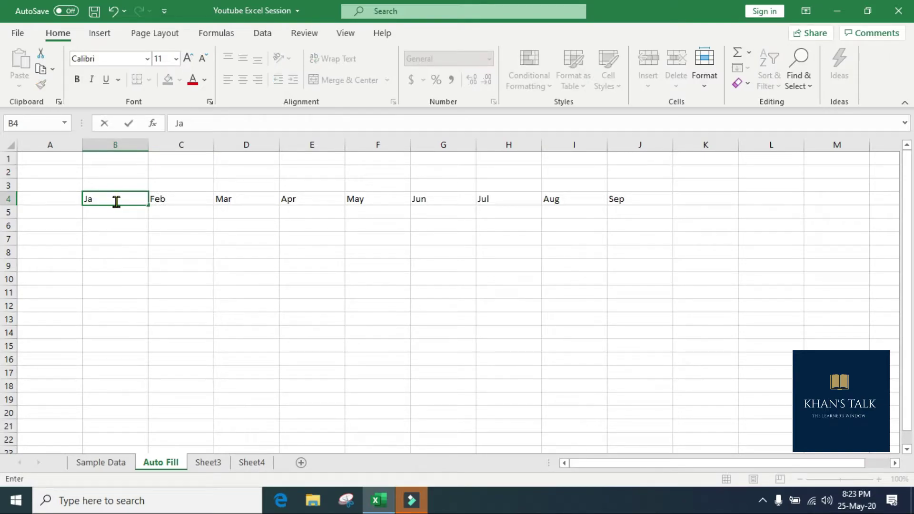
text(nuay)
key(BackSpace)
key(Return)
click(116, 201)
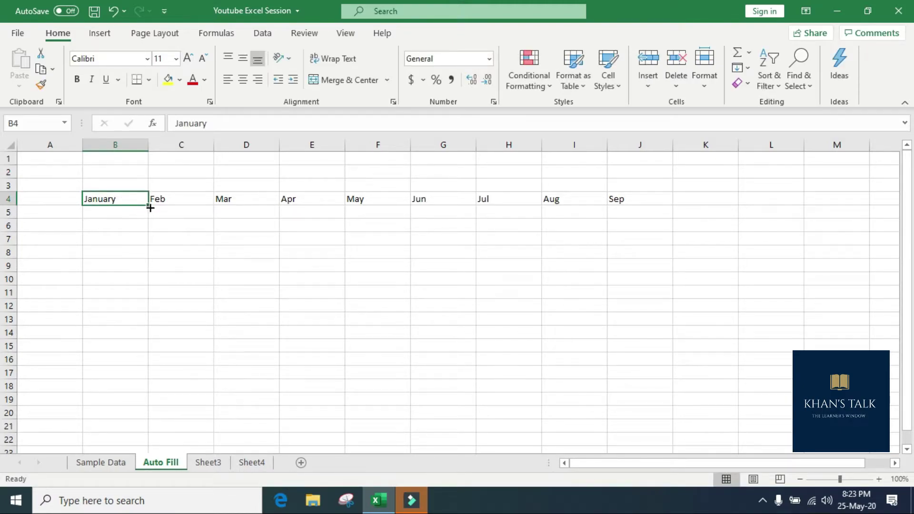
drag(151, 207, 157, 418)
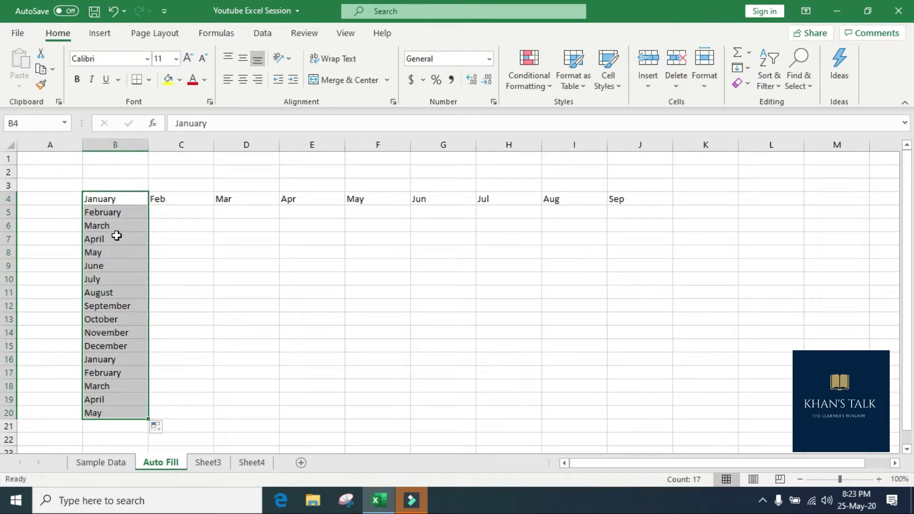
click(115, 347)
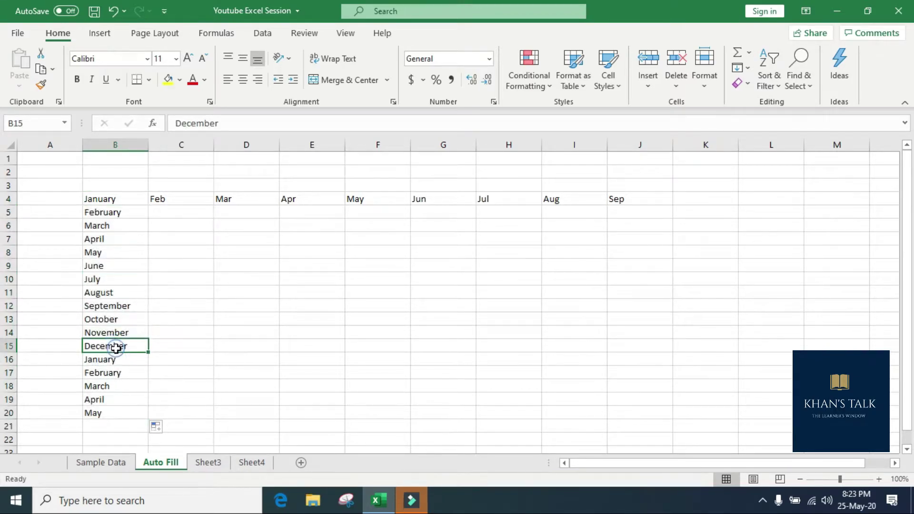
click(116, 360)
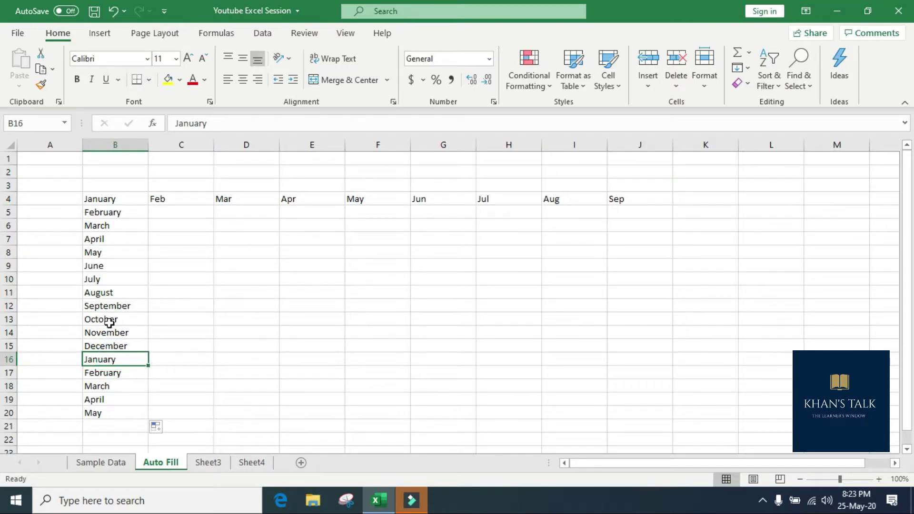
Clear the month list from B4 across and down.
click(119, 204)
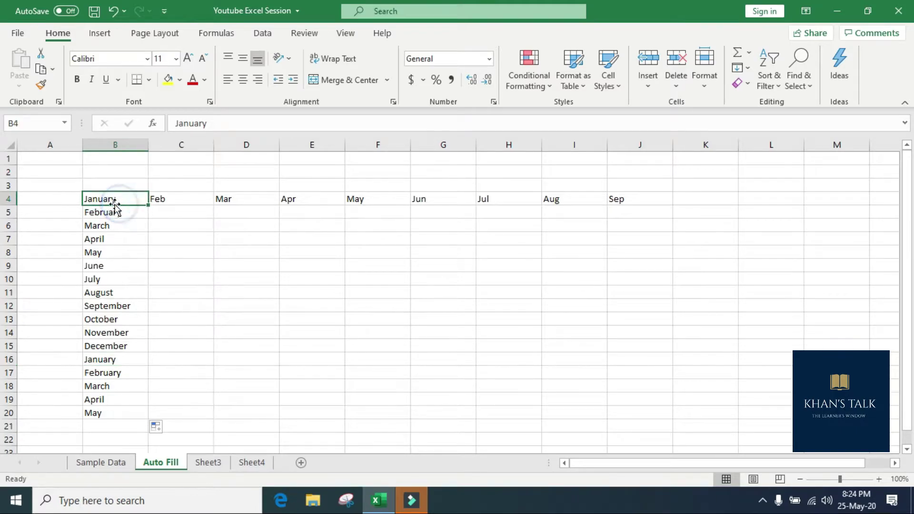
key(ctrl+shift+Right)
key(ctrl+shift+Right)
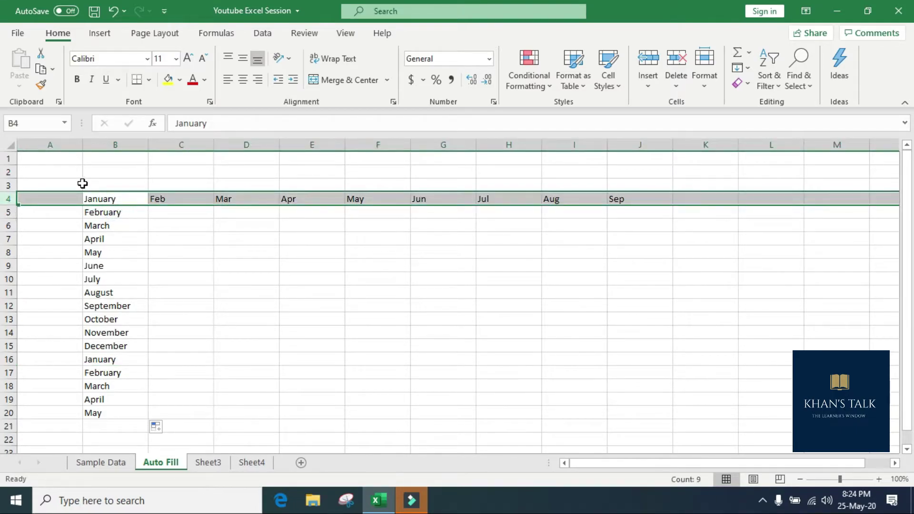
key(ctrl+shift+Down)
key(Delete)
key(Right)
Enter the date 25/2/ in B4 and format it as a Long Date.
key(Left)
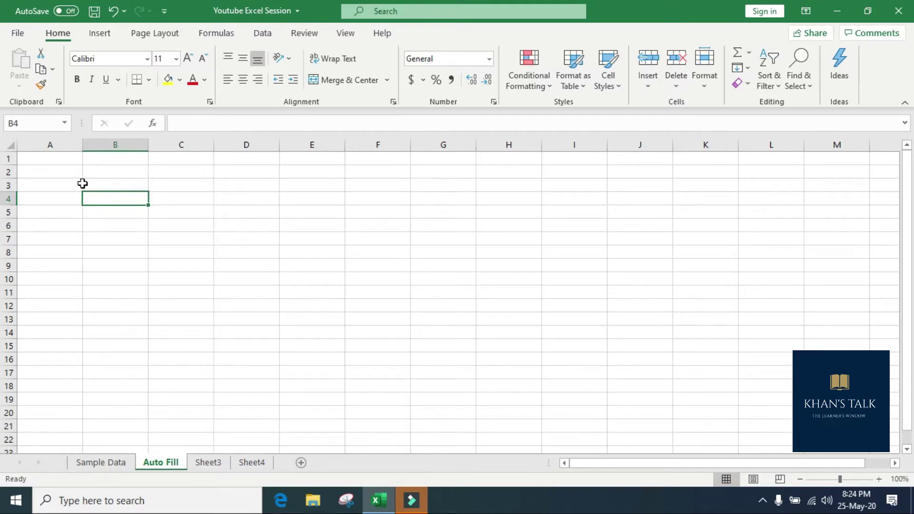
text(25/)
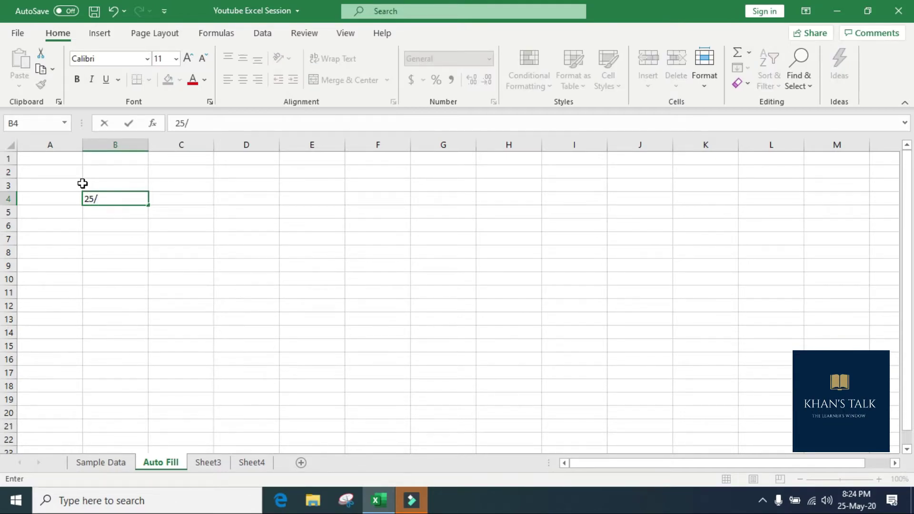
text(2/2020)
key(Return)
click(102, 198)
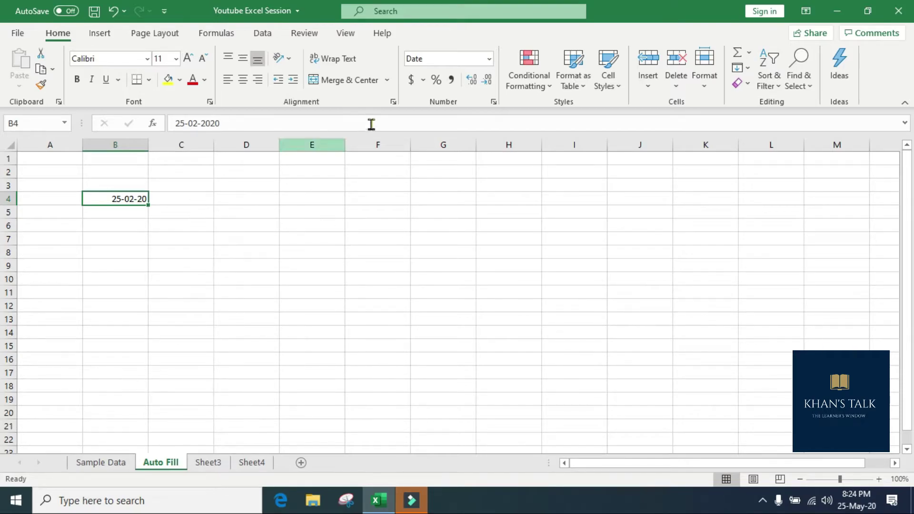
click(490, 58)
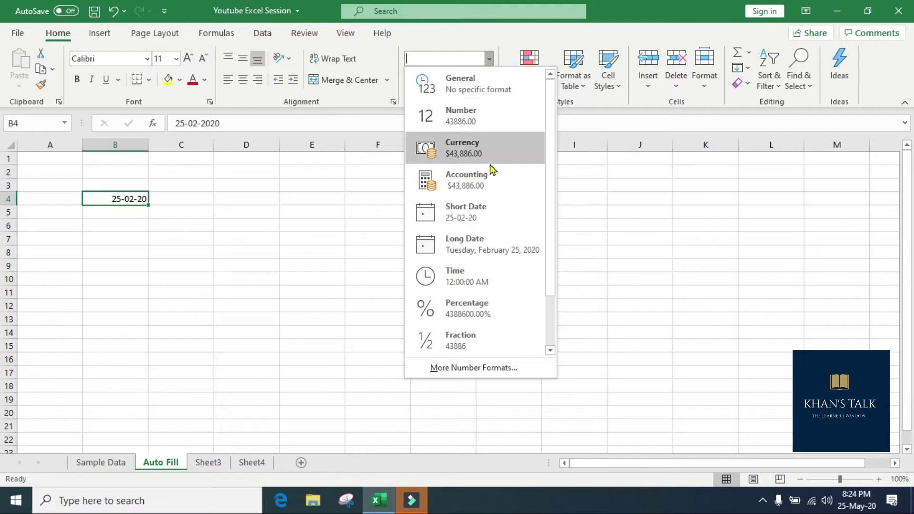
click(490, 245)
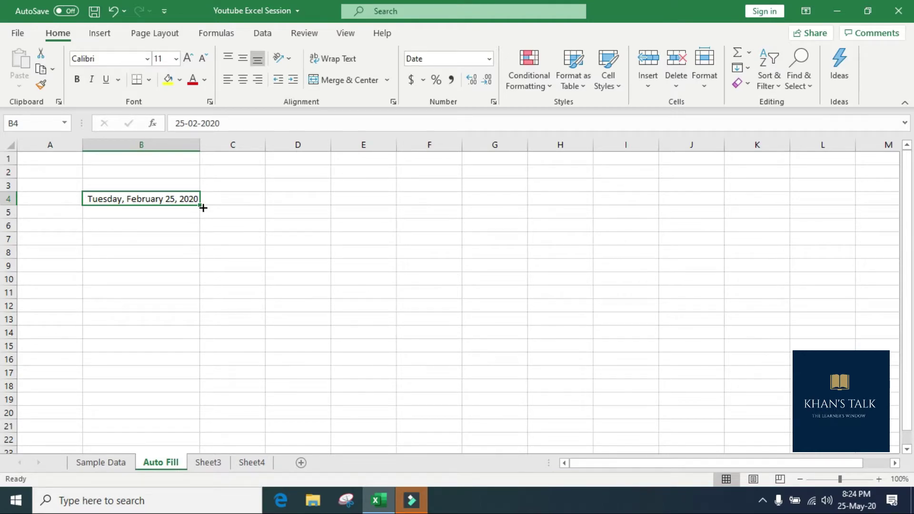
Fill consecutive daily dates from B4 down to B21 and autofit column B.
drag(203, 208, 207, 436)
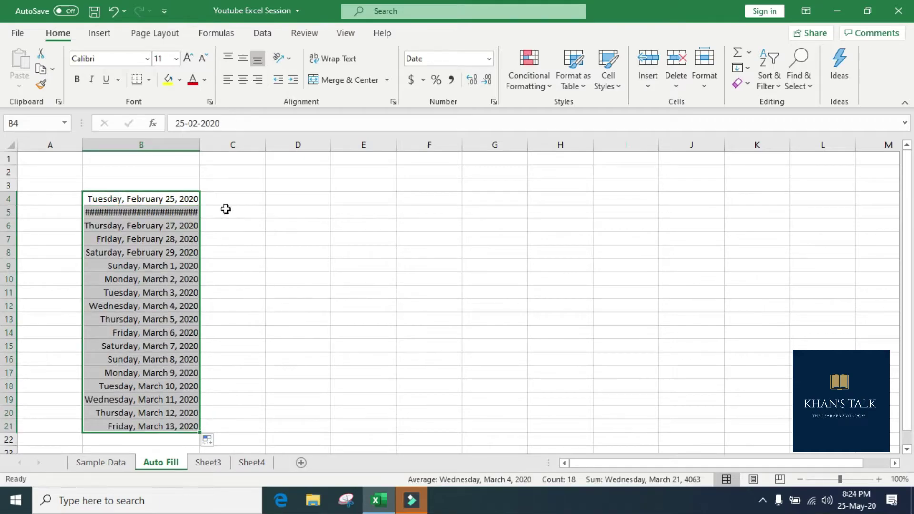
double_click(200, 149)
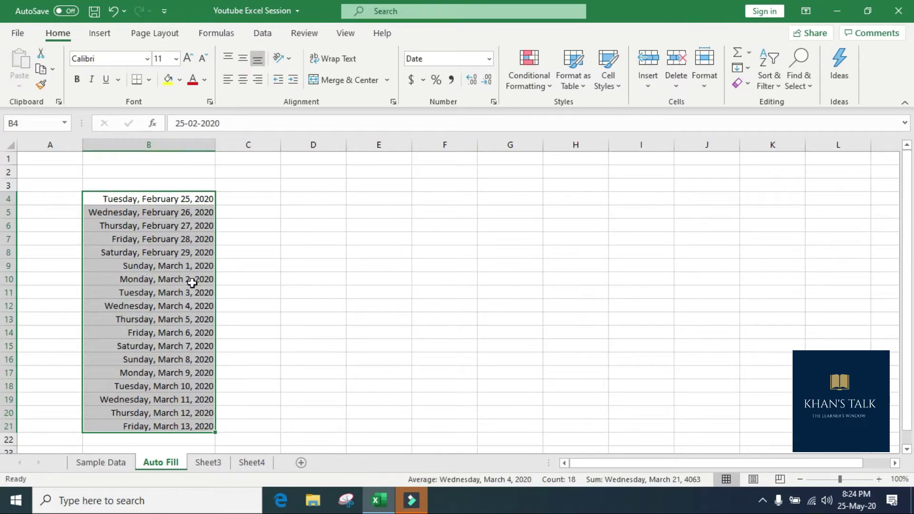
drag(125, 200, 116, 198)
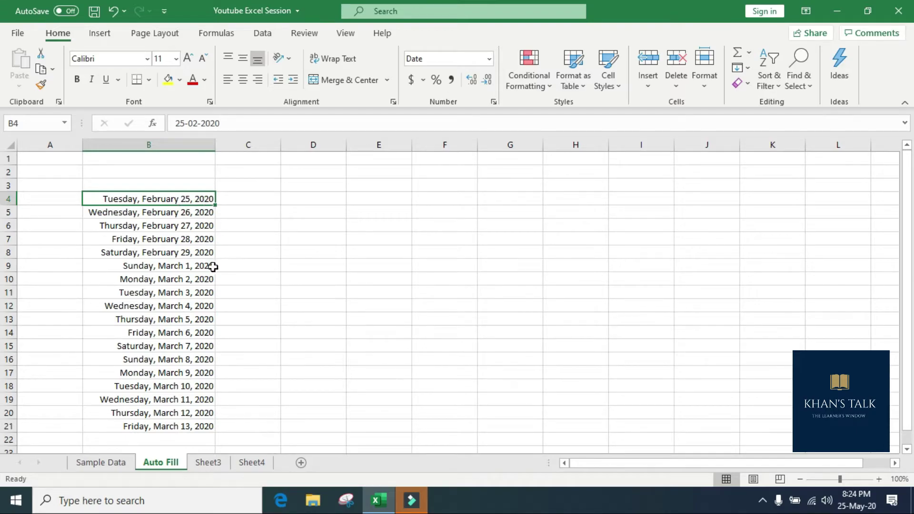
click(200, 424)
scroll(197, 299, down, 2)
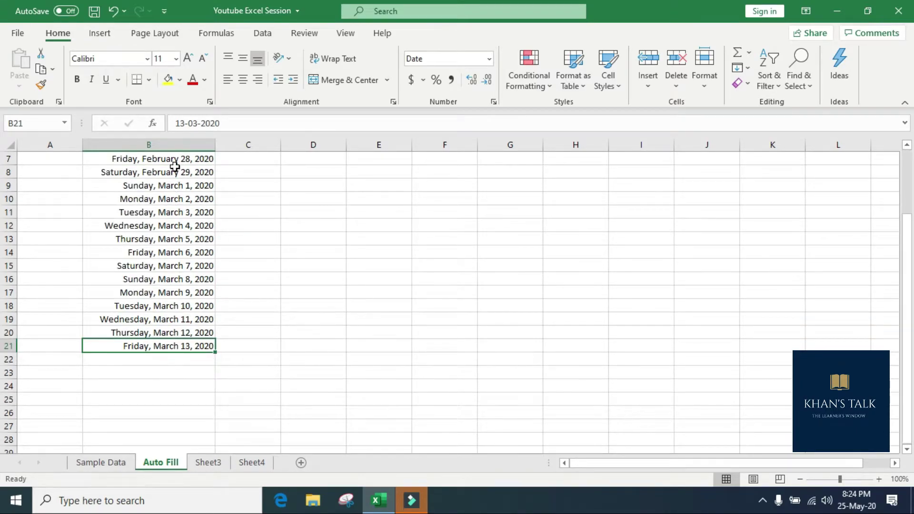
scroll(176, 171, up, 2)
click(173, 199)
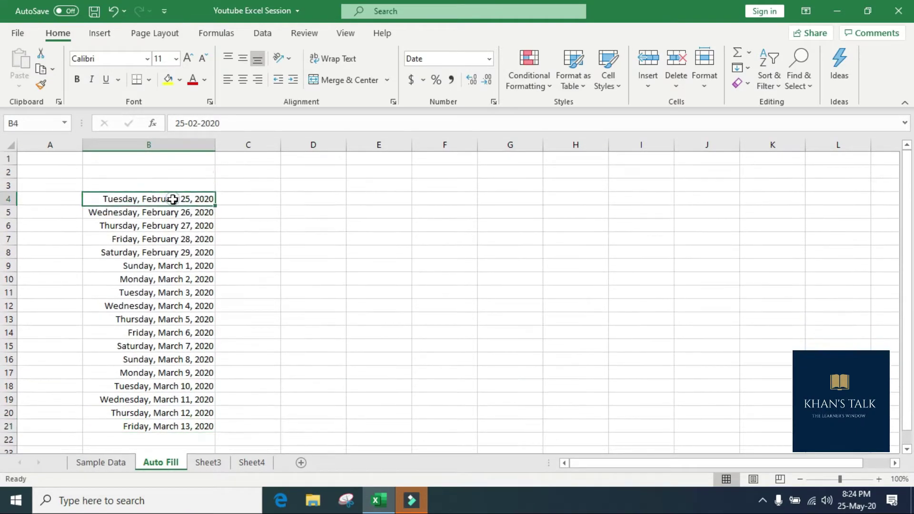
double_click(216, 207)
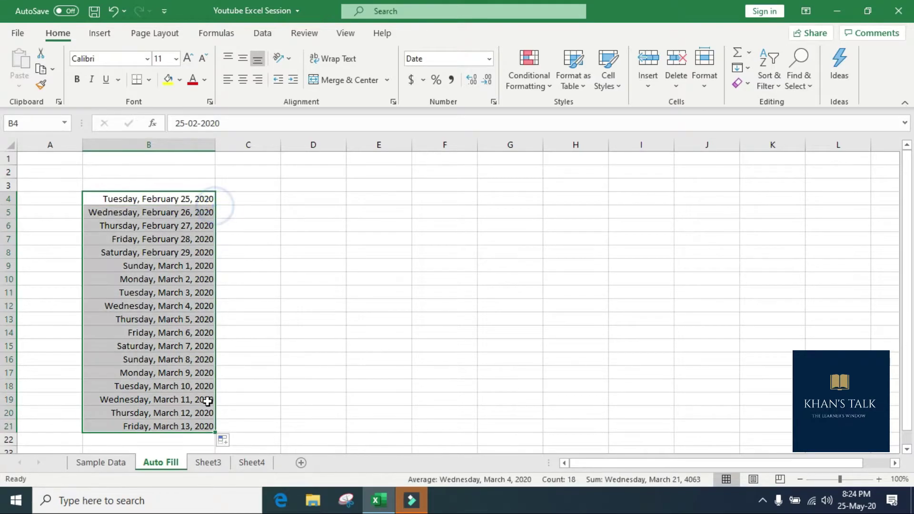
Switch the date series from days to weekdays, then to Fill Months, and autofit column B.
click(231, 444)
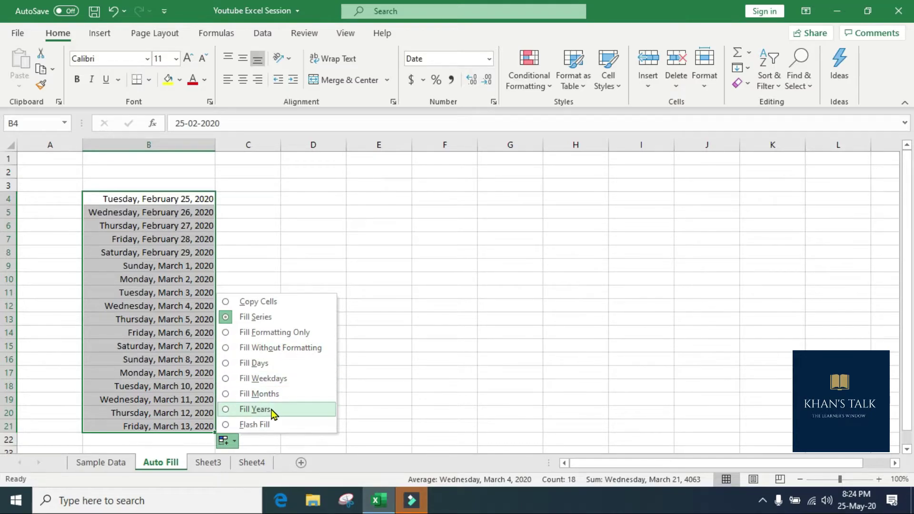
click(275, 364)
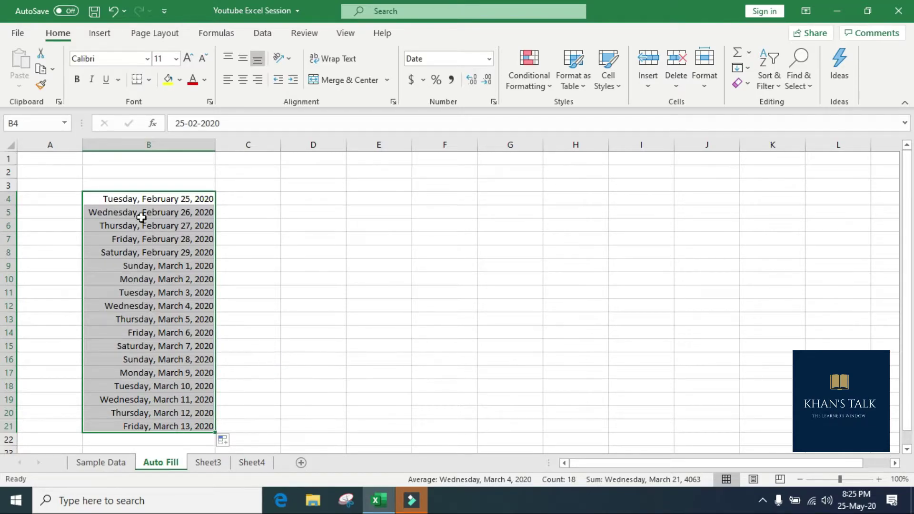
click(236, 443)
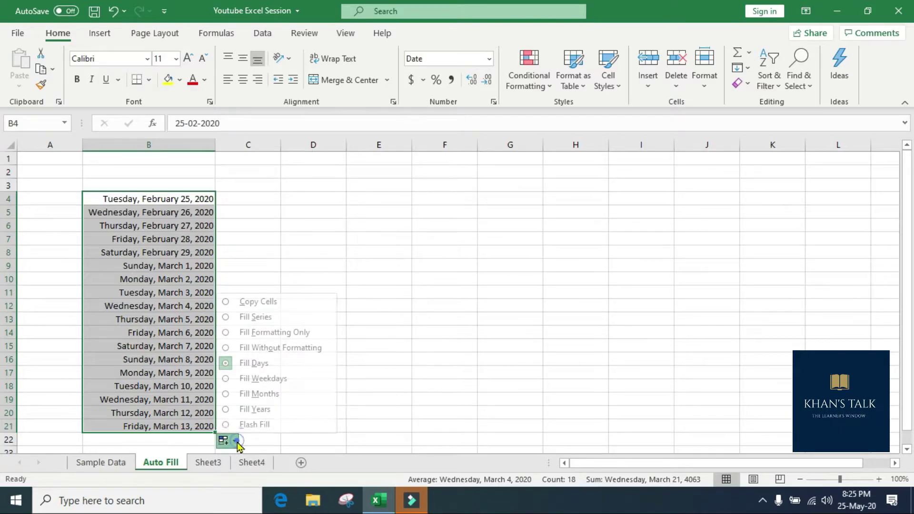
click(232, 379)
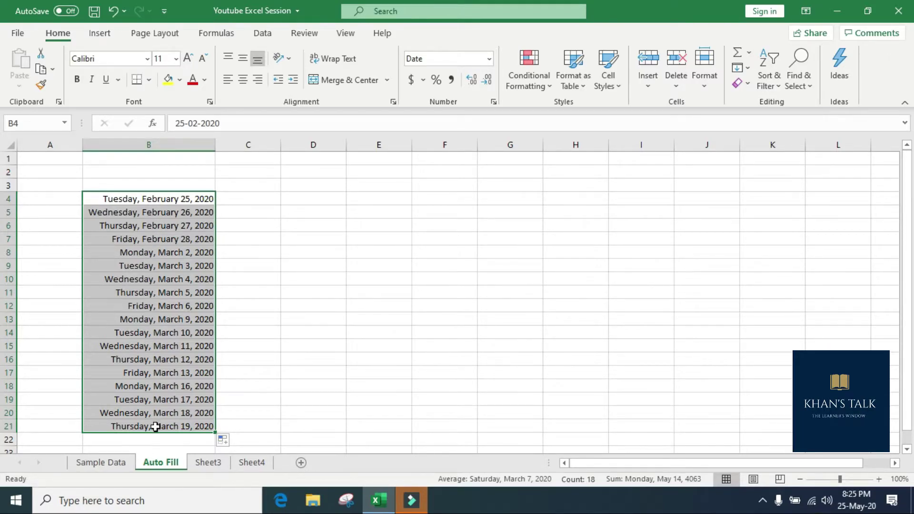
click(233, 442)
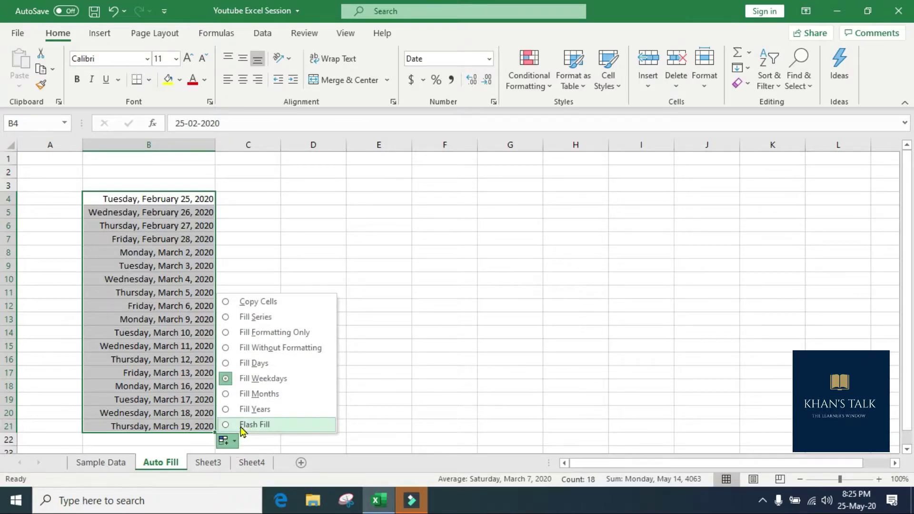
click(255, 394)
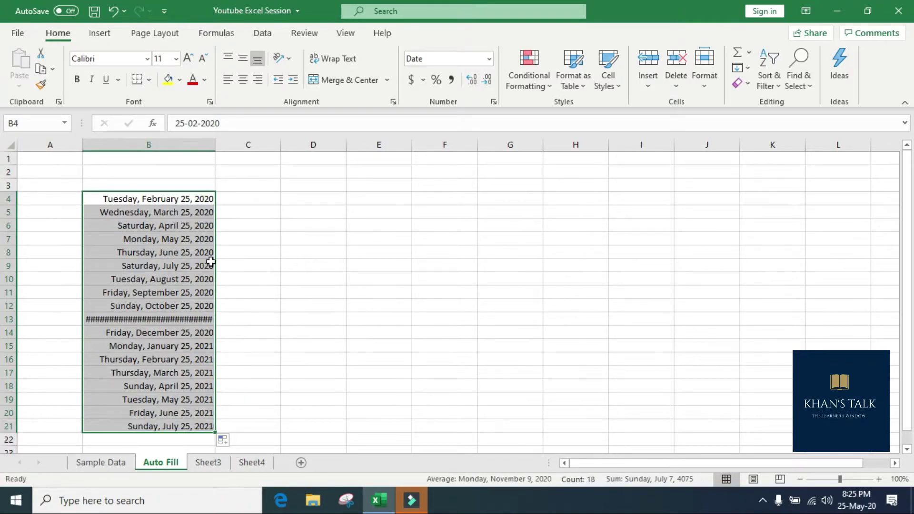
double_click(214, 149)
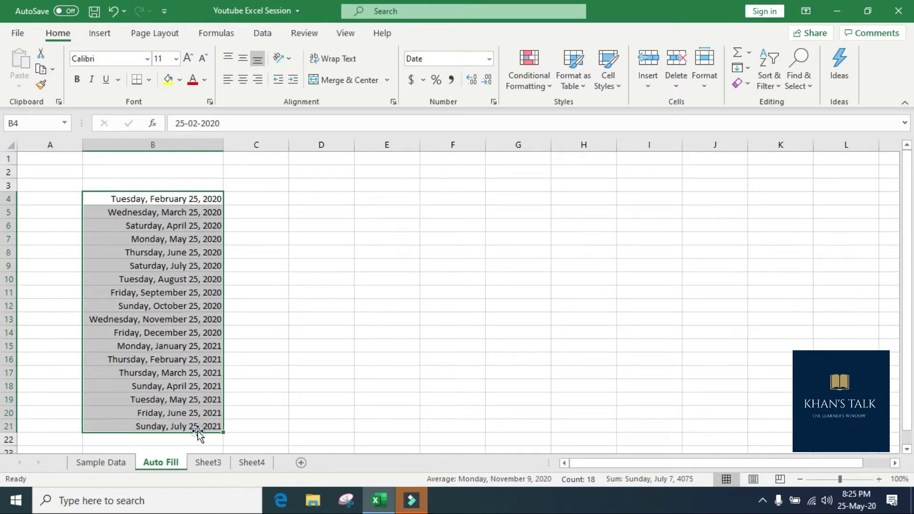
Dismiss Quick Analysis and refill B4:B21 with consecutive daily dates from B4.
mouse_move(205, 425)
mouse_down()
mouse_move(205, 387)
mouse_move(204, 421)
mouse_up()
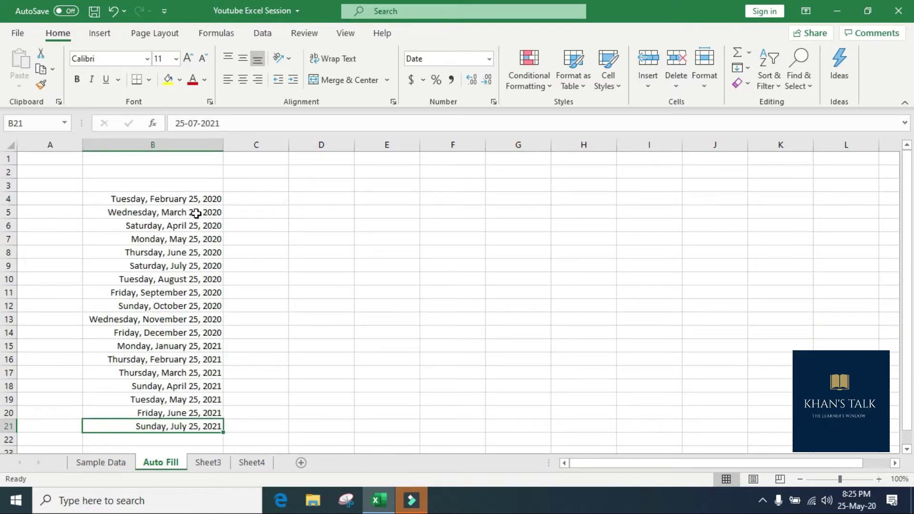
click(198, 203)
drag(202, 202, 190, 428)
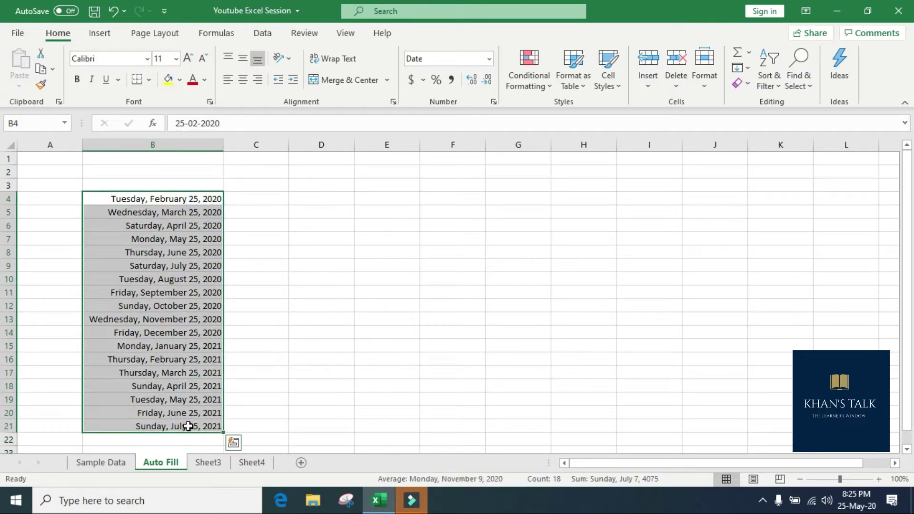
click(234, 443)
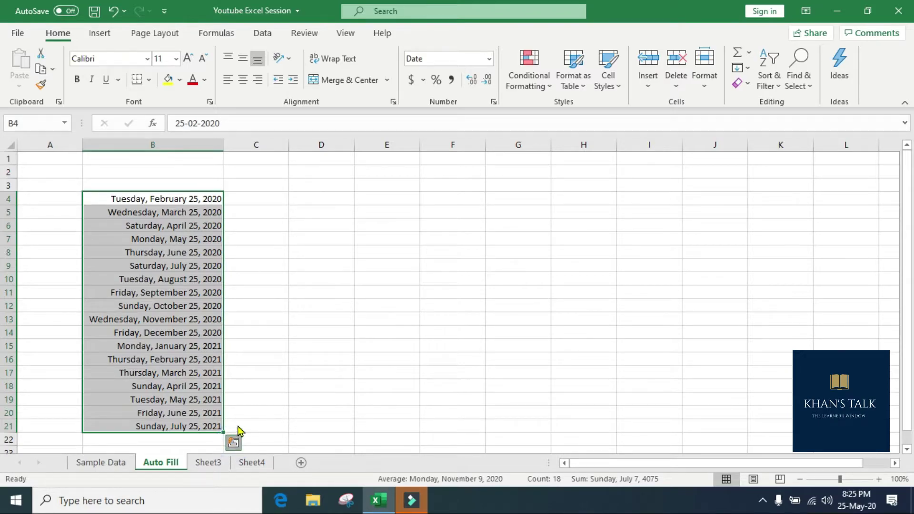
click(179, 213)
click(191, 203)
double_click(224, 205)
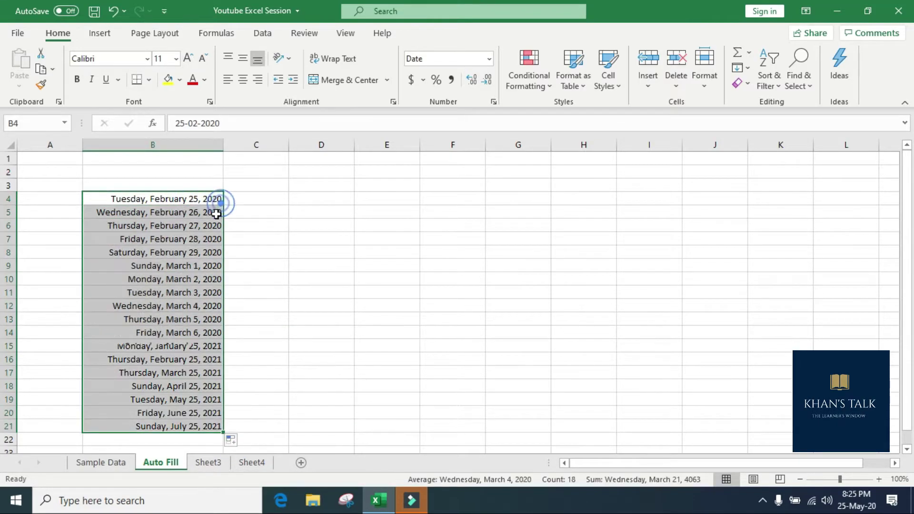
Change the series to Fill Years, giving February 25 from 2020 to 2037.
scroll(202, 290, down, 3)
click(237, 324)
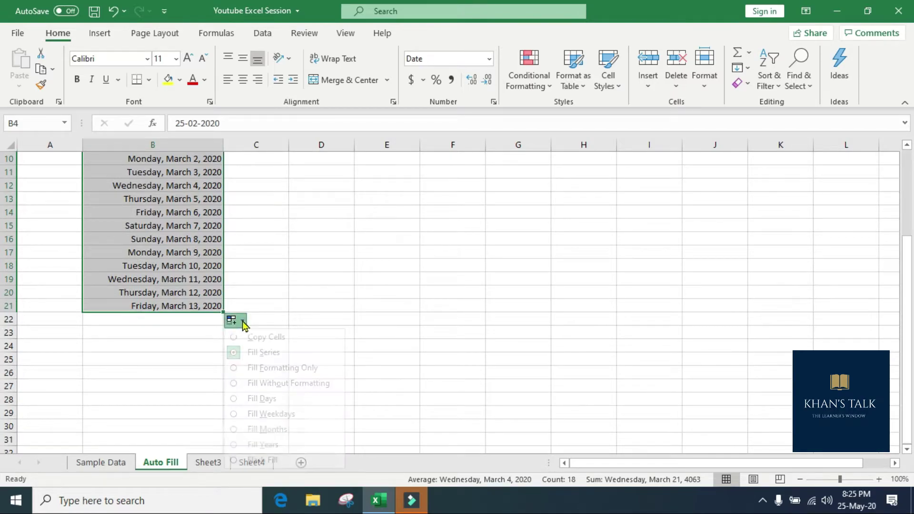
click(264, 445)
scroll(247, 361, up, 3)
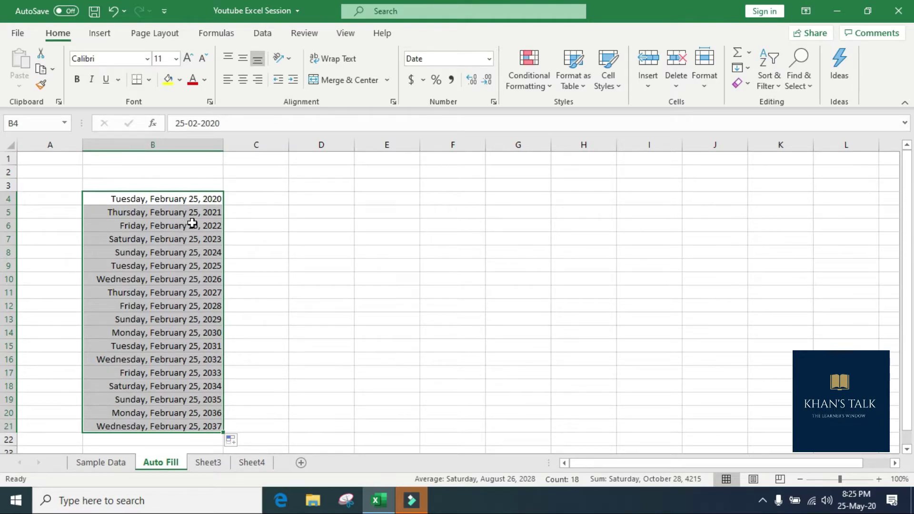
click(125, 201)
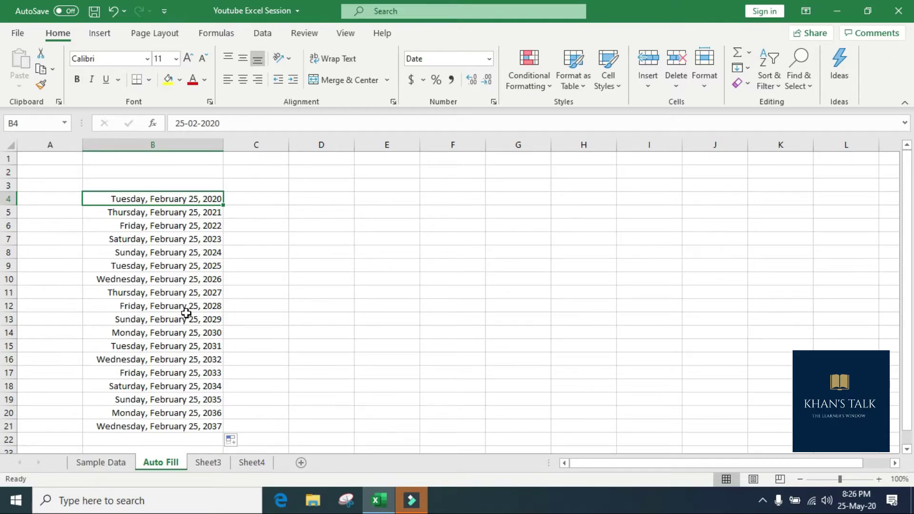
scroll(186, 313, down, 2)
scroll(187, 310, up, 2)
Delete the yearly dates from column B.
key(ctrl+shift+Down)
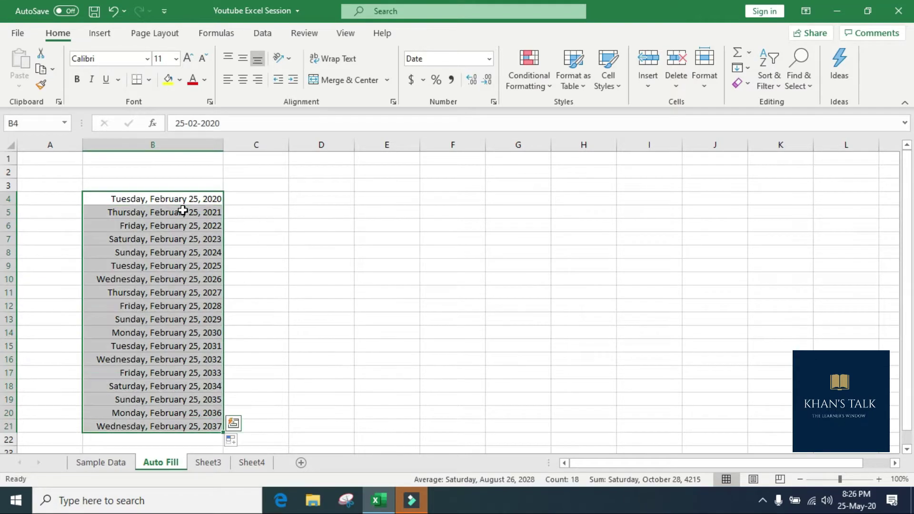
key(Delete)
key(Left)
key(Right)
key(Right)
key(Left)
Enter the date 25/5/2020 in C4.
key(Right)
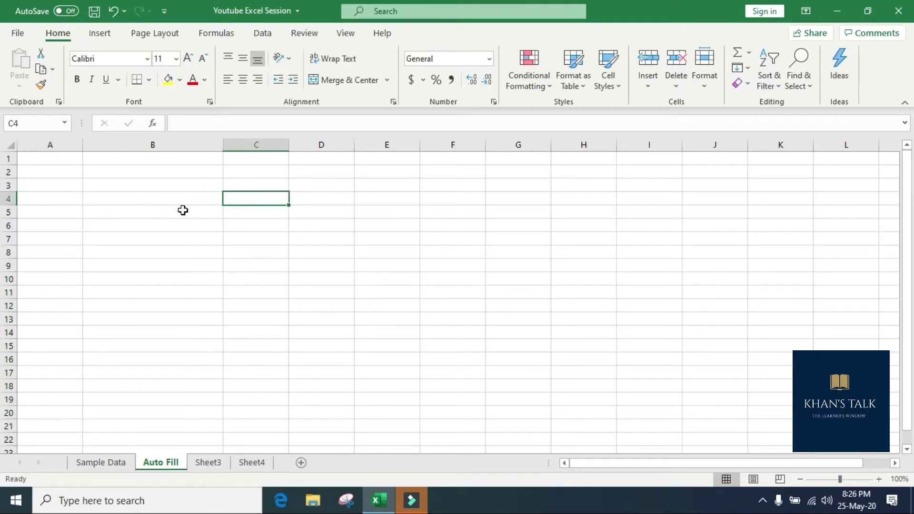
text(25)
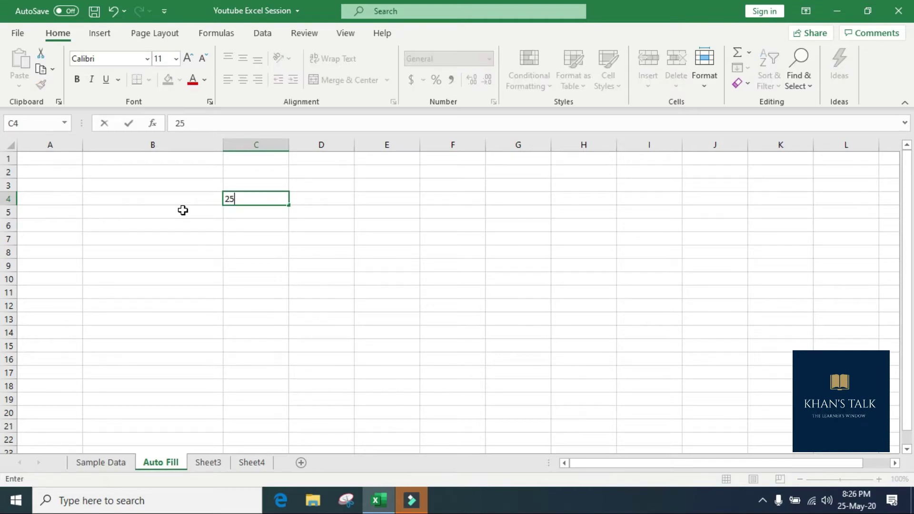
text(/5/2020)
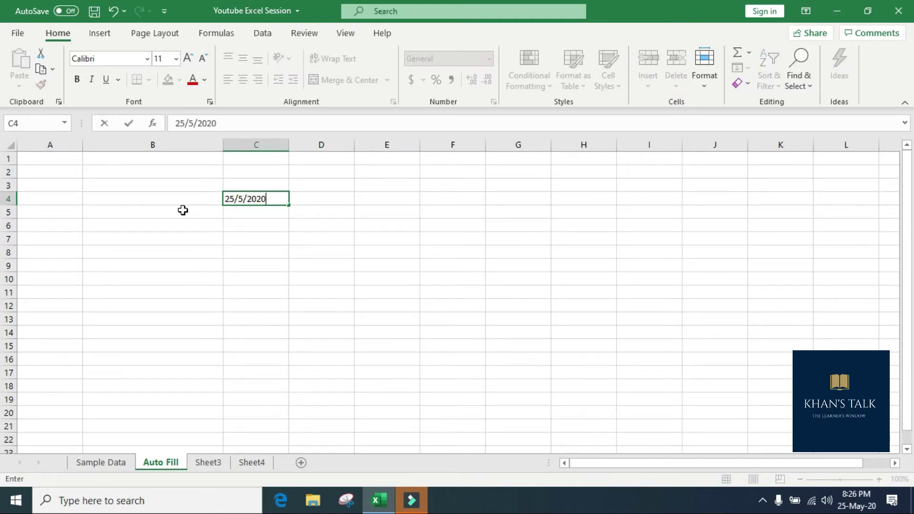
key(Return)
key(Up)
key(Right)
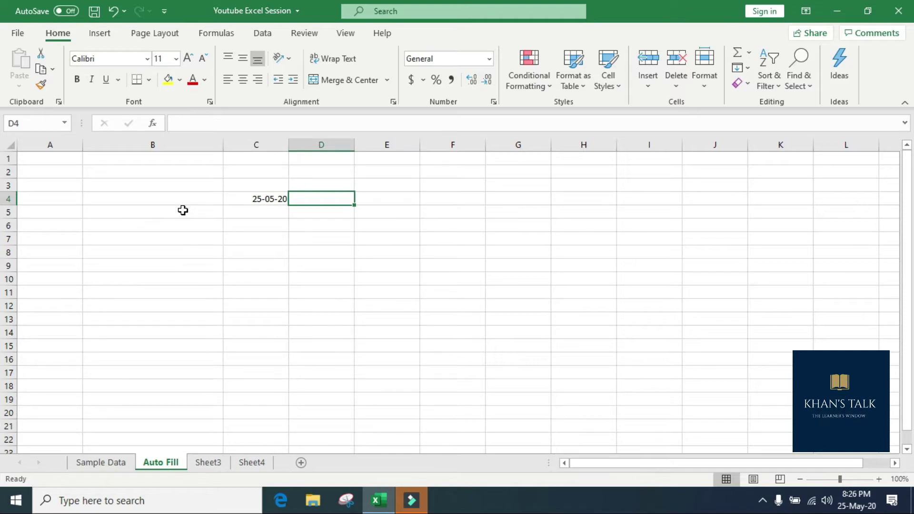
key(Left)
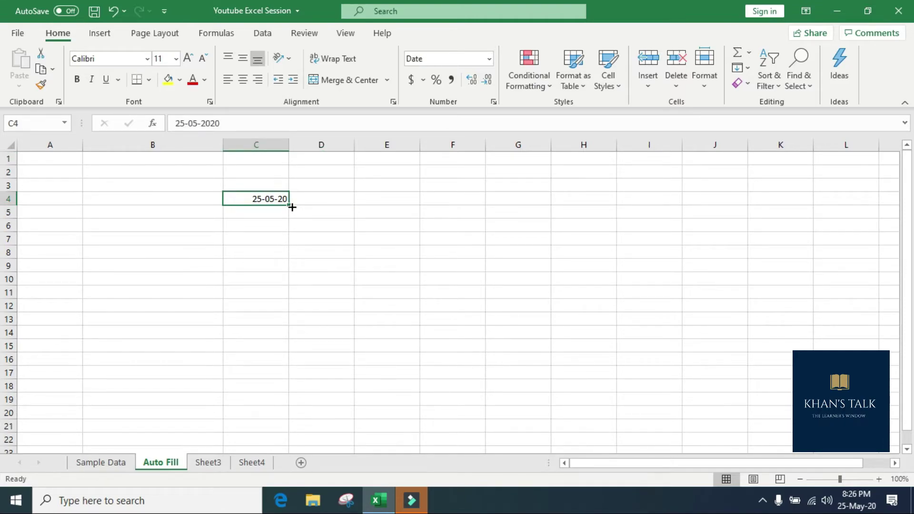
Fill daily dates down to C16, then clear everything from C11 down.
drag(292, 207, 292, 365)
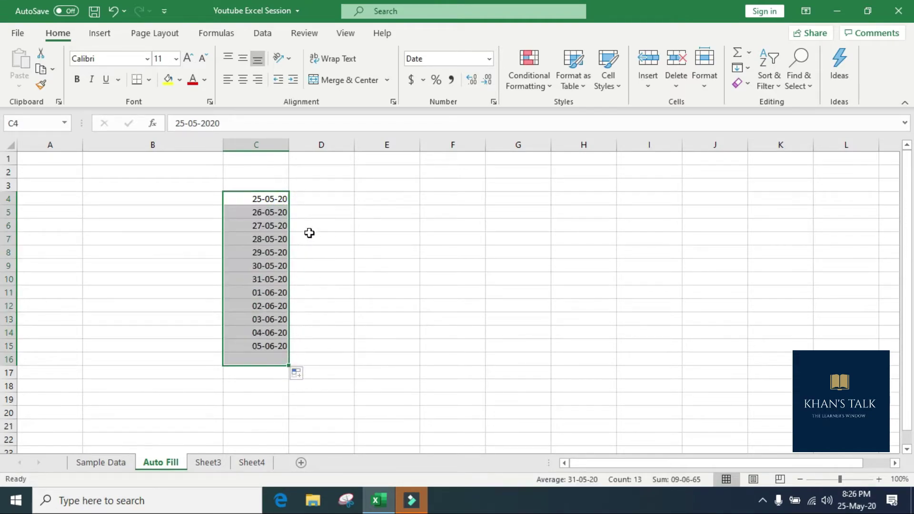
click(263, 292)
key(ctrl+shift+Down)
key(Delete)
key(Up)
key(Up)
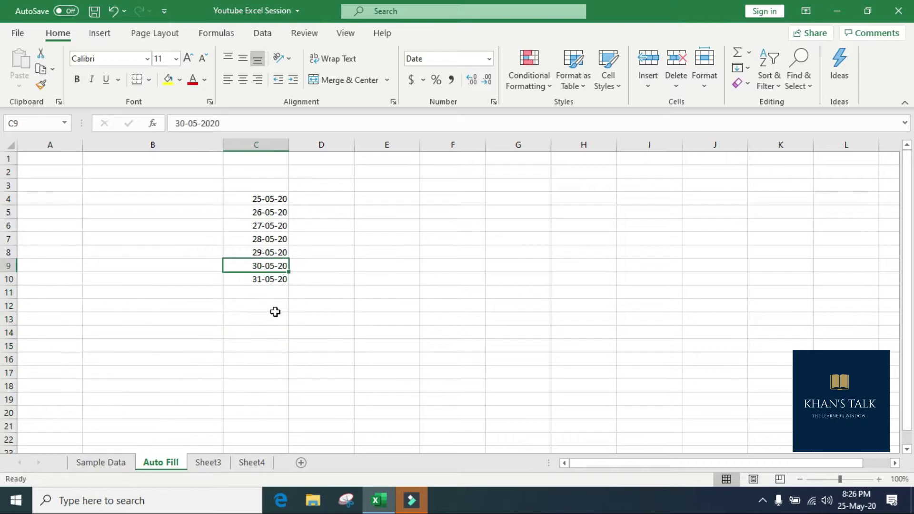
click(304, 193)
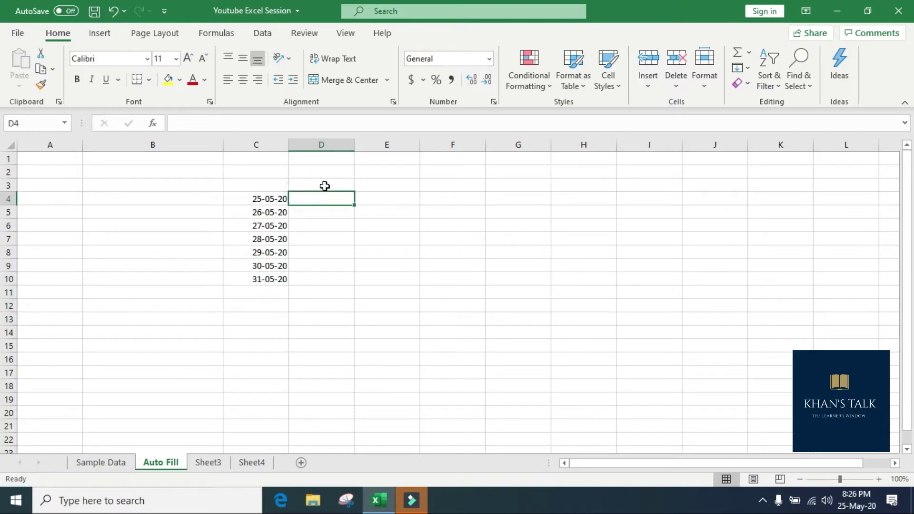
Enter 9:00 am in D3 and fill hourly times across to H3.
click(323, 185)
text(9:00 am)
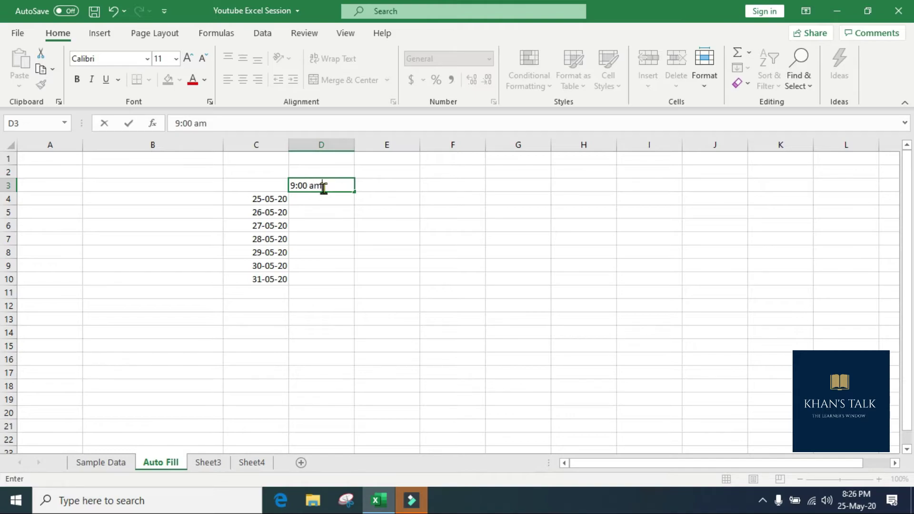
key(Return)
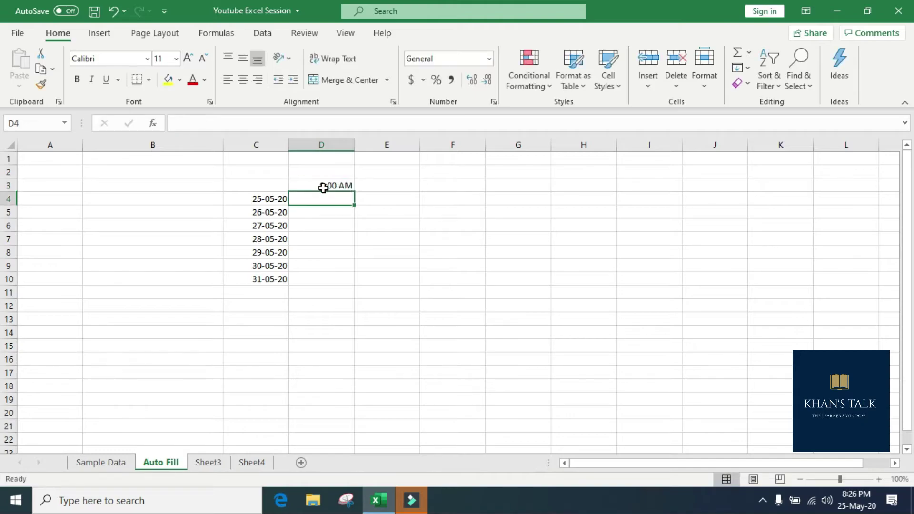
click(324, 187)
key(Right)
key(Right)
key(Left)
click(324, 187)
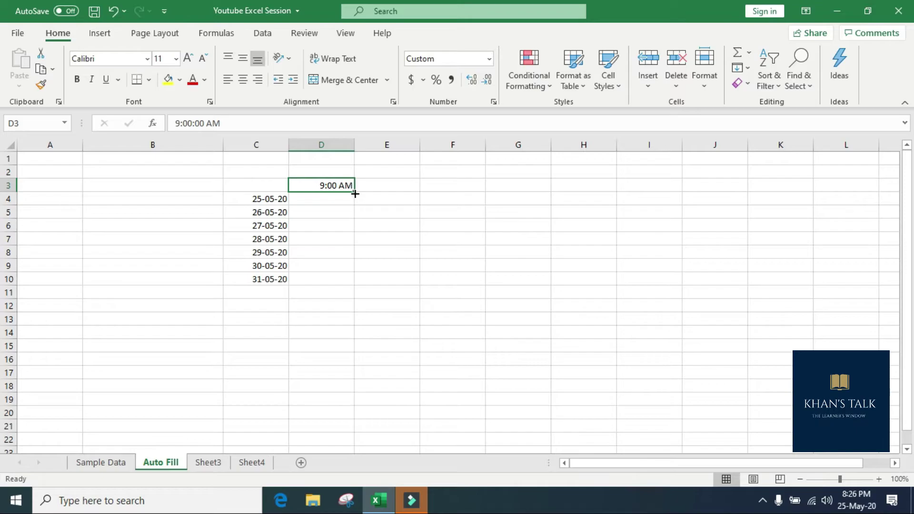
drag(356, 194, 626, 184)
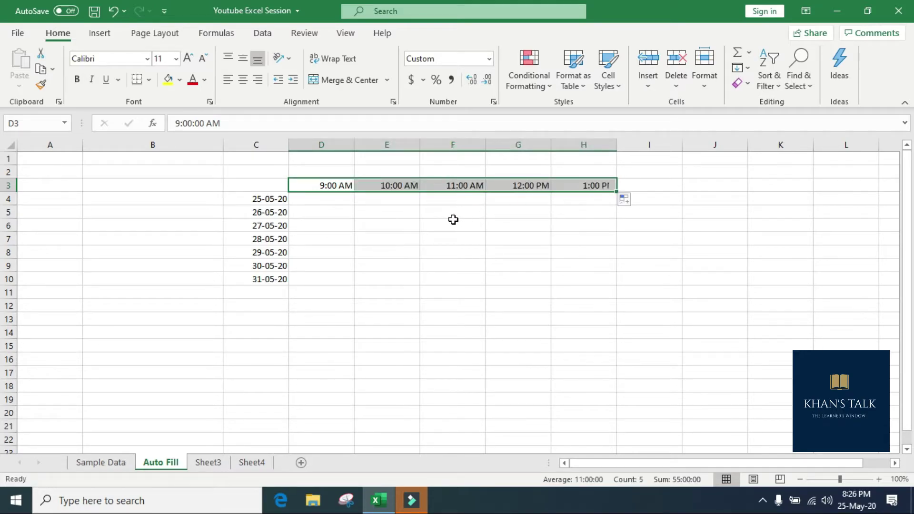
click(311, 177)
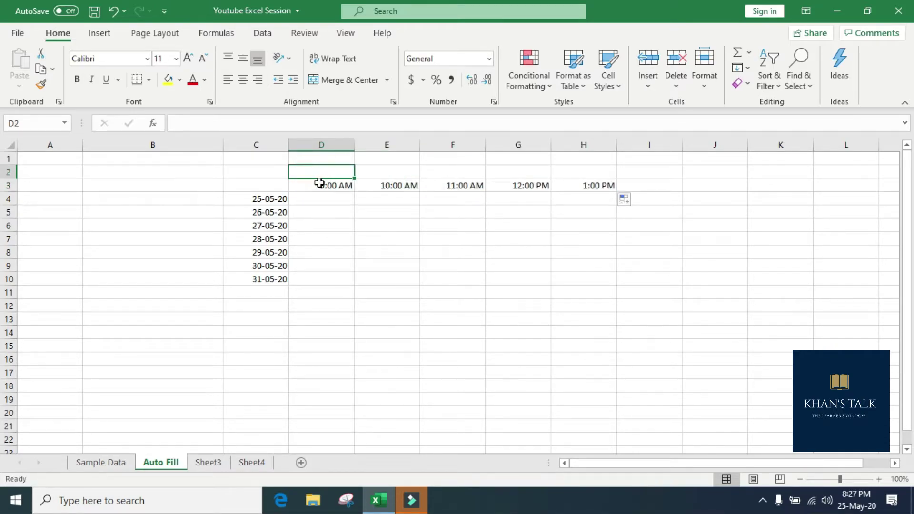
drag(319, 185, 595, 184)
click(627, 201)
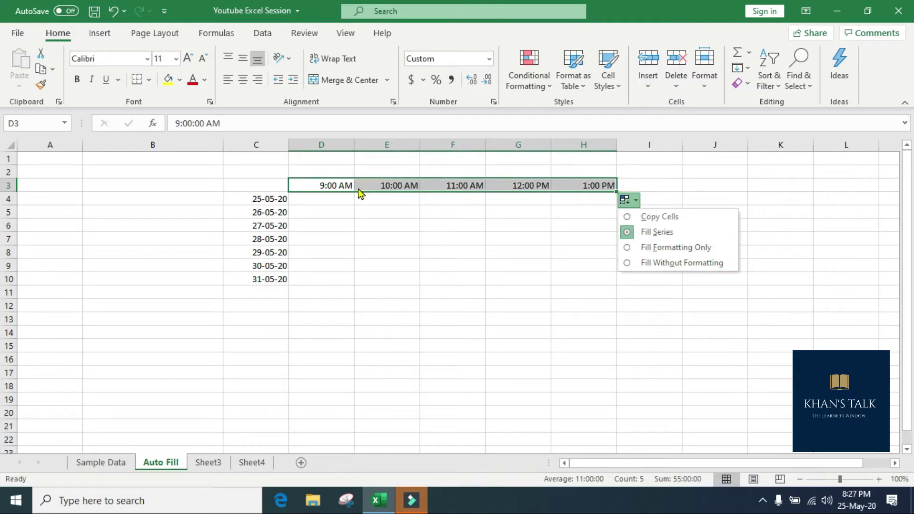
click(373, 182)
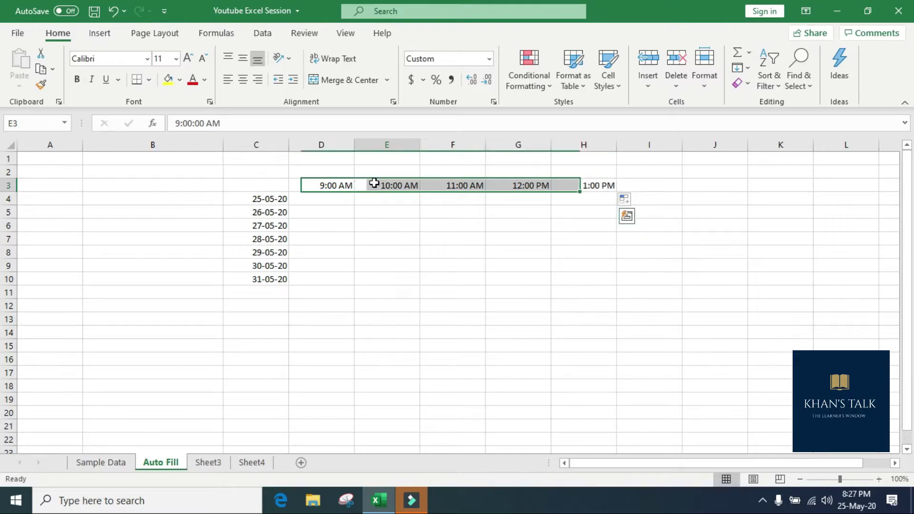
Enter 9:30 am in E3 and extend the D3:E3 half-hour pattern to L3.
click(376, 186)
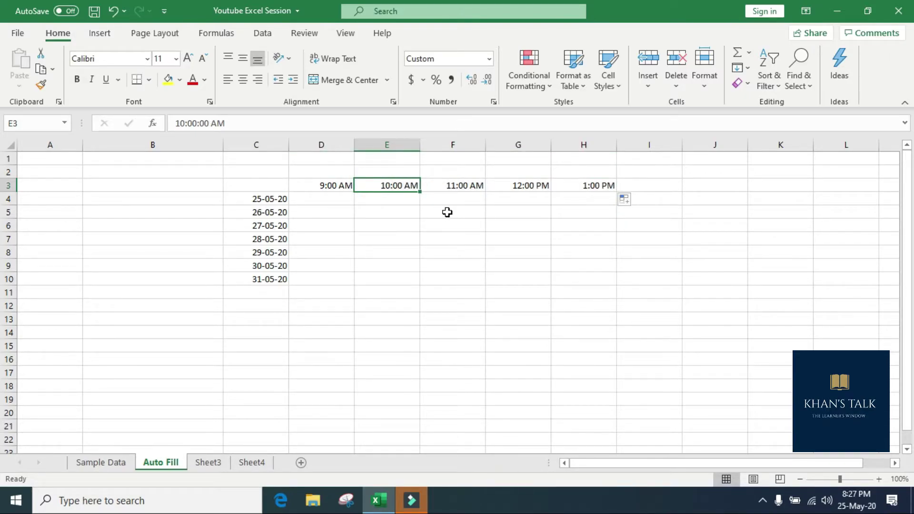
text(9:30 am)
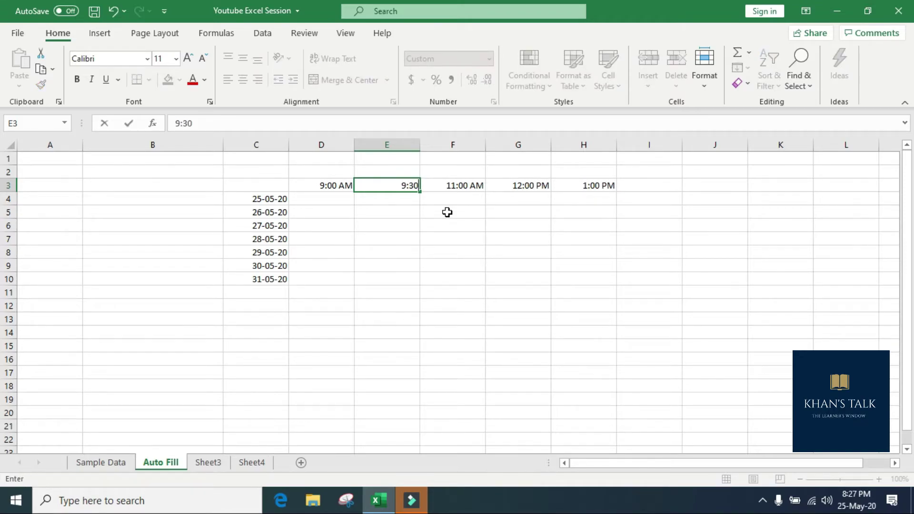
key(Return)
key(Up)
key(Left)
key(Left)
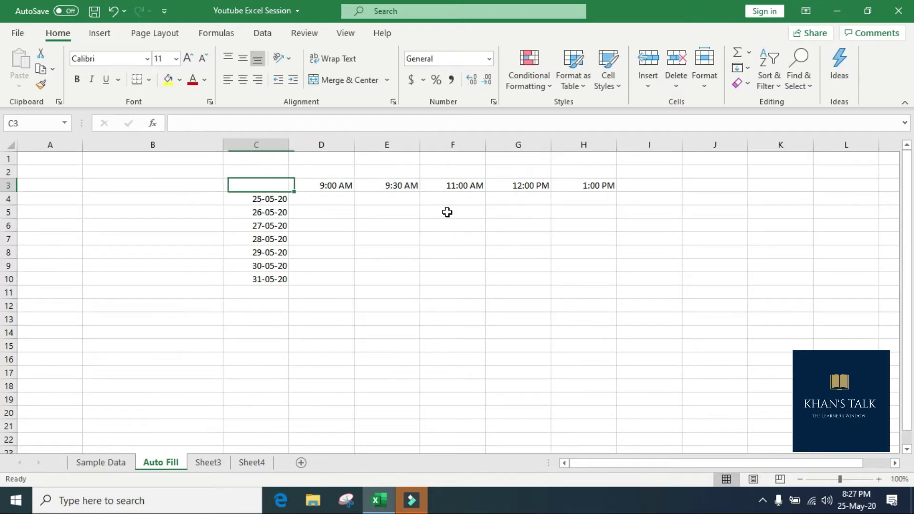
key(Right)
key(shift+Right)
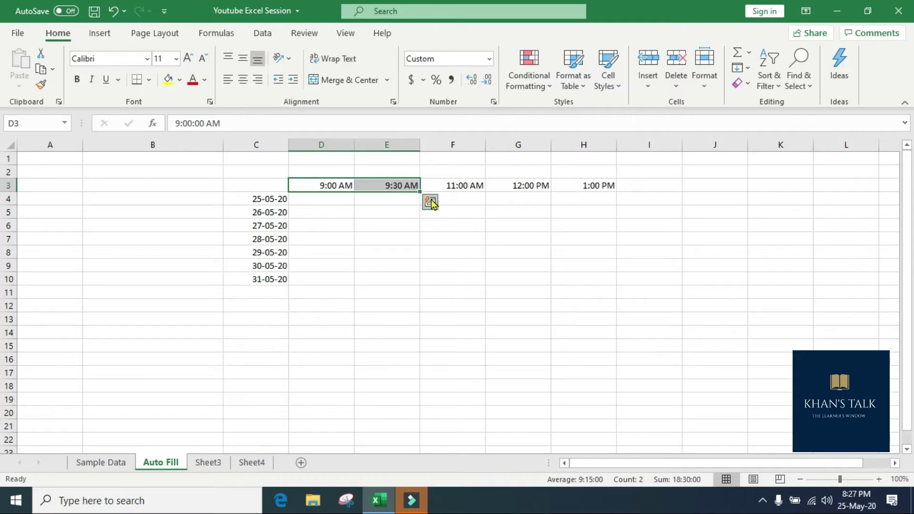
drag(419, 190, 723, 187)
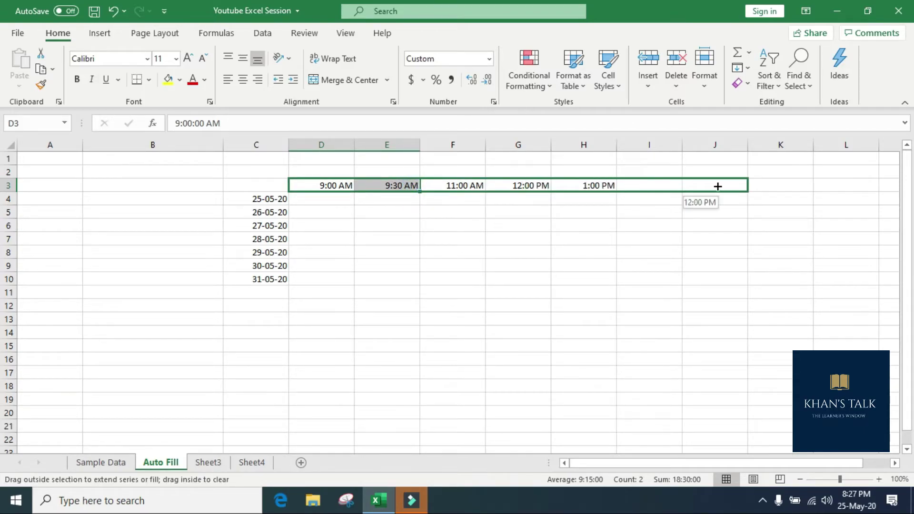
drag(761, 185, 849, 186)
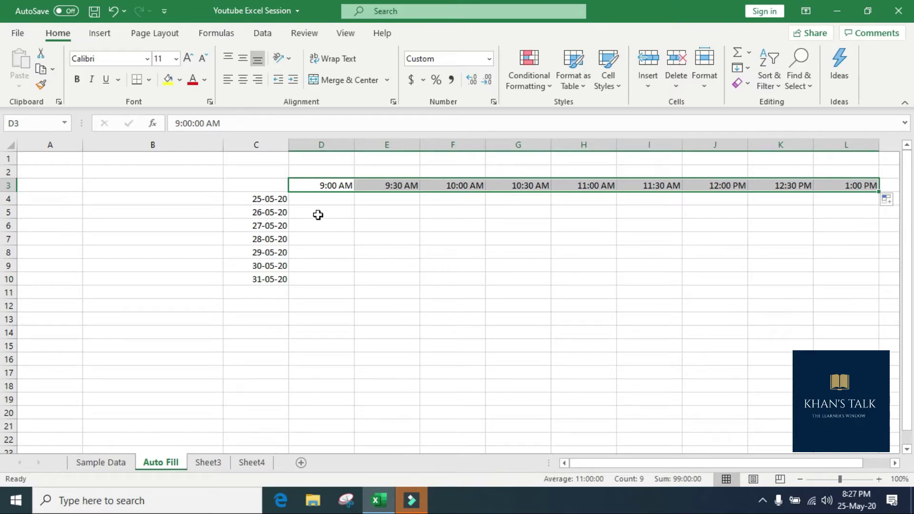
Select cells E4 through H4 beneath the 9:30 AM to 11:00 AM times.
click(309, 200)
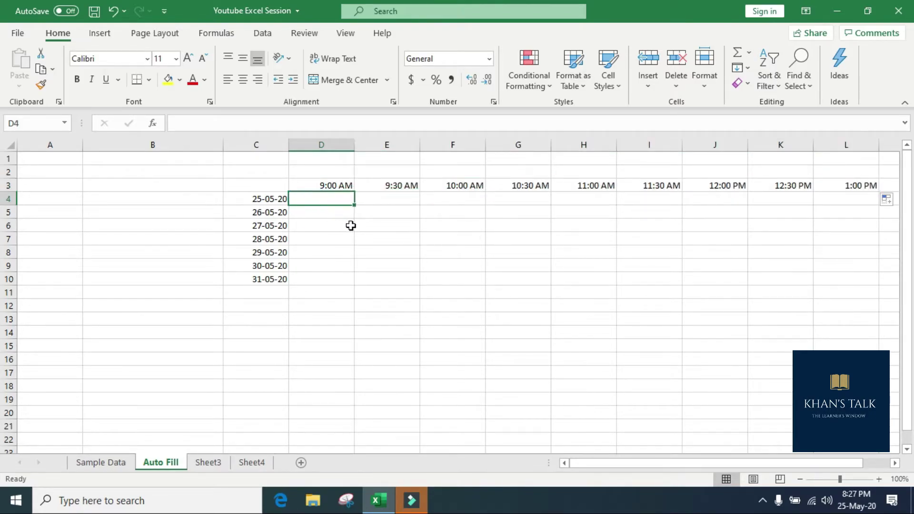
click(395, 198)
click(459, 199)
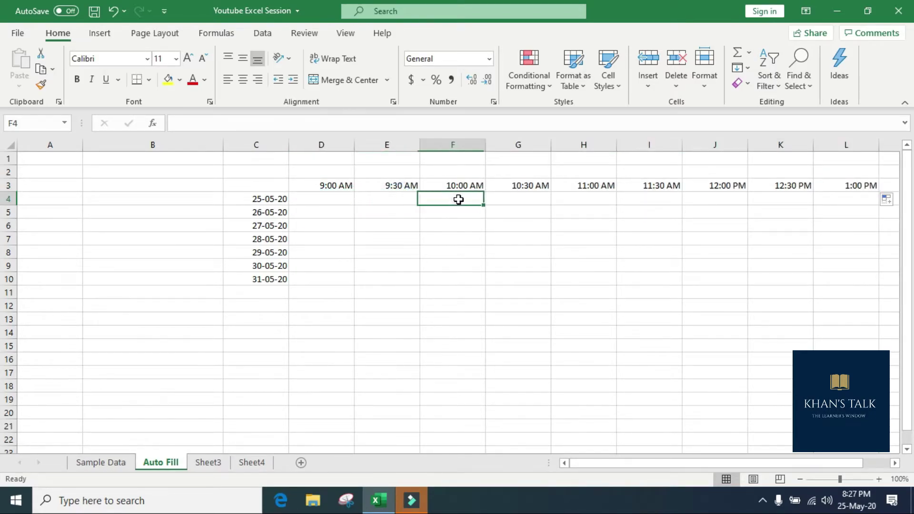
click(533, 202)
click(572, 197)
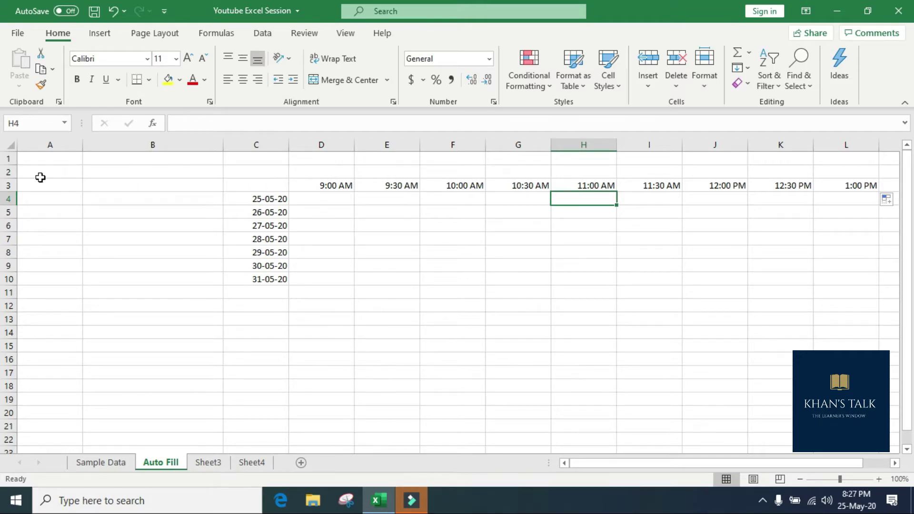
Delete the contents of the entire worksheet.
click(7, 146)
right_click(10, 161)
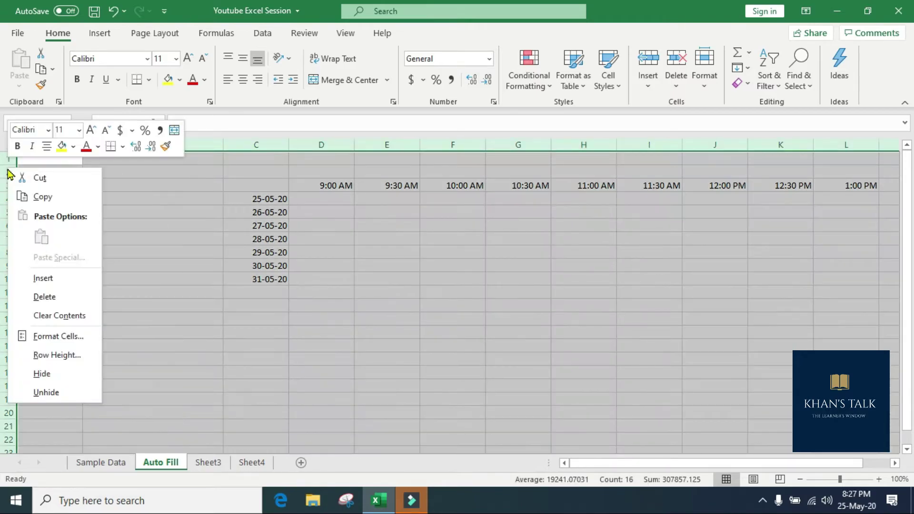
click(45, 298)
Enter XYZ in C4, then edit it to XYZ1.
click(151, 192)
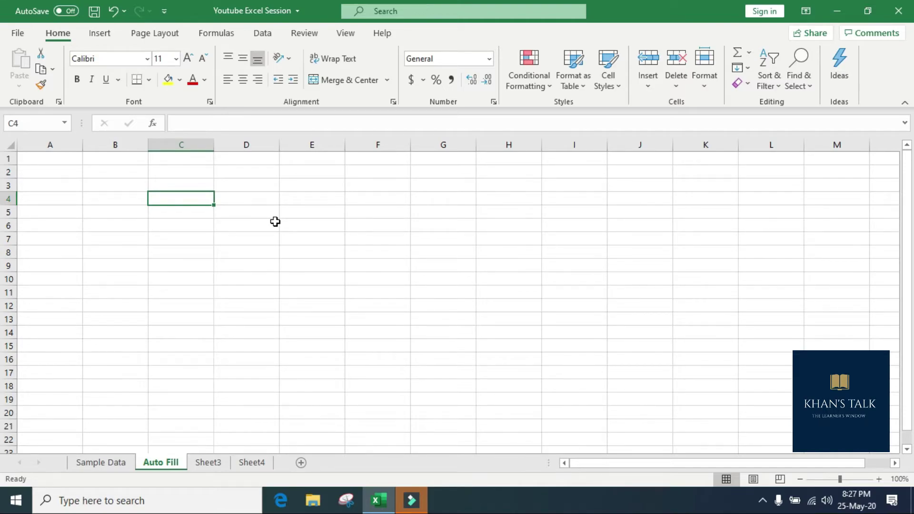
text(XYZ)
key(Return)
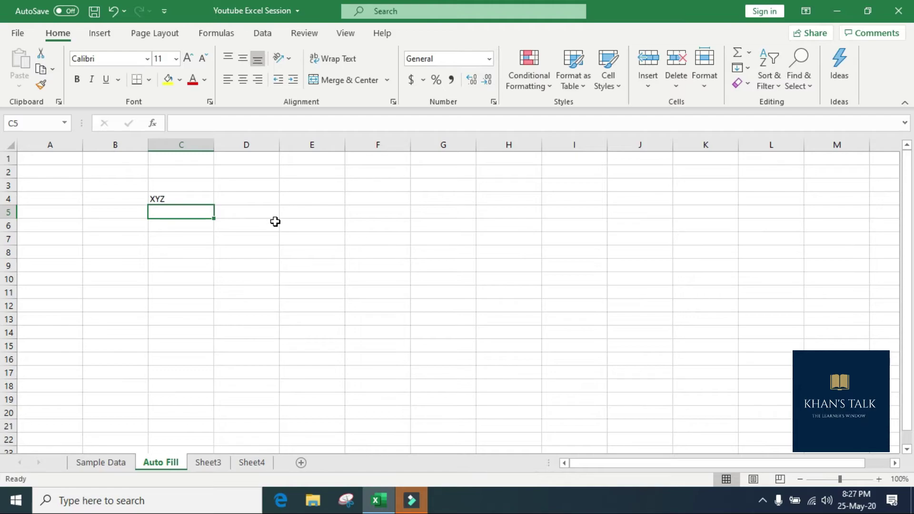
key(Up)
key(F2)
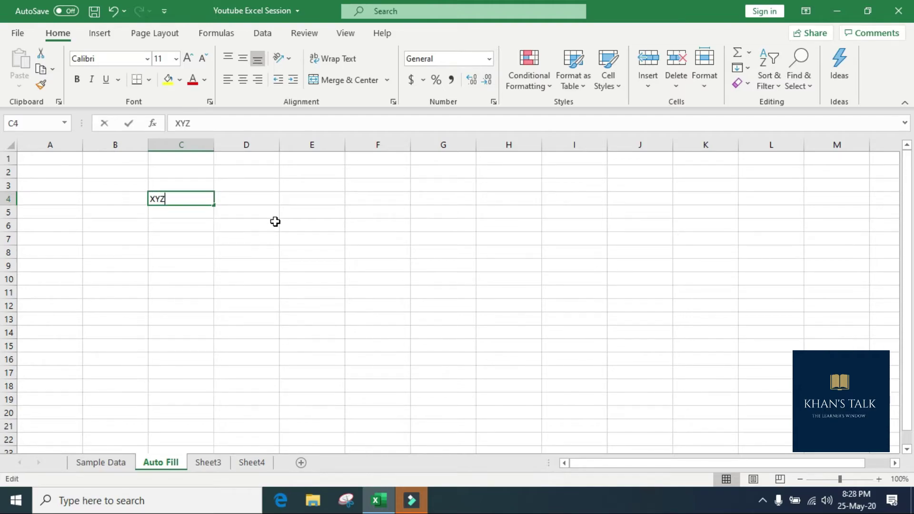
text(1)
key(Return)
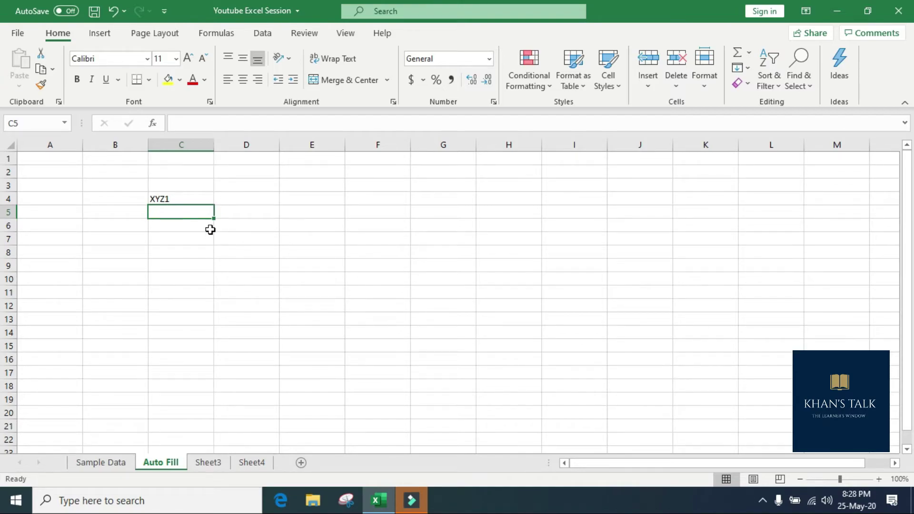
click(193, 200)
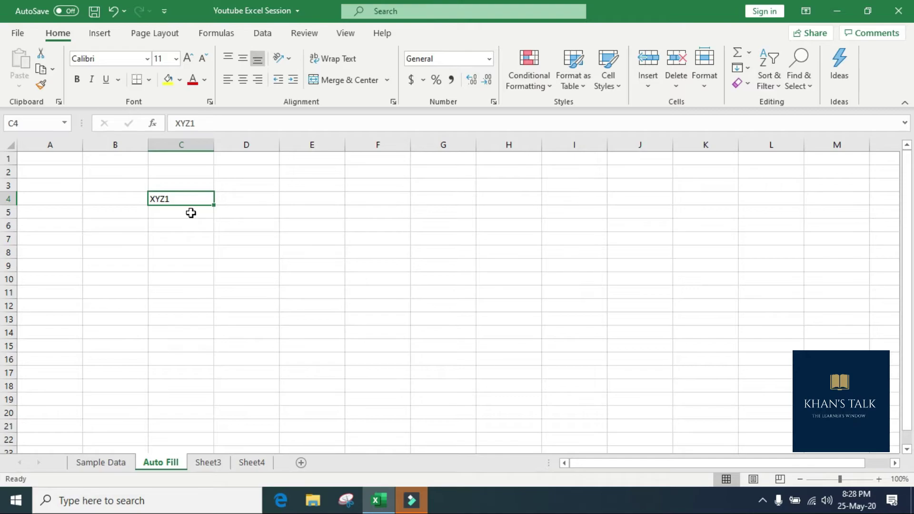
click(191, 213)
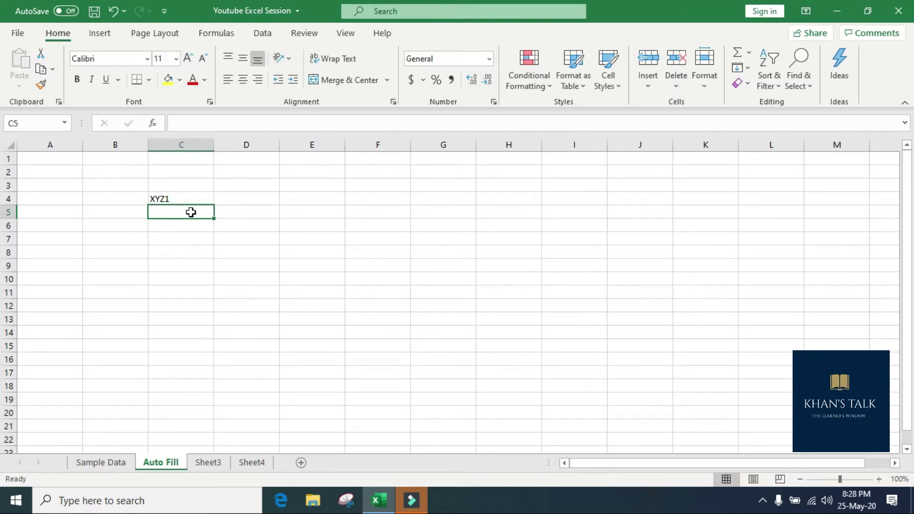
click(196, 199)
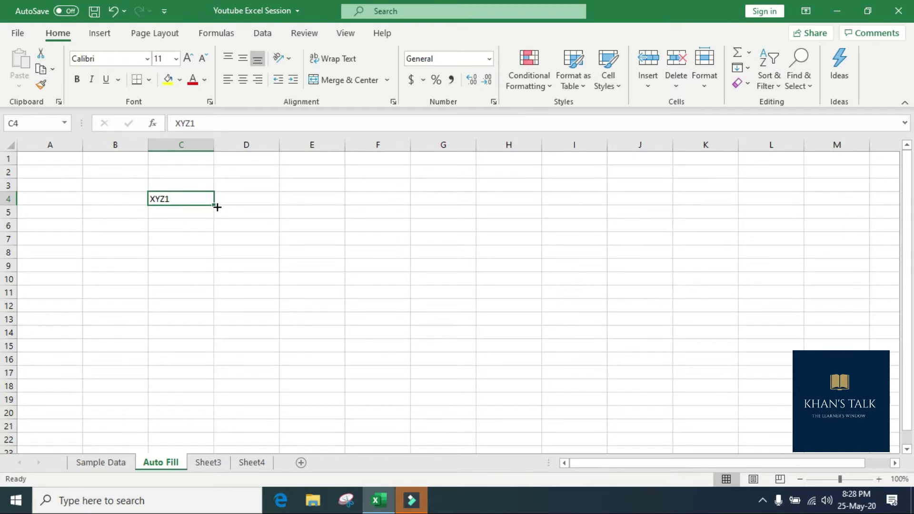
Fill XYZ1 down to C20 as a numbered series and review its fill options.
drag(217, 207, 212, 412)
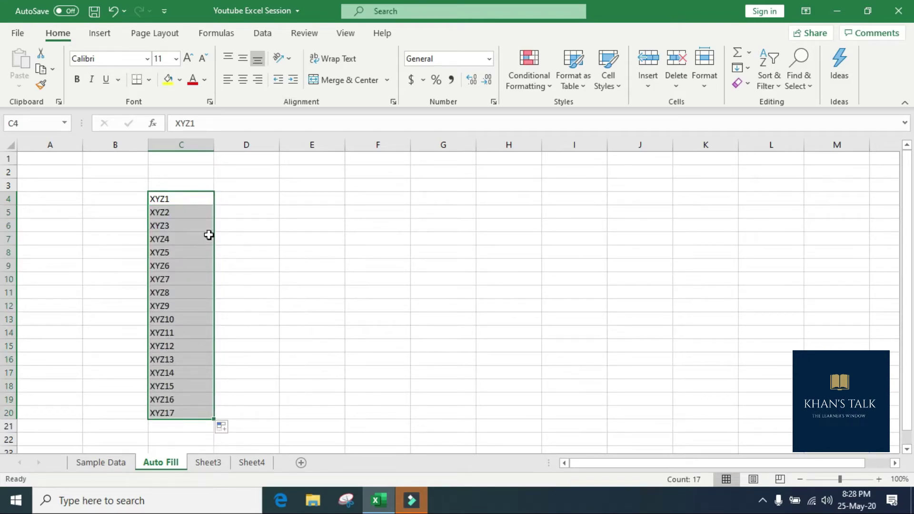
click(202, 210)
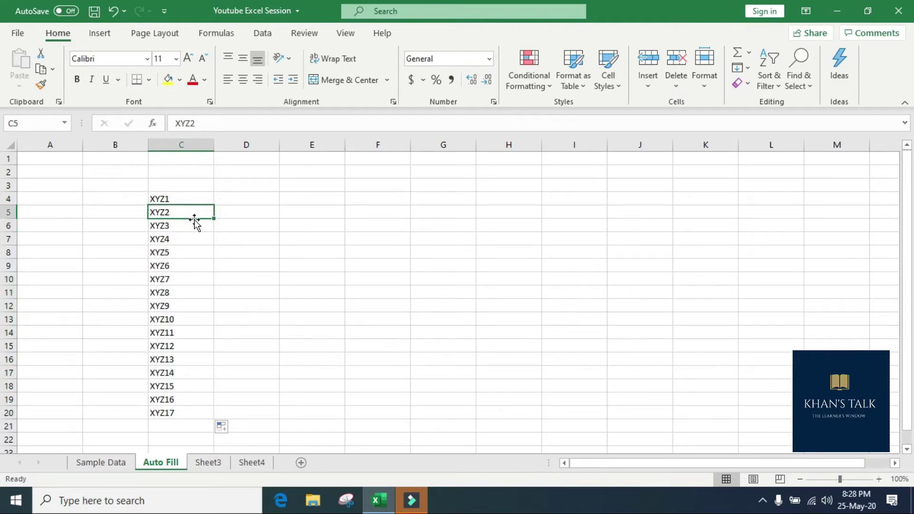
click(227, 431)
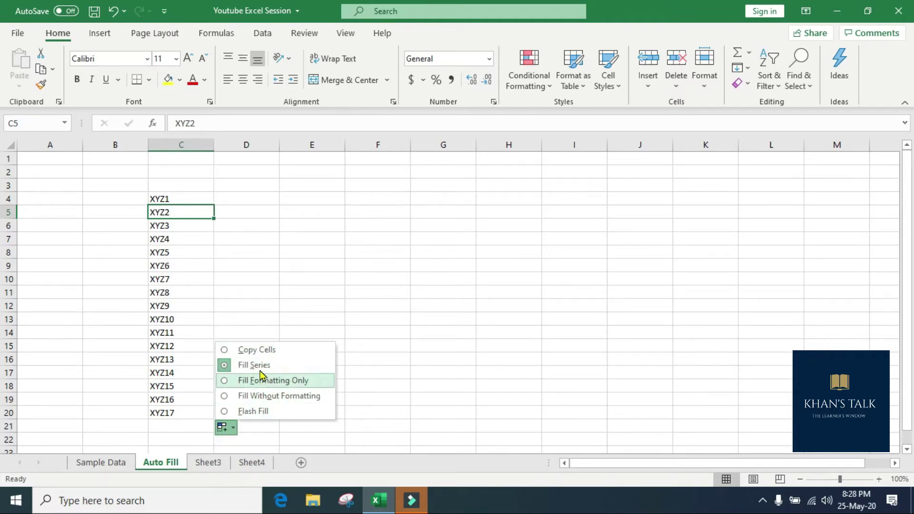
click(210, 239)
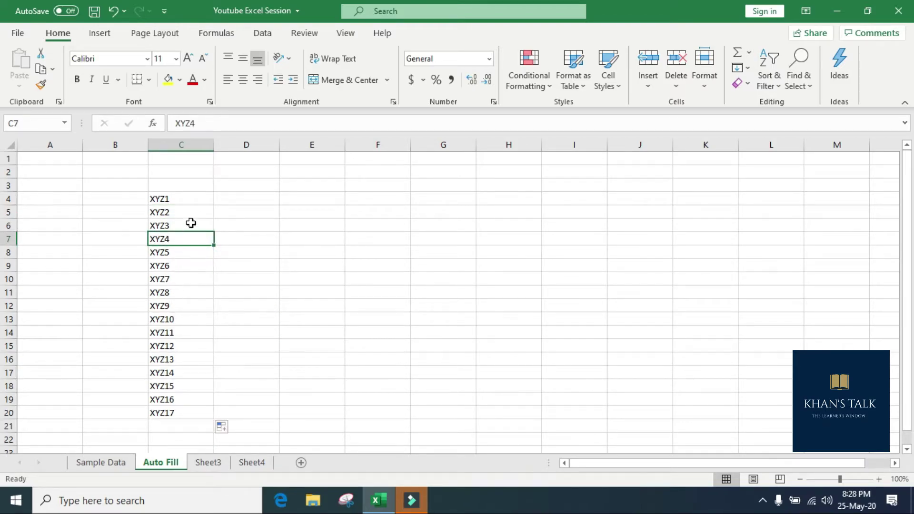
click(172, 410)
drag(200, 204, 170, 410)
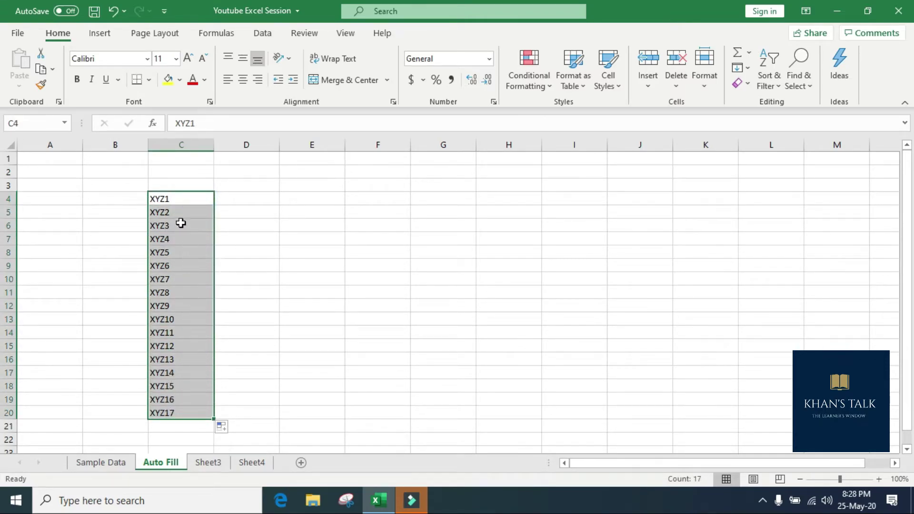
click(189, 195)
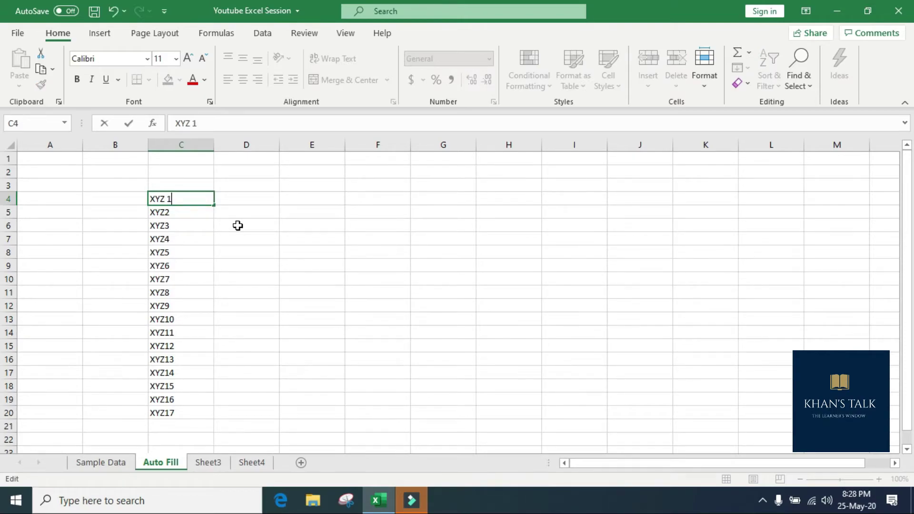
Commit XYZ 1 in C4, autofill down to C20, then undo with Ctrl+Z.
key(Return)
click(188, 199)
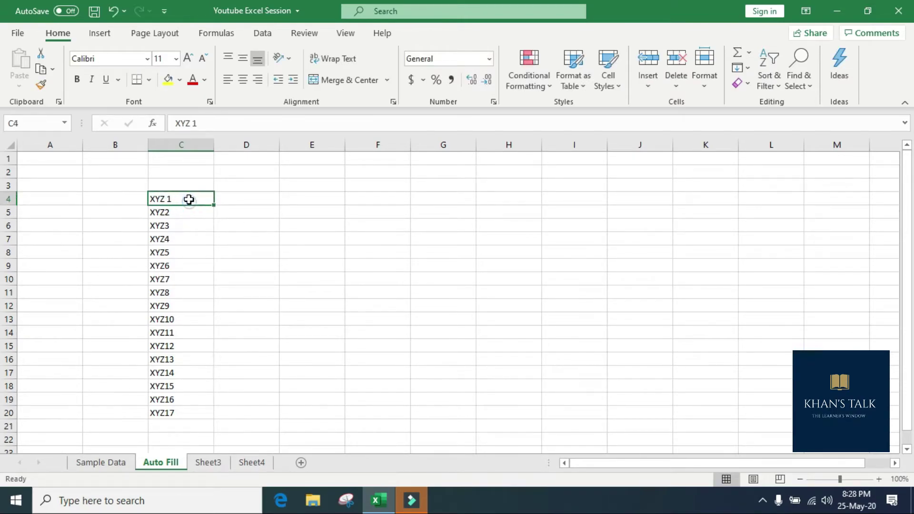
double_click(213, 208)
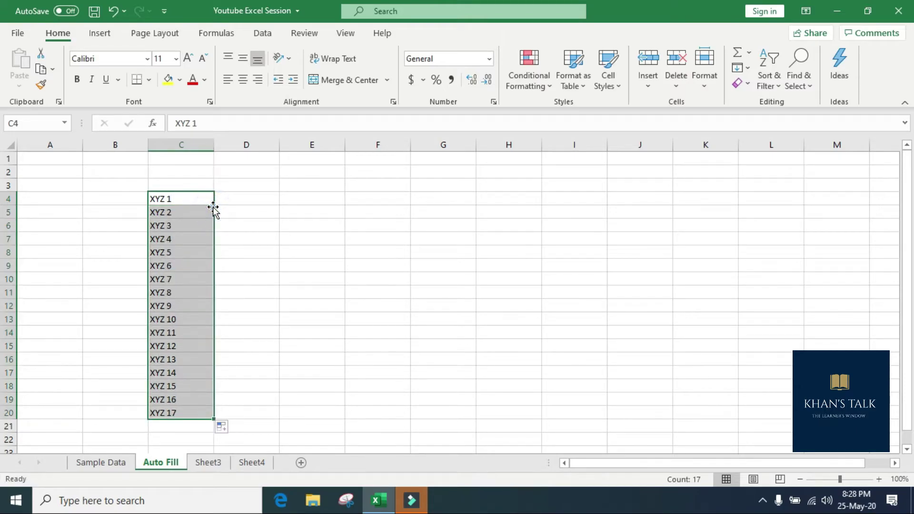
click(194, 203)
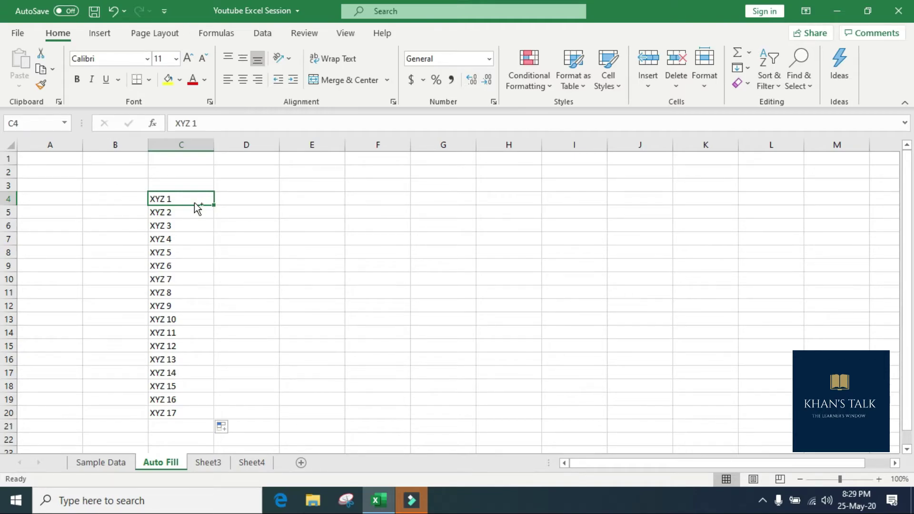
key(ctrl+z)
key(ctrl+z)
key(ctrl+z)
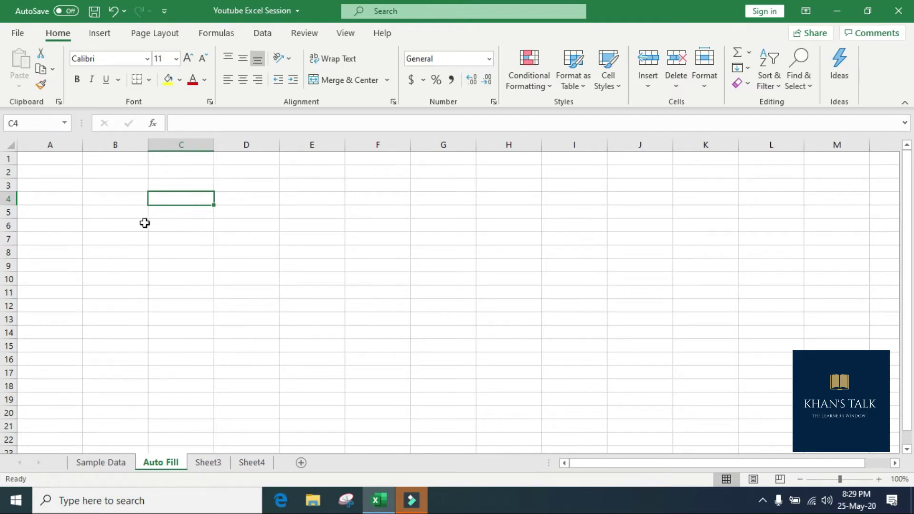
Enter 10 in C4 and 20 in C5, then reselect C4.
click(192, 195)
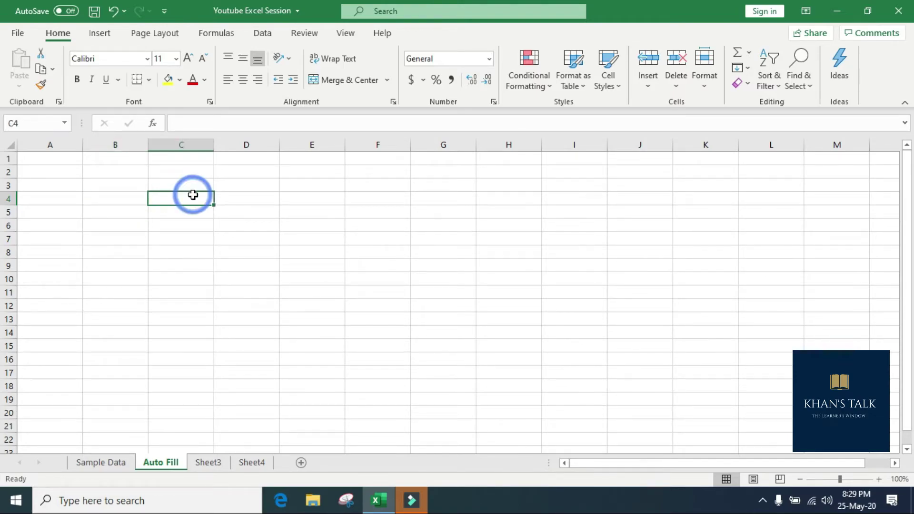
click(158, 251)
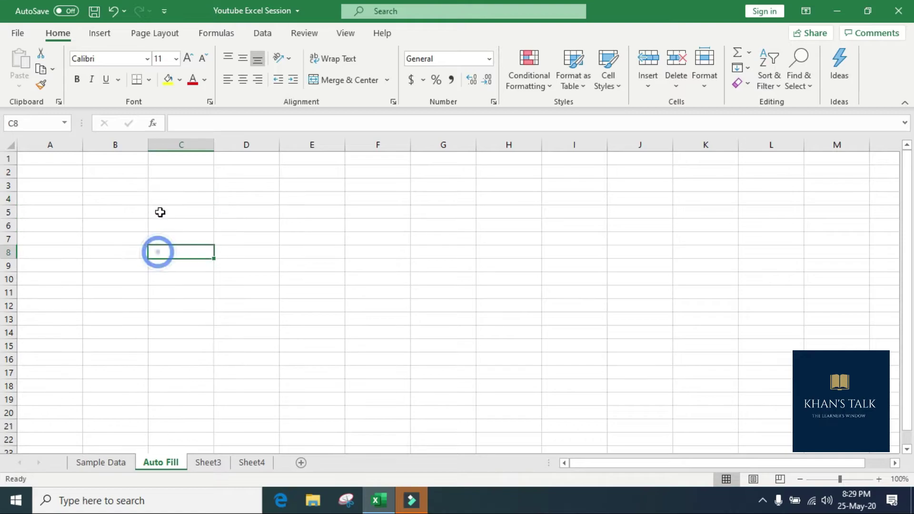
click(166, 201)
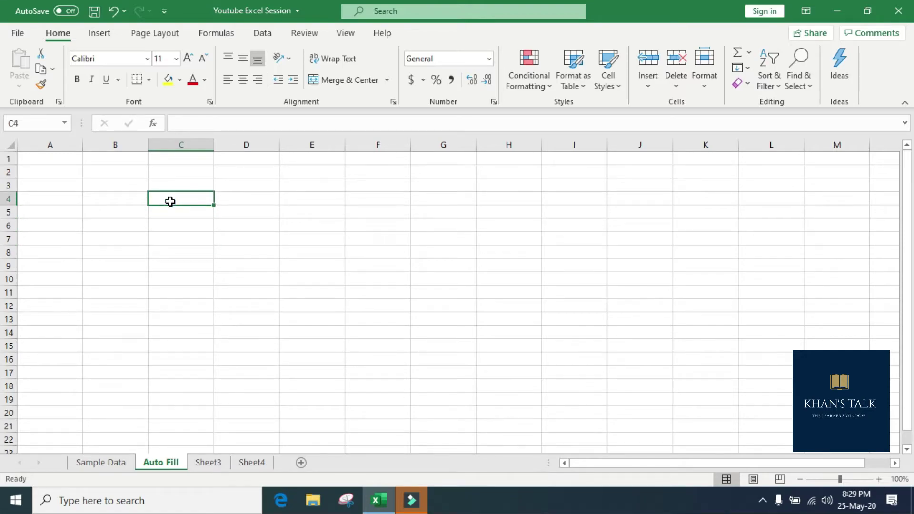
text(10)
key(Return)
text(20)
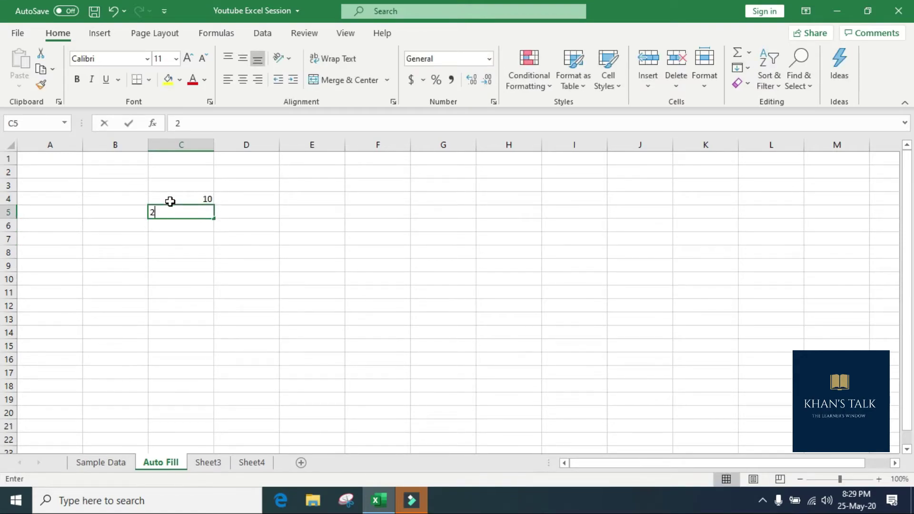
key(Return)
key(Up)
click(172, 200)
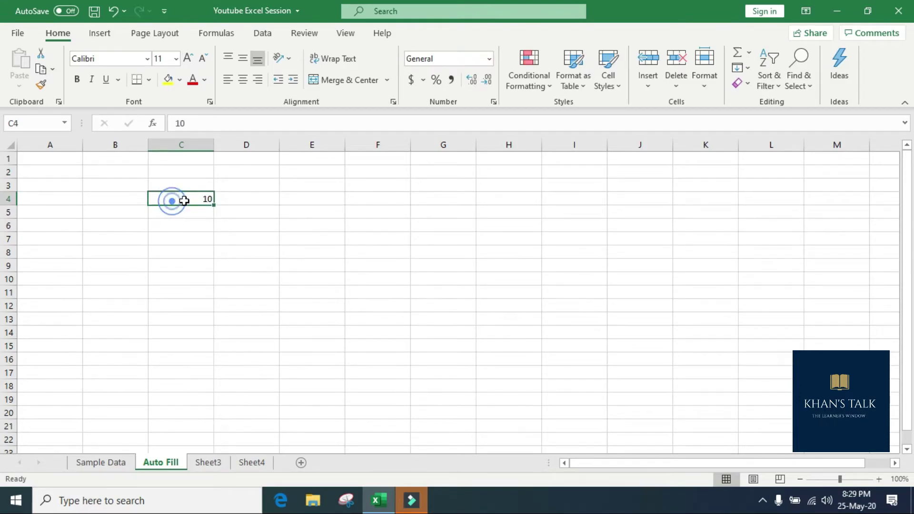
Copy 10 down to C16, then switch to Fill Series for 10 through 22.
click(216, 206)
drag(215, 206, 208, 362)
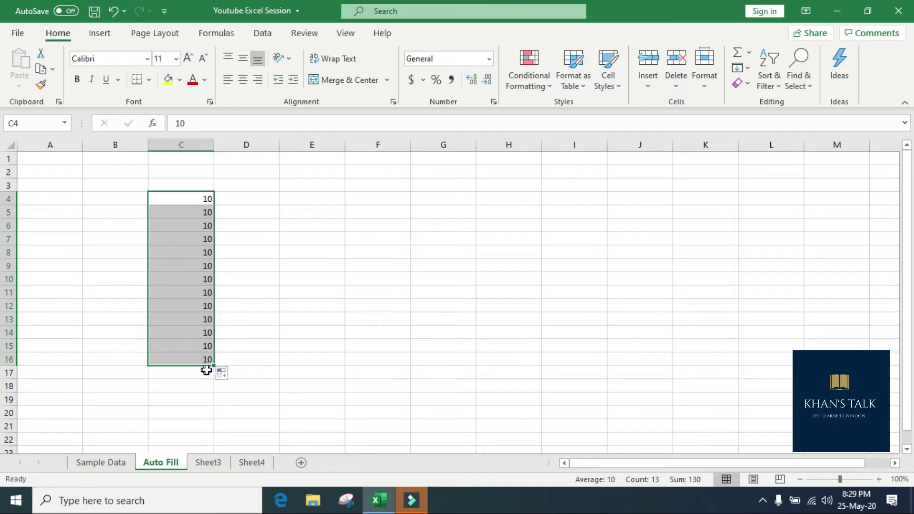
click(233, 377)
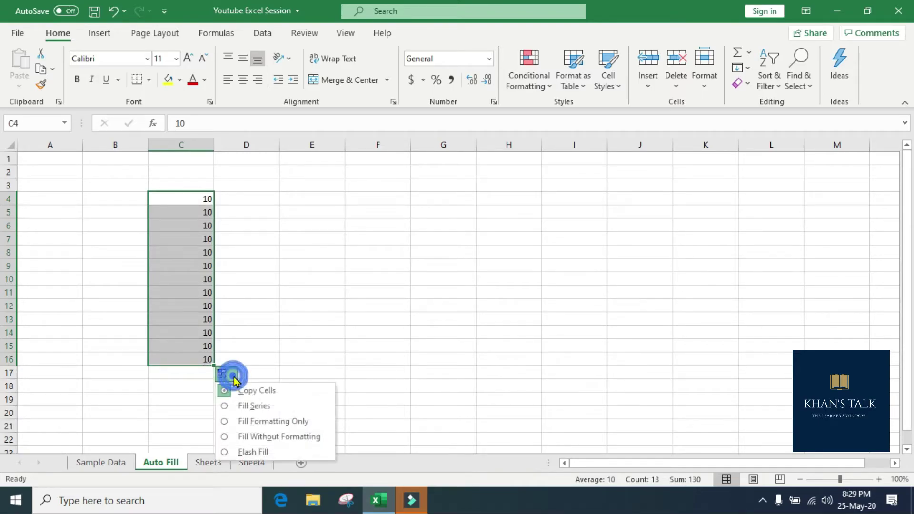
click(230, 408)
click(242, 198)
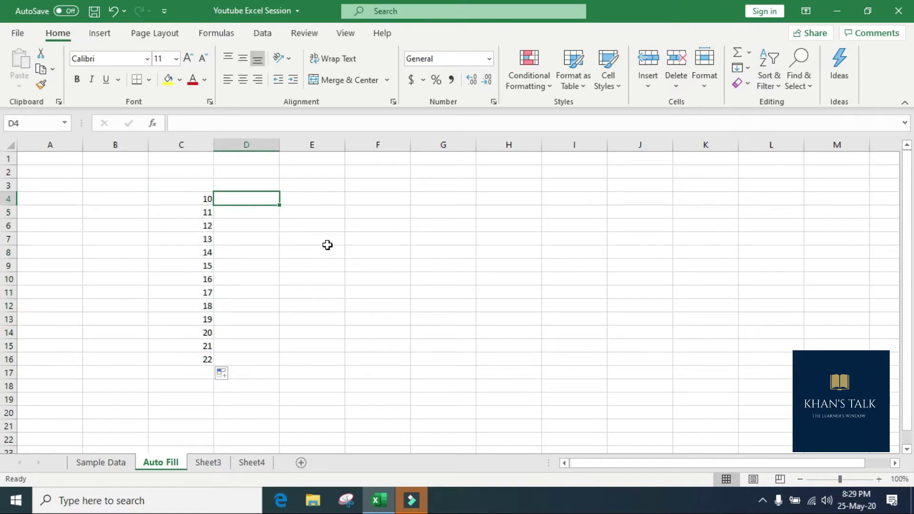
key(Up)
key(Left)
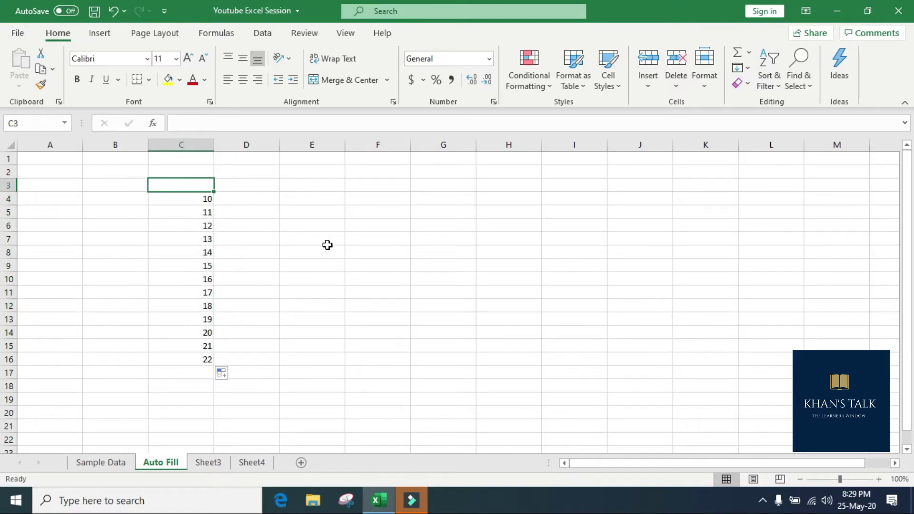
Enter the headings S. NO in C3 and EMP CODE in D3.
text(s.no)
key(Return)
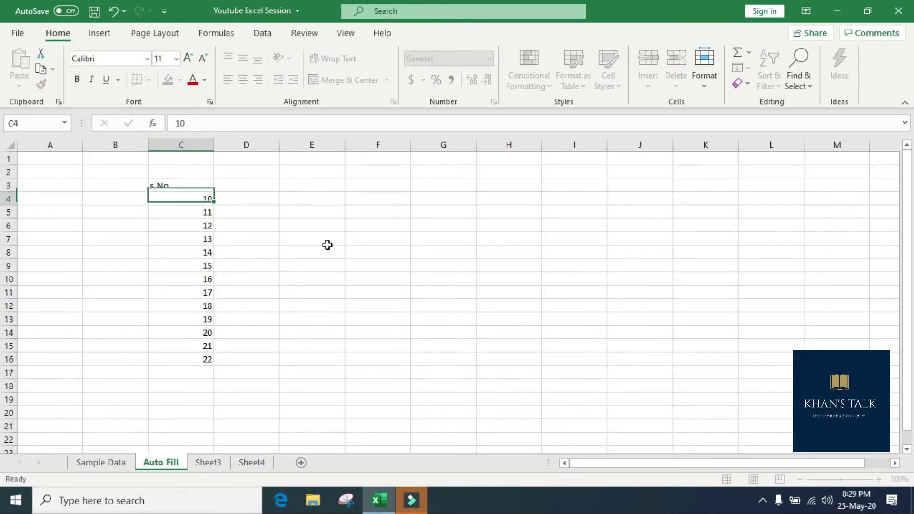
key(Up)
text(s)
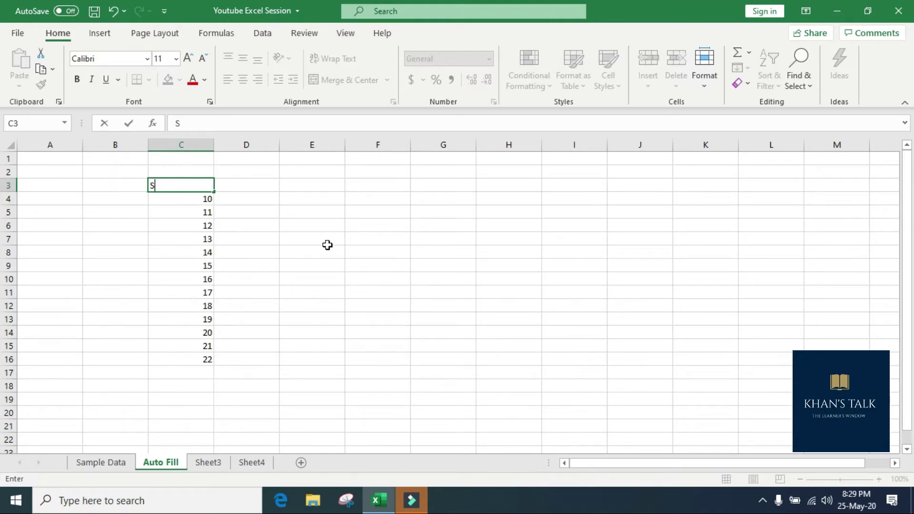
text(. NO)
key(Right)
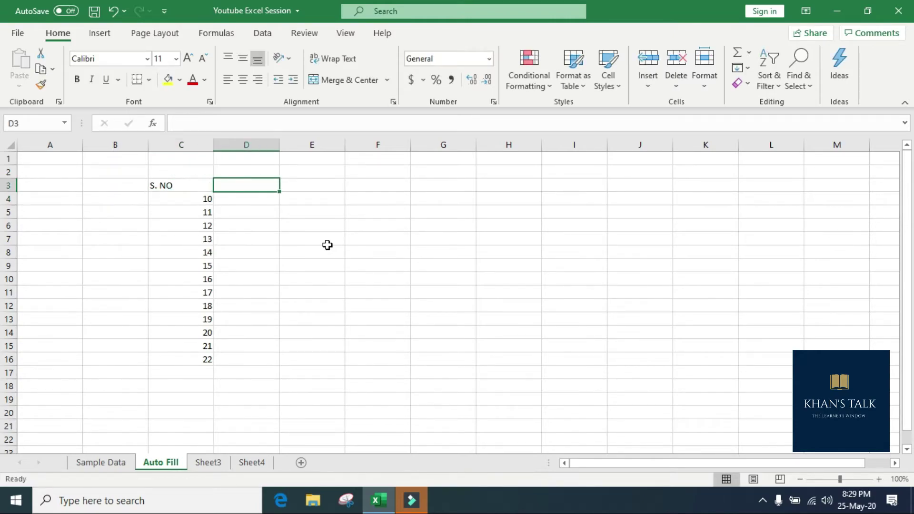
text(E)
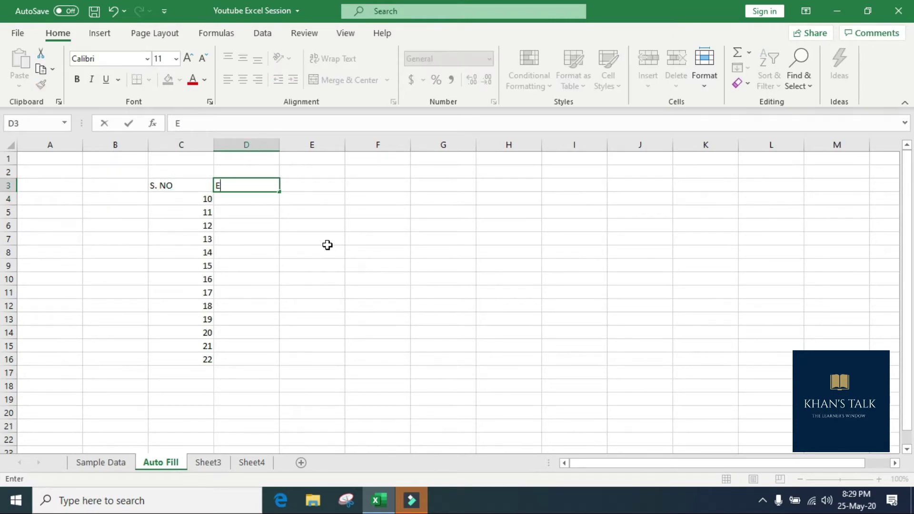
text(MP CODE)
key(Return)
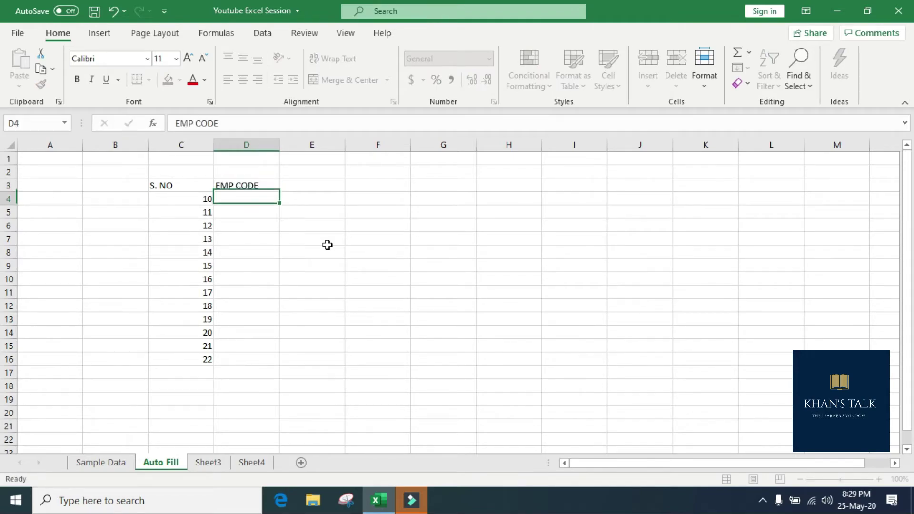
Enter XYZ1 in D4 and AutoFill employee codes XYZ2 through XYZ13 down to D16.
text(XY)
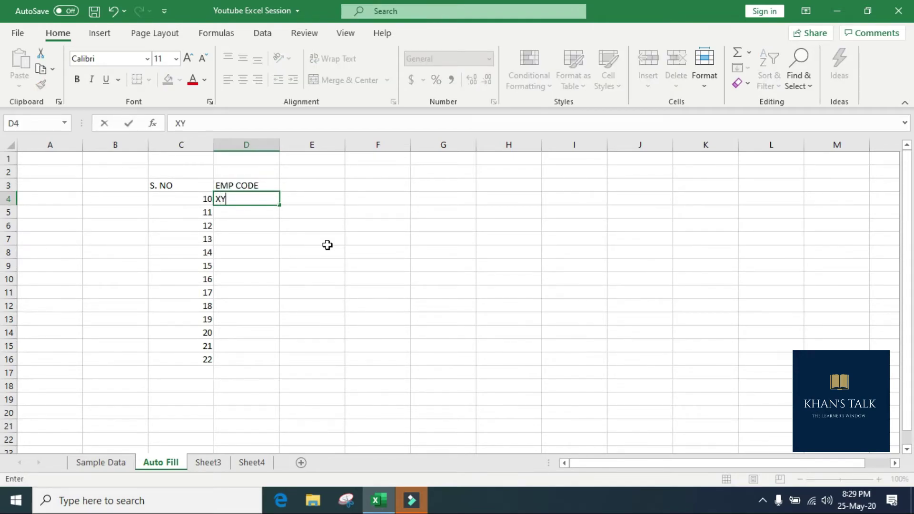
text(Z1)
key(Return)
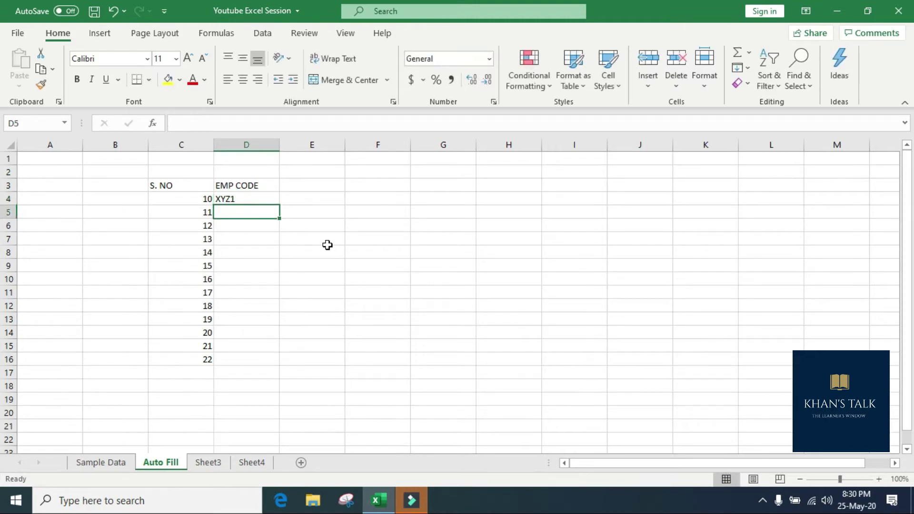
click(232, 198)
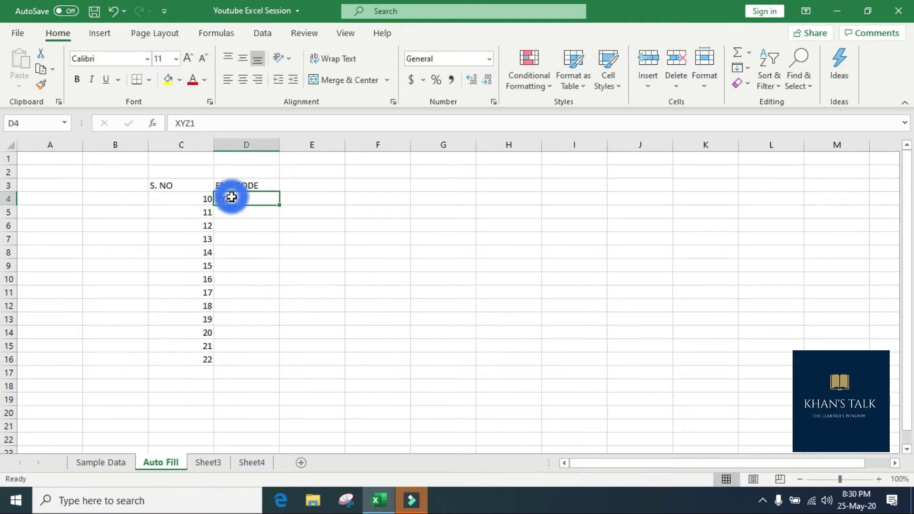
double_click(283, 206)
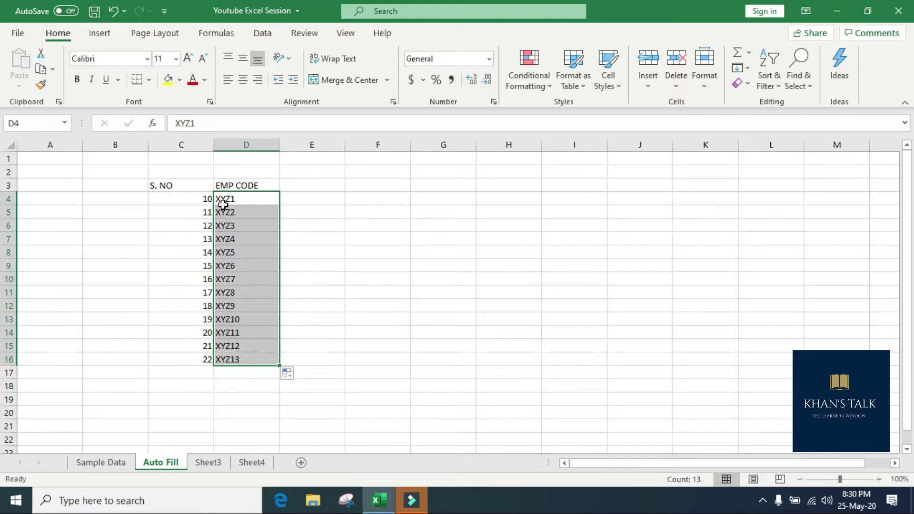
drag(194, 200, 229, 255)
click(195, 200)
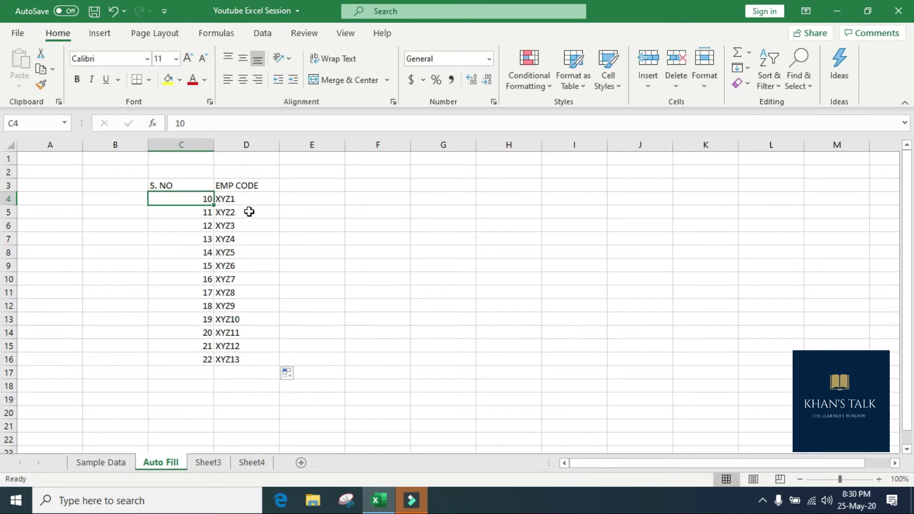
click(259, 200)
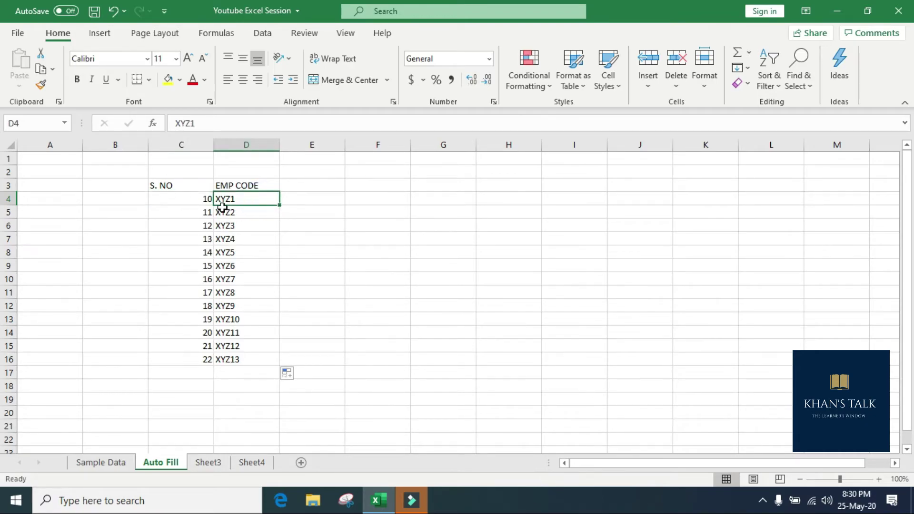
double_click(282, 206)
Enter 25/5/2020 in E4 and AutoFill daily dates down to 06-06-20 in E16.
click(299, 201)
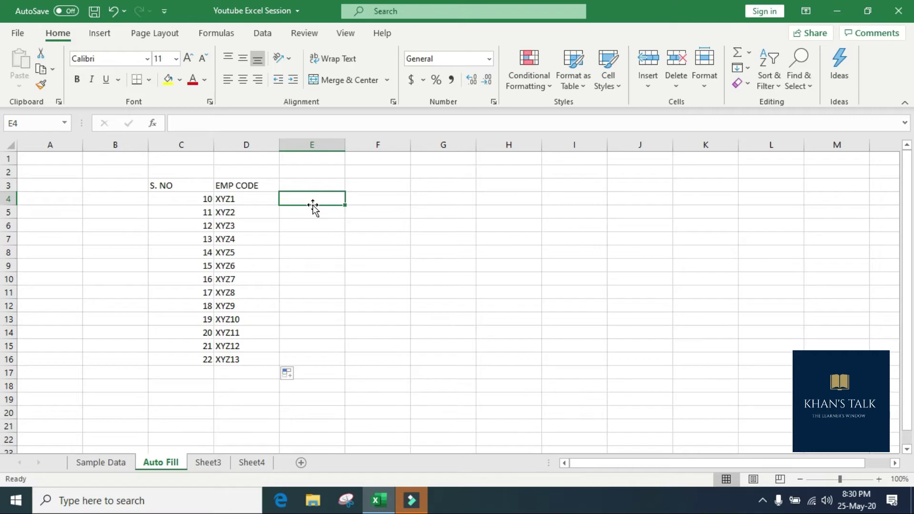
text(25/5/2)
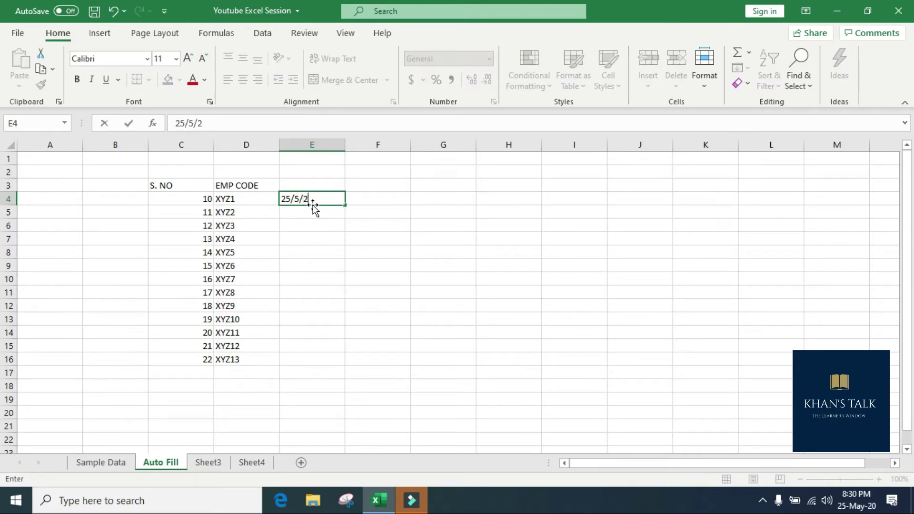
text(020)
key(Return)
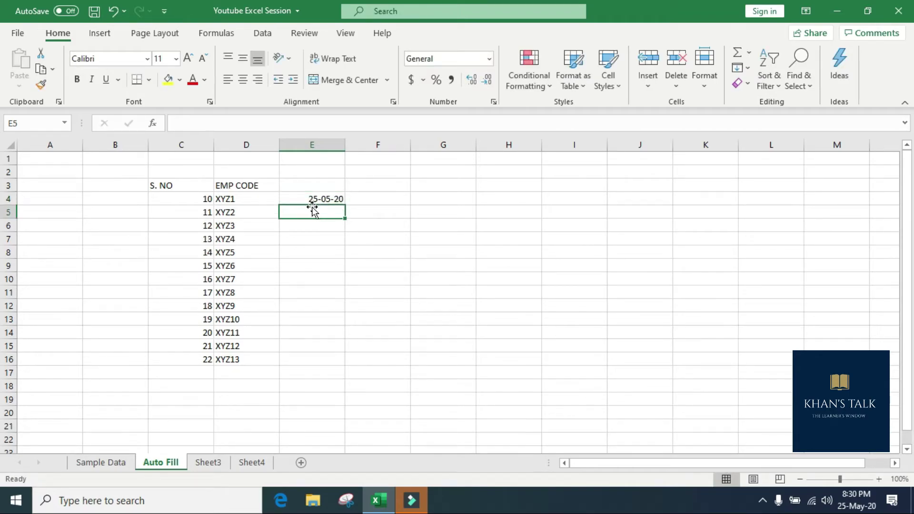
click(312, 199)
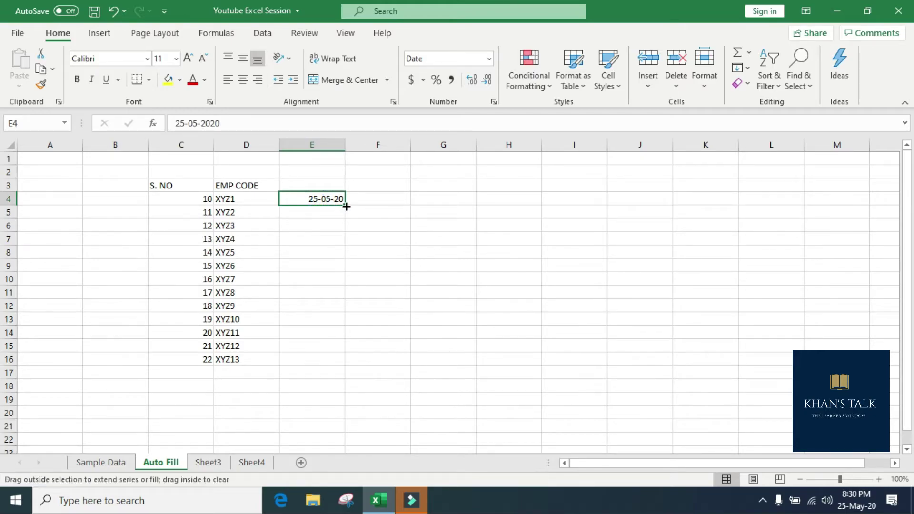
double_click(345, 207)
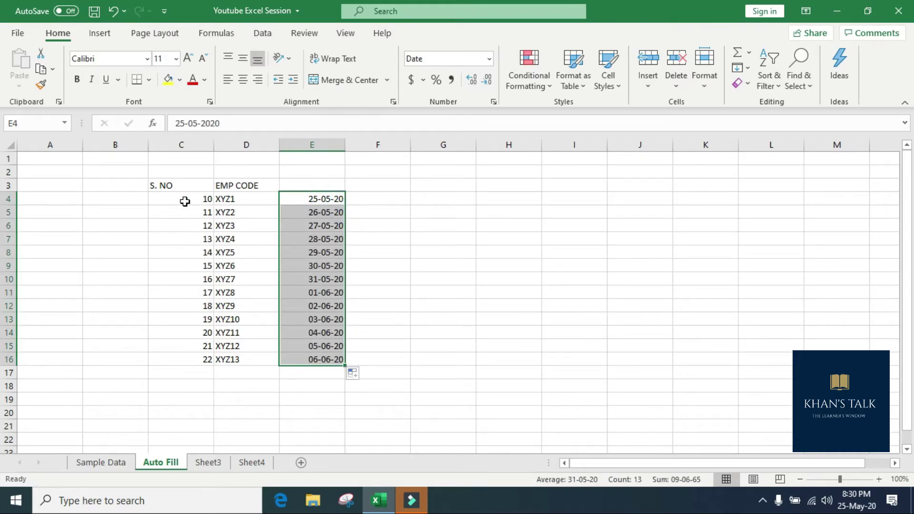
click(135, 204)
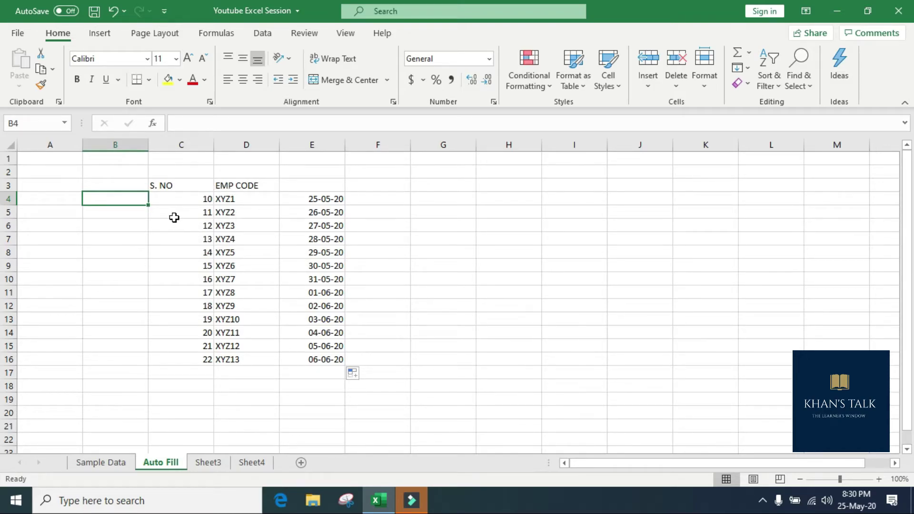
Enter 10 in B4 and AutoFill it down column B to row 16.
text(10)
key(Return)
text(2)
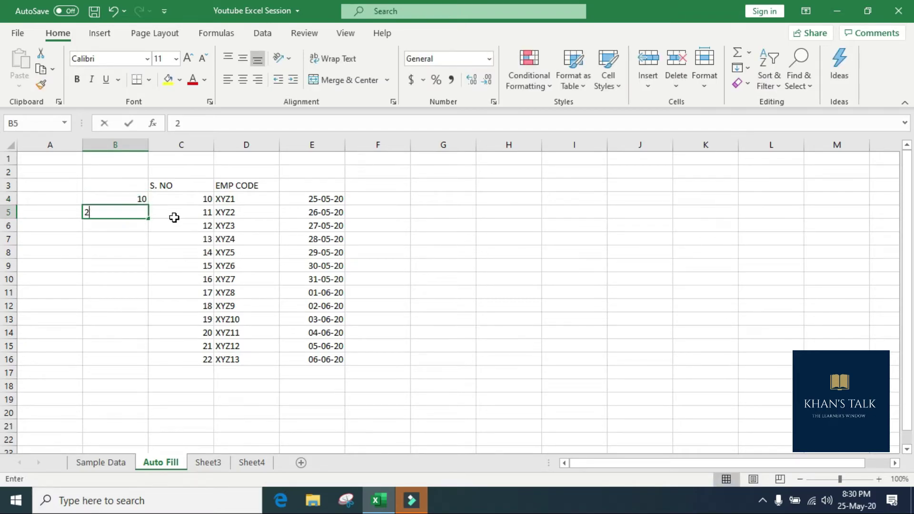
key(Escape)
key(Up)
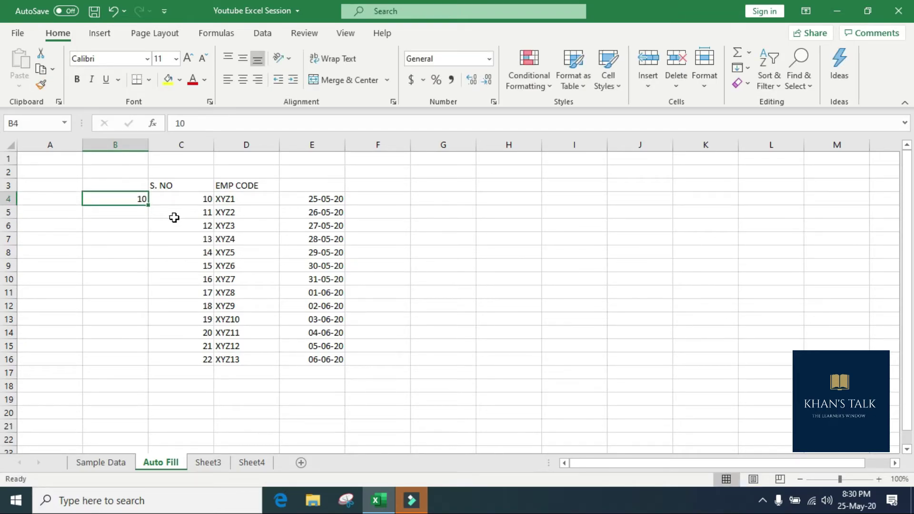
double_click(149, 209)
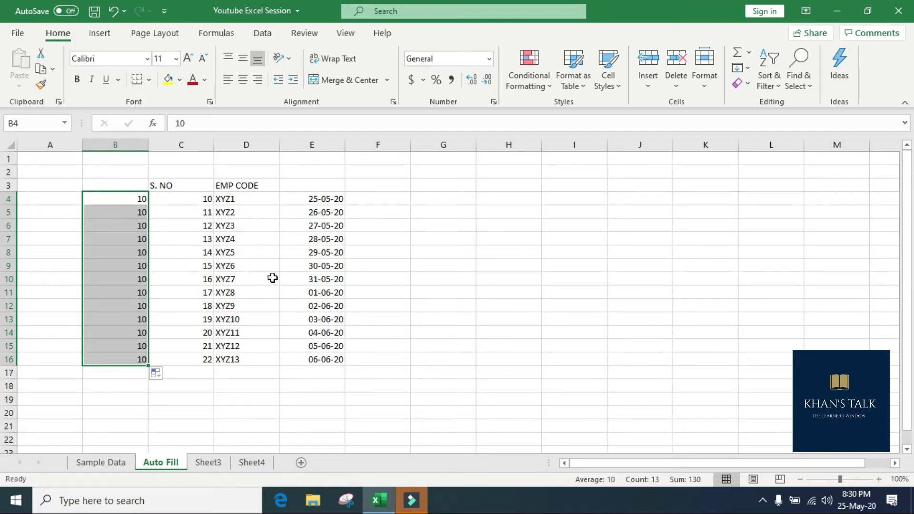
click(131, 202)
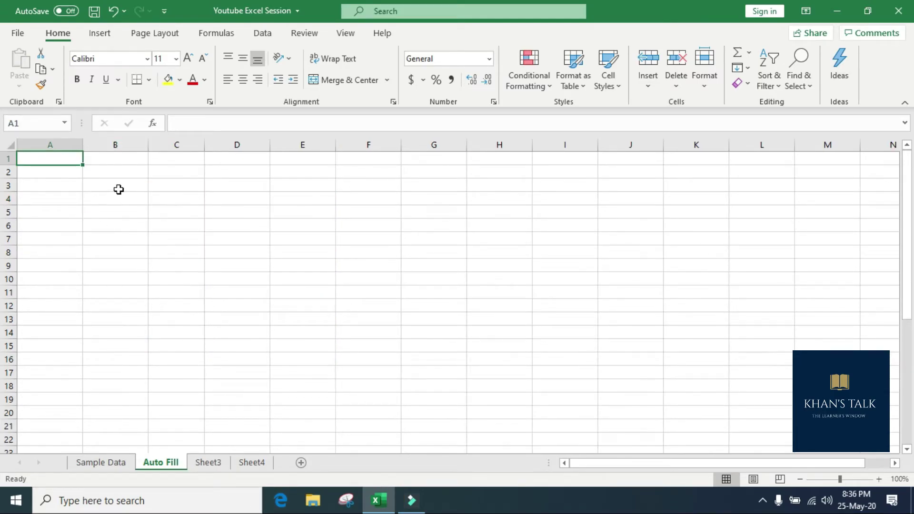
Enter 10 in B3 and copy it down through B15 with Fill Down.
click(118, 190)
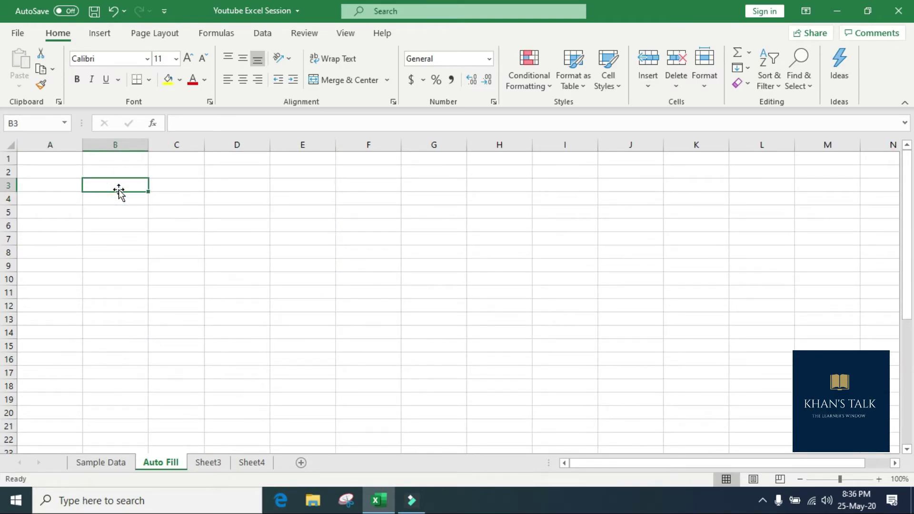
text(10)
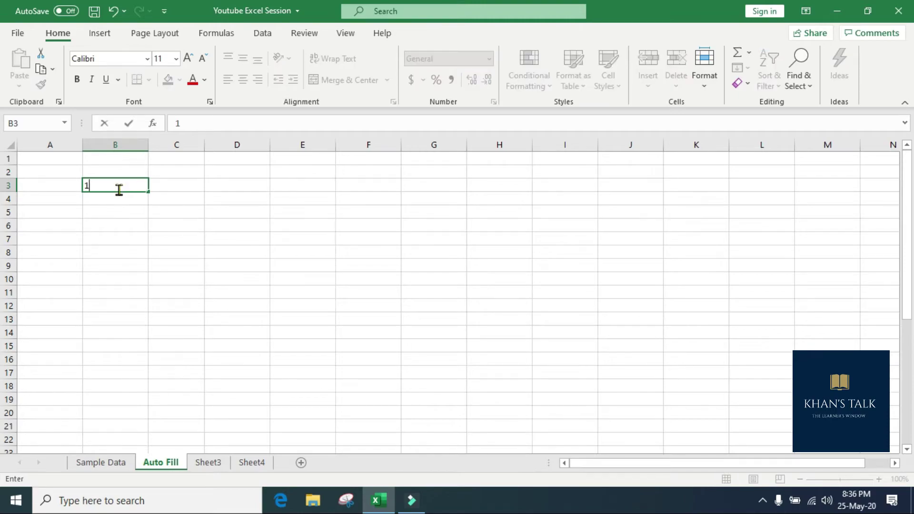
key(Return)
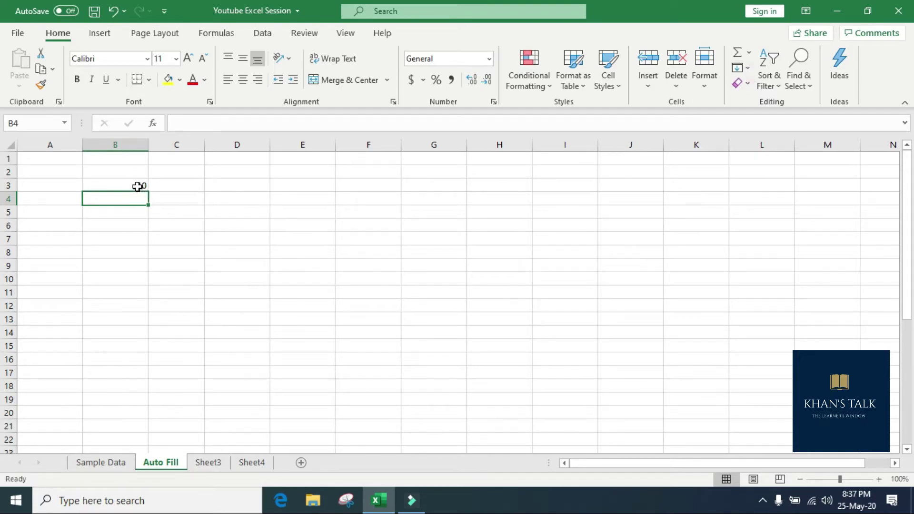
drag(139, 186, 128, 343)
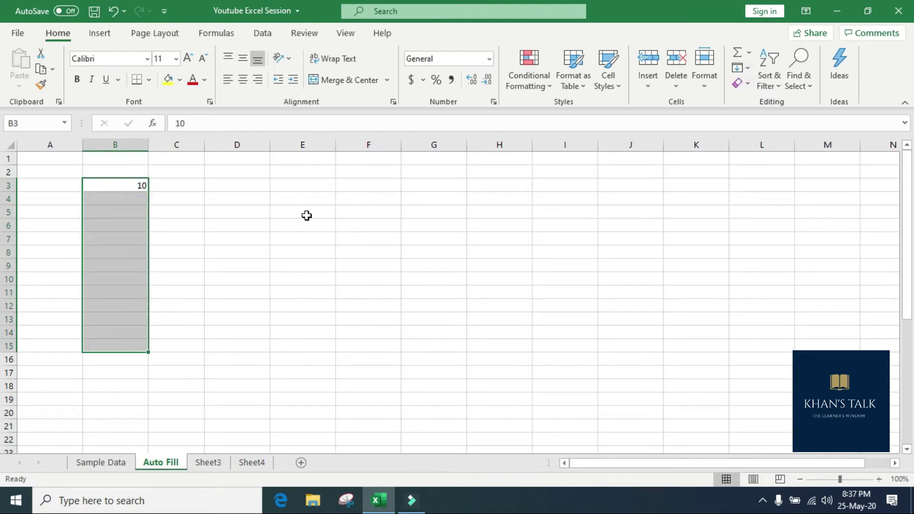
click(749, 72)
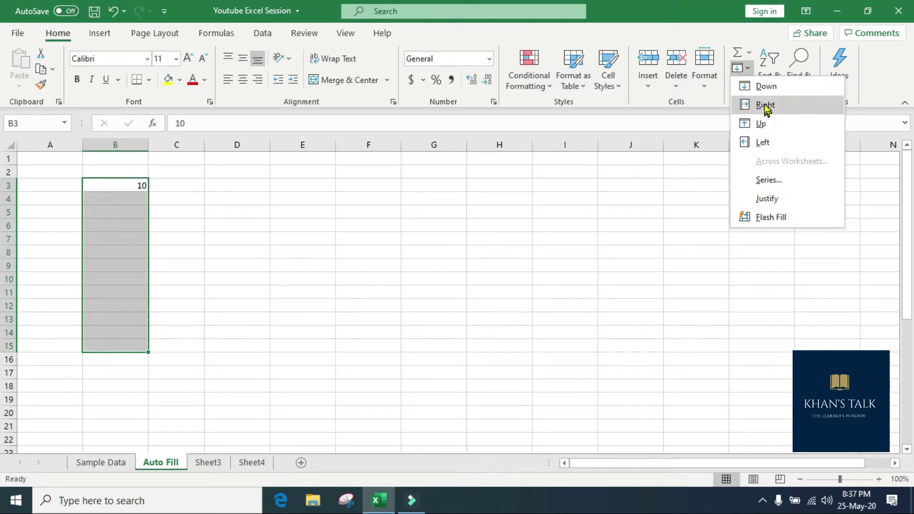
click(765, 91)
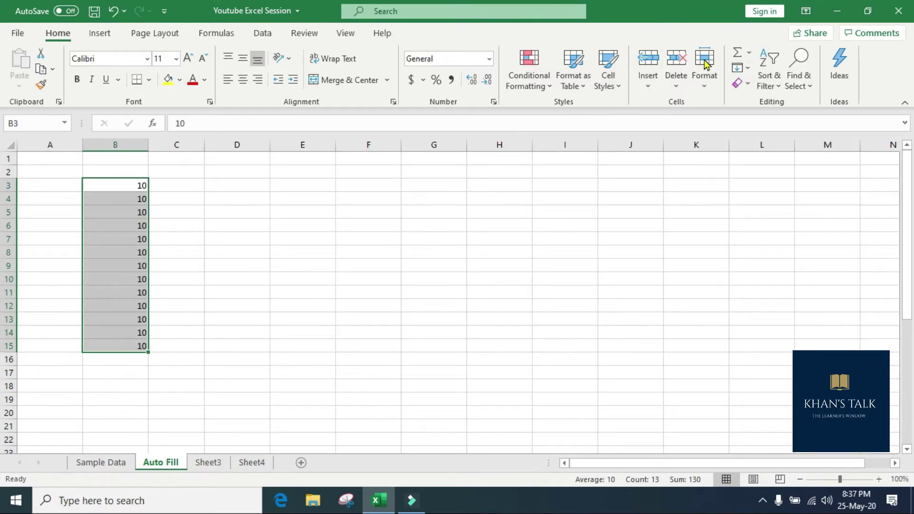
Try Fill Right on B3:B15, then undo it to restore the 10s.
click(747, 68)
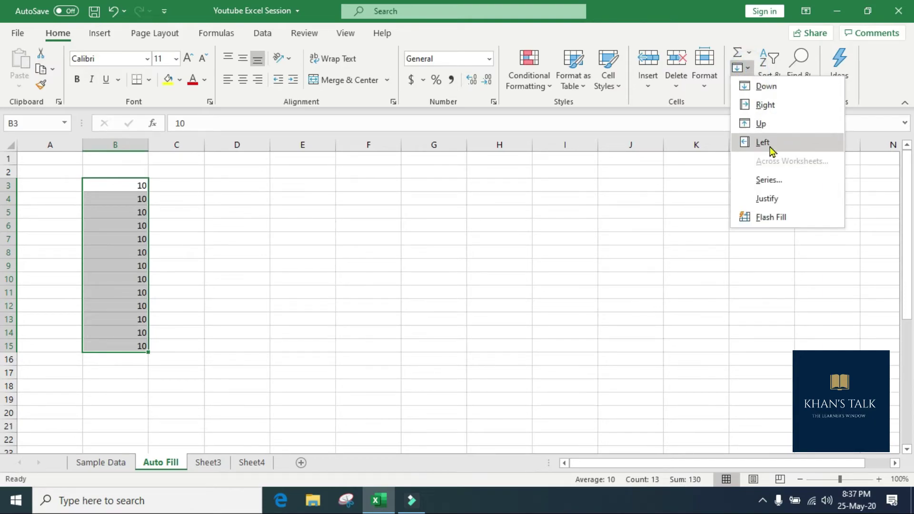
click(788, 113)
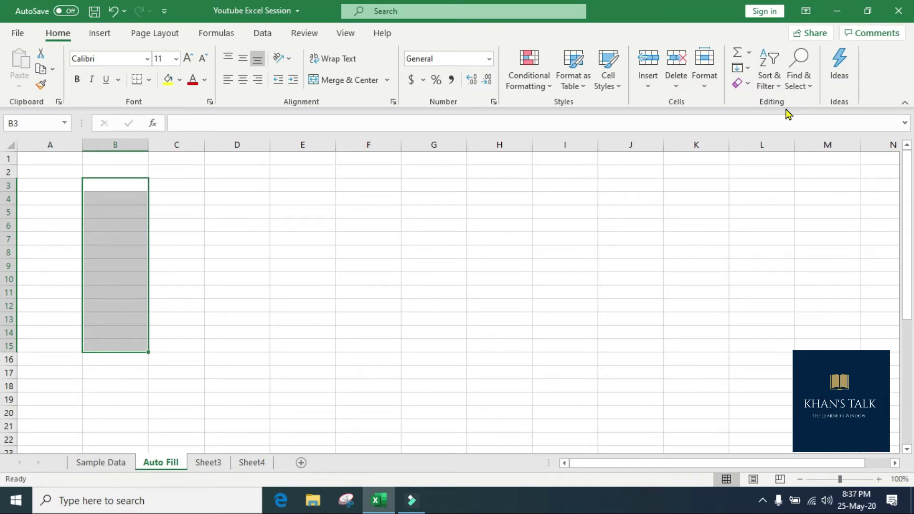
key(ctrl+z)
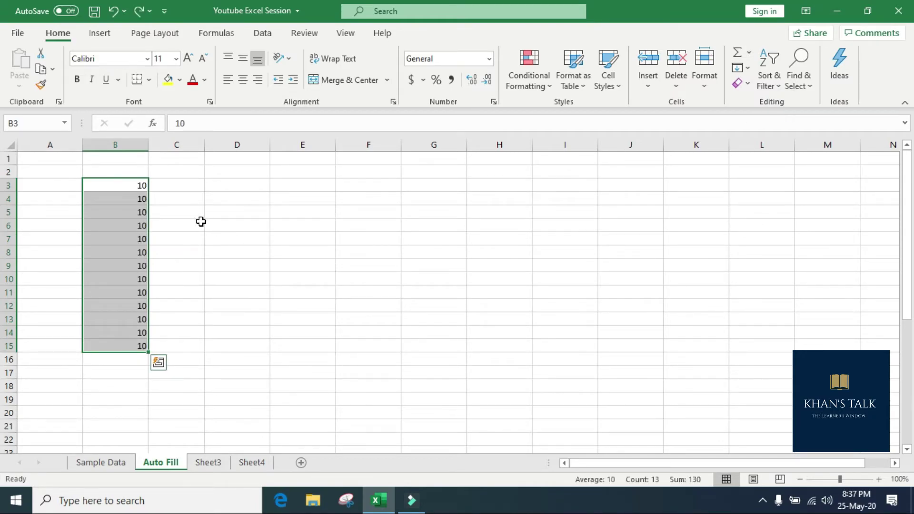
Copy 10 across row 3 from B3 to F3 with Fill Right.
click(134, 188)
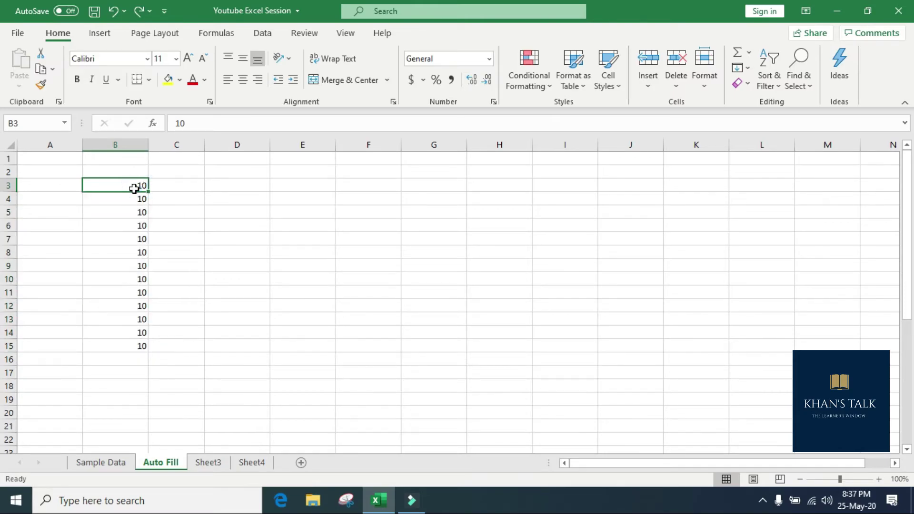
drag(163, 186, 394, 182)
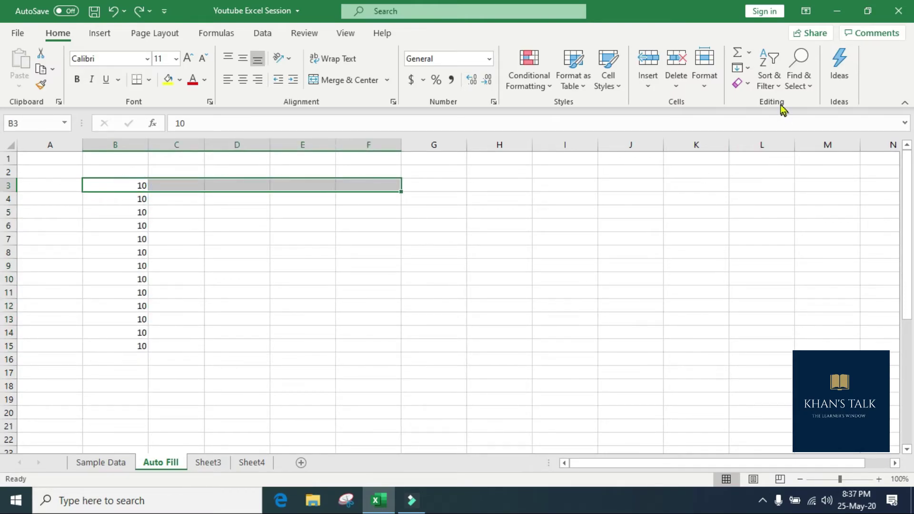
click(741, 68)
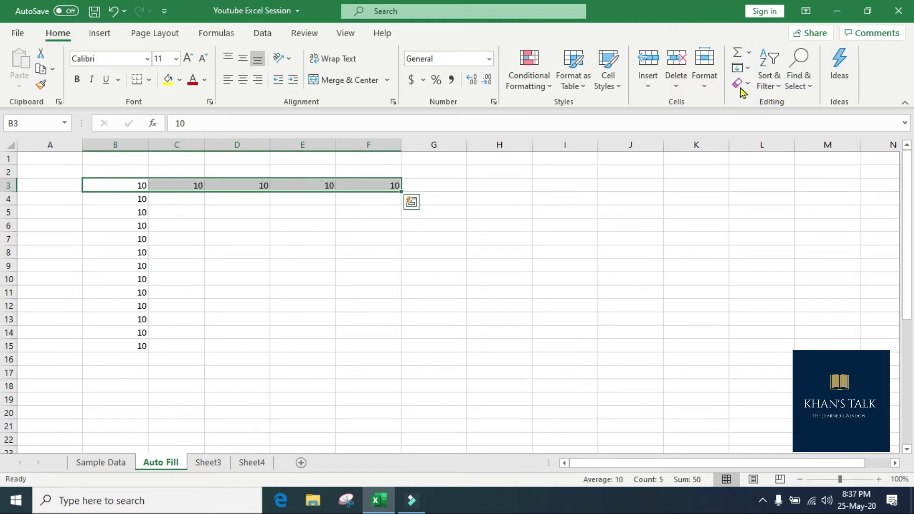
click(749, 69)
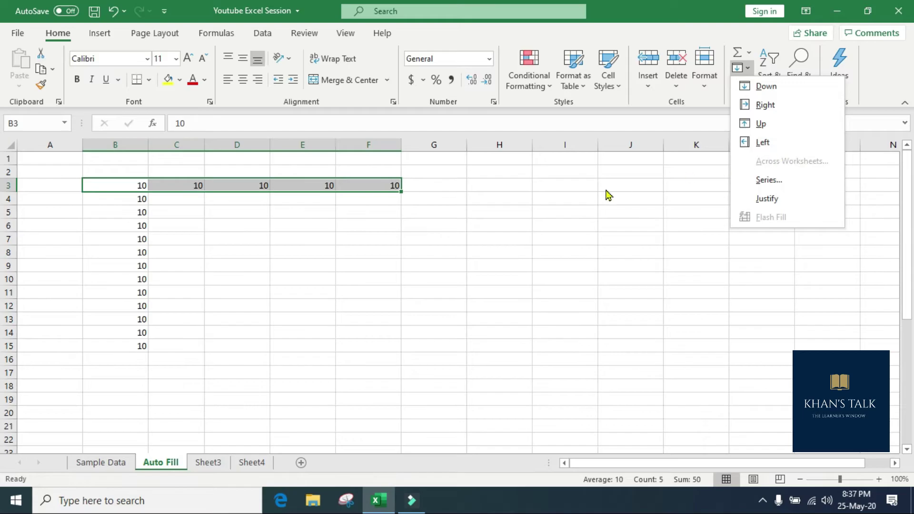
click(136, 196)
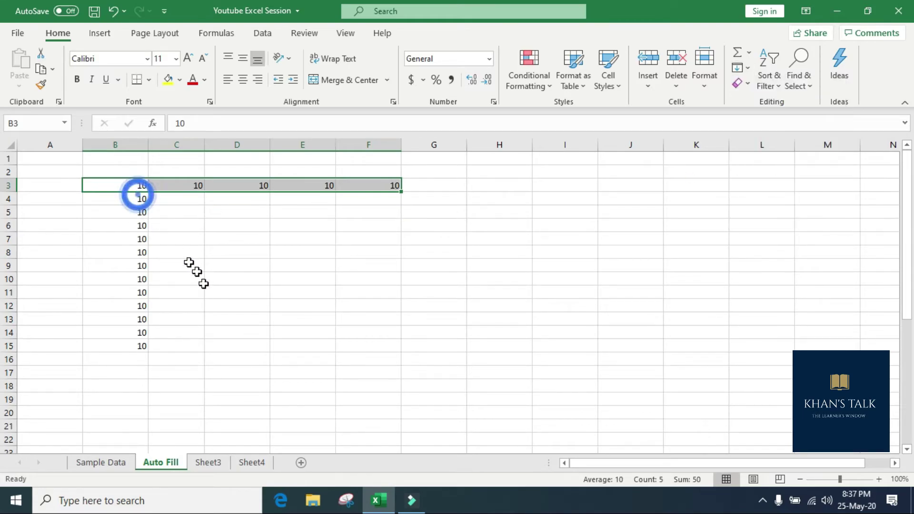
Clear the 10s from B4:B15 and return to B3.
click(130, 200)
drag(148, 370, 176, 380)
key(Delete)
key(Up)
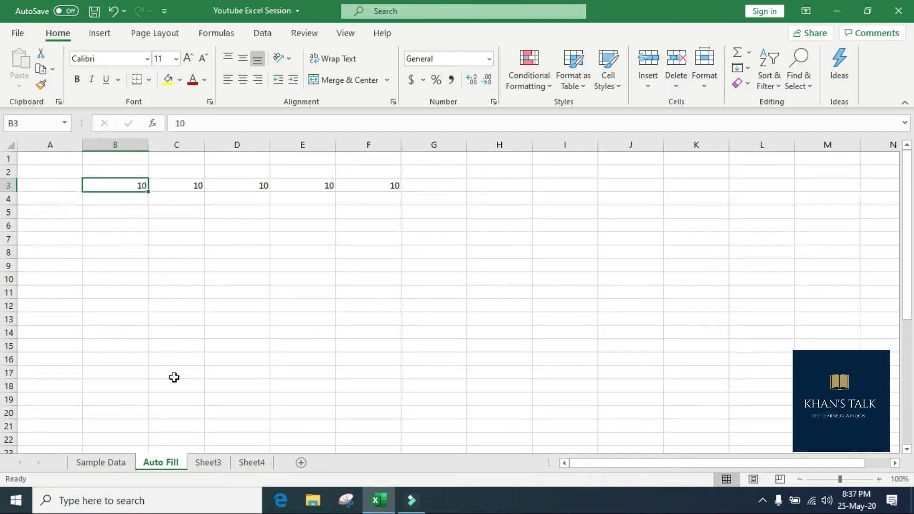
key(shift+Down)
key(shift+Down)
key(shift+Down)
key(shift+Down)
key(shift+Down)
key(shift+Down)
key(shift+Down)
key(shift+Down)
key(shift+Down)
key(shift+Down)
key(shift+Down)
key(shift+Down)
key(shift+Down)
key(shift+Down)
key(shift+Down)
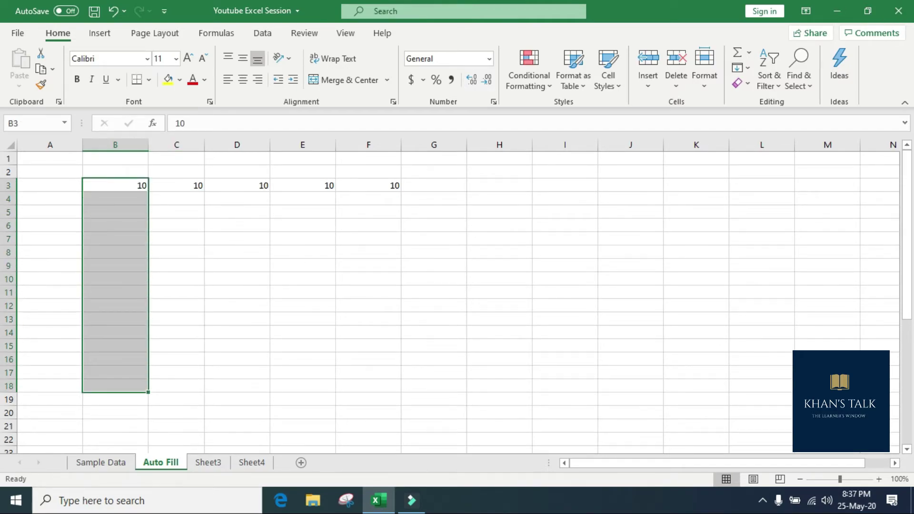
click(749, 68)
click(784, 176)
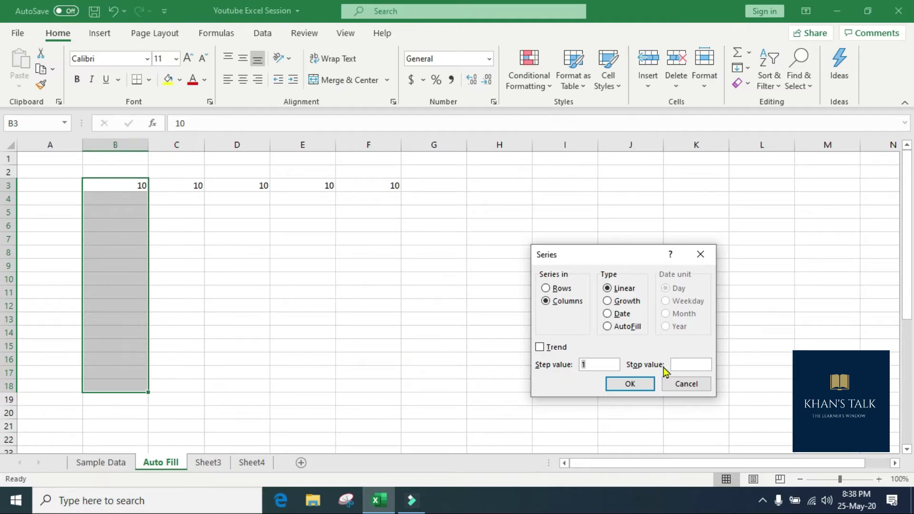
click(551, 302)
click(629, 385)
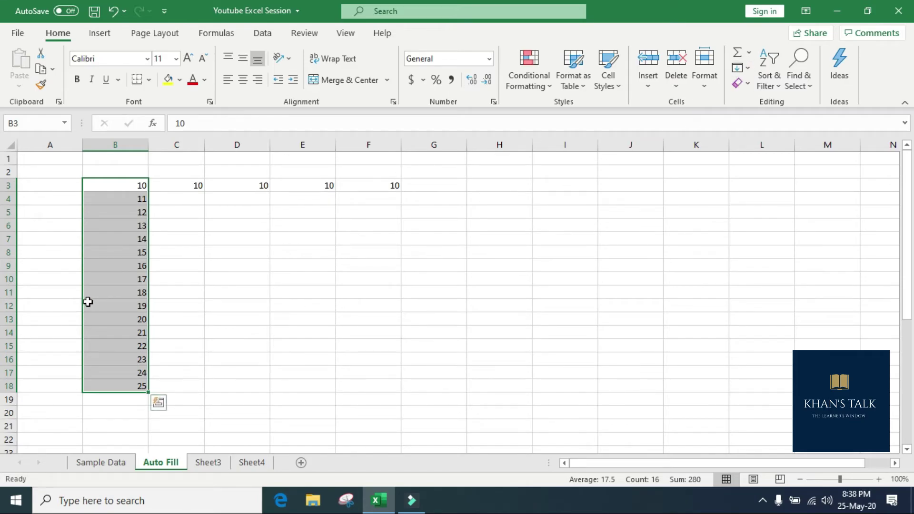
key(Down)
key(ctrl+shift+Down)
Clear the old values and apply a Growth series to B3:B15 with step 1.
key(Delete)
key(Up)
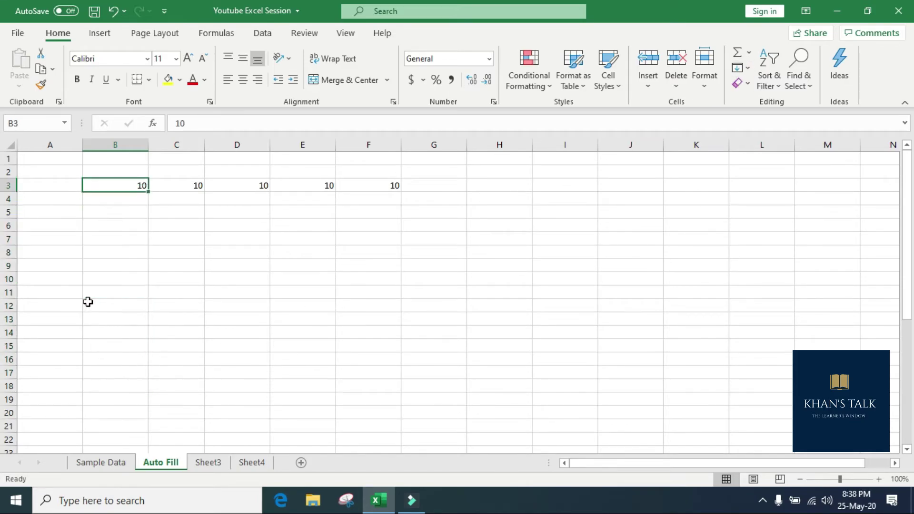
key(shift+Down)
key(shift+Down)
key(shift+Down)
key(shift+Down)
key(shift+Down)
key(shift+Down)
key(shift+Down)
key(shift+Down)
key(shift+Down)
key(shift+Down)
key(shift+Down)
key(shift+Down)
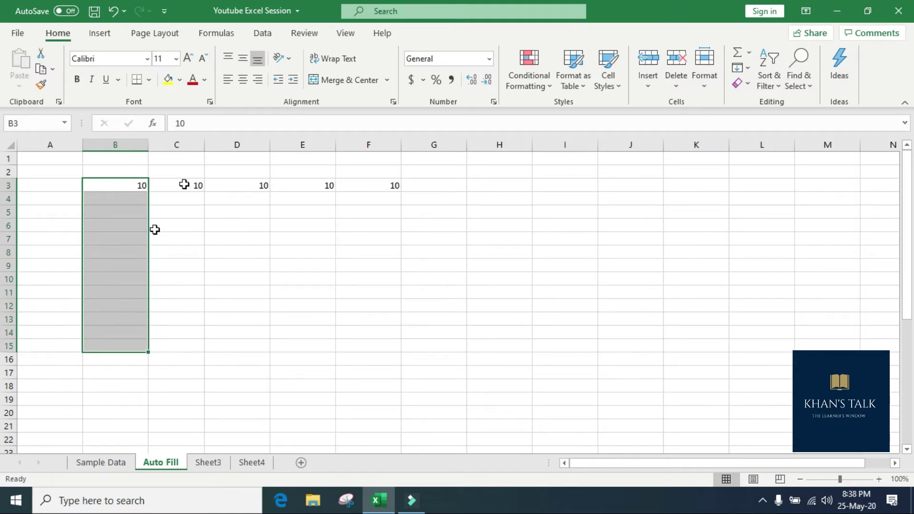
click(745, 70)
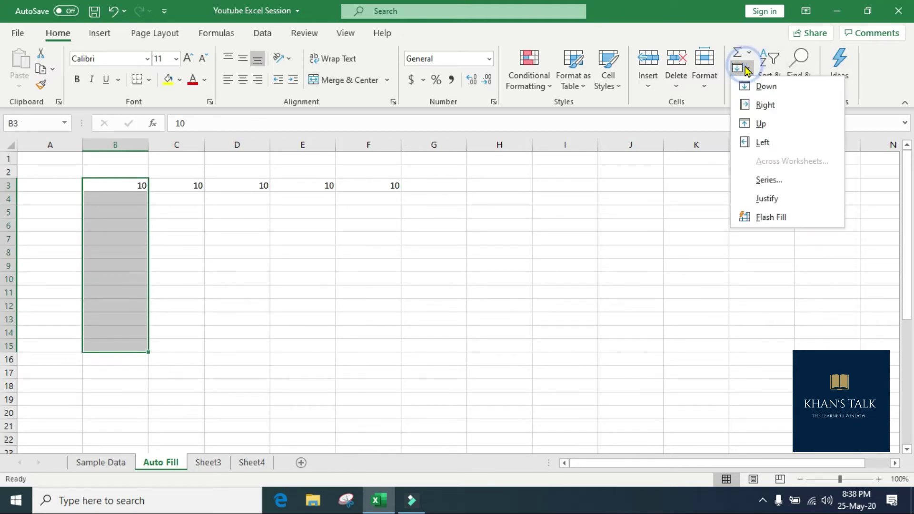
click(768, 181)
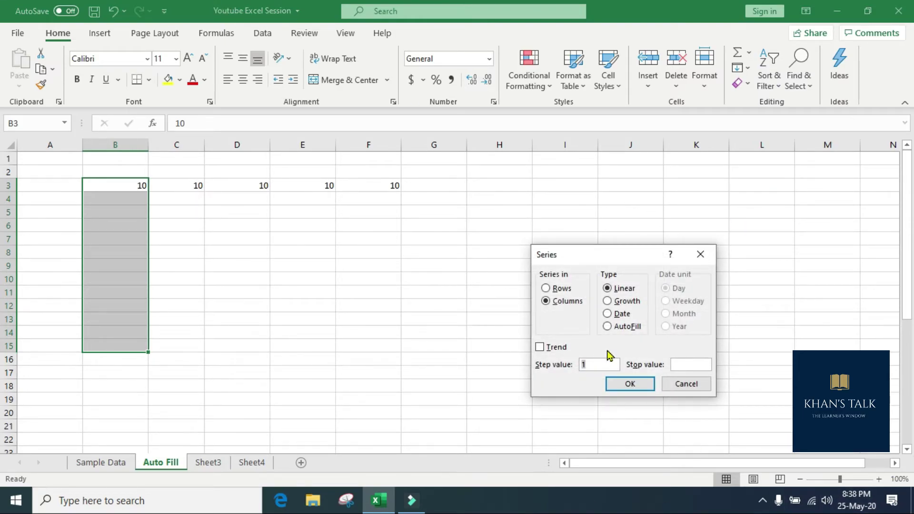
click(612, 302)
click(602, 364)
click(623, 384)
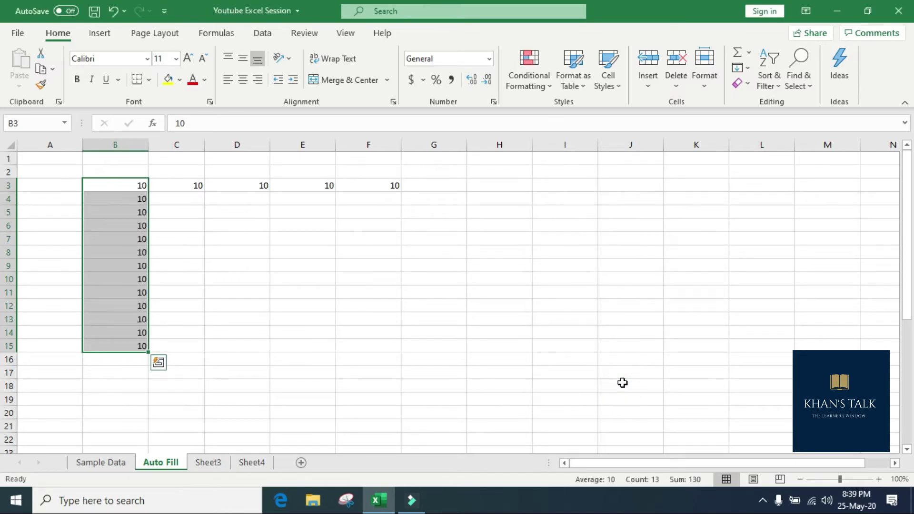
Reapply the Growth series with step value 10, reaching 1E+13 in B15.
click(752, 70)
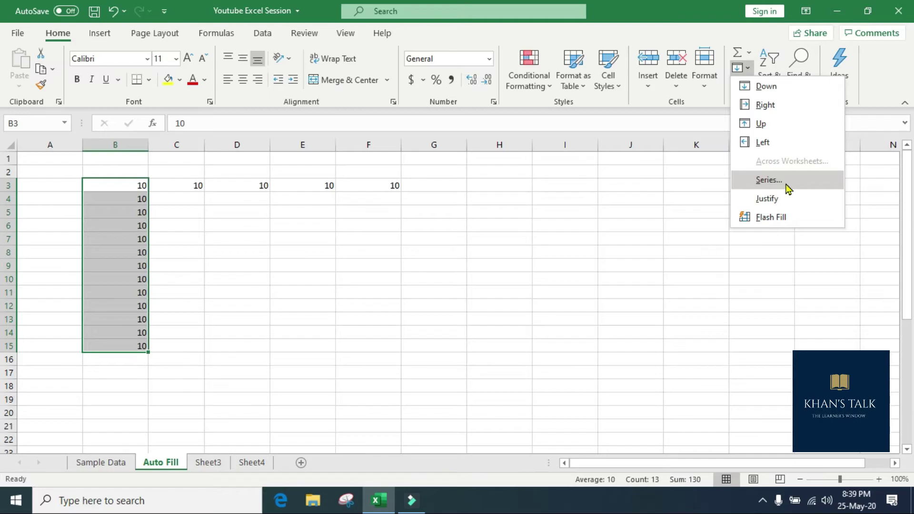
click(788, 189)
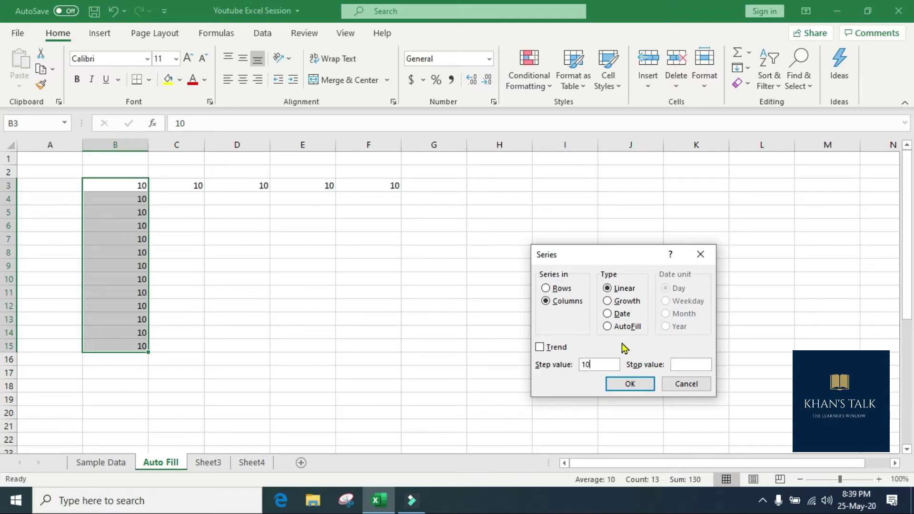
click(635, 303)
click(638, 386)
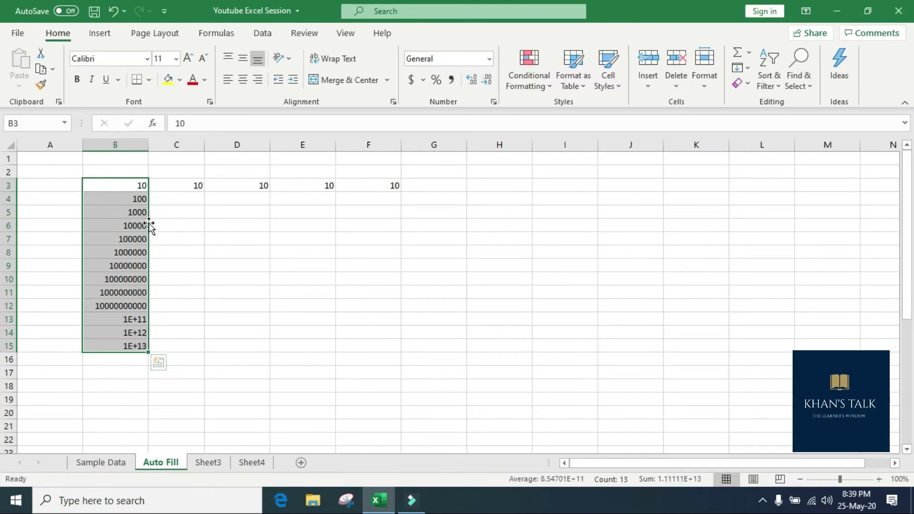
double_click(148, 147)
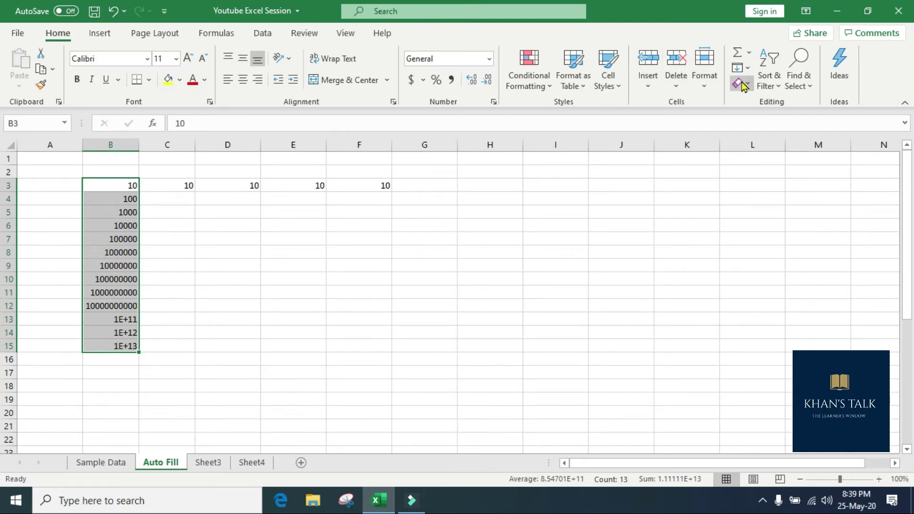
click(746, 67)
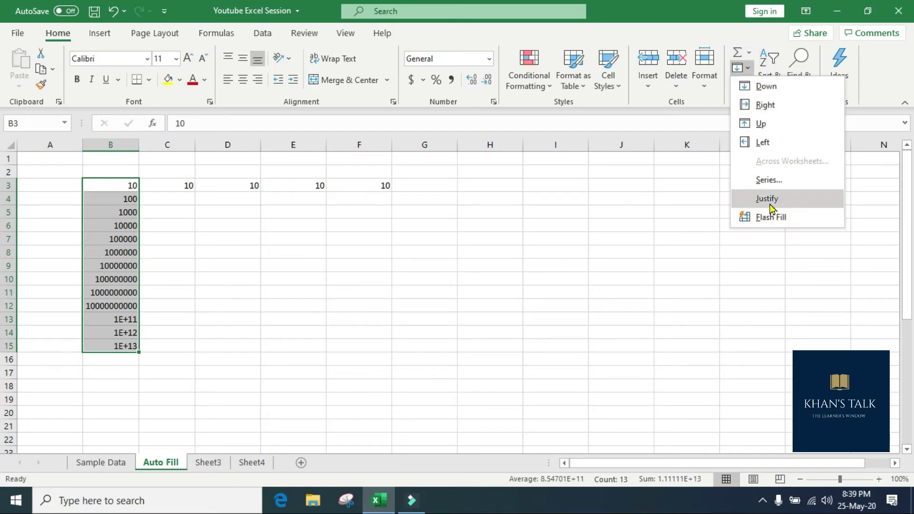
click(771, 181)
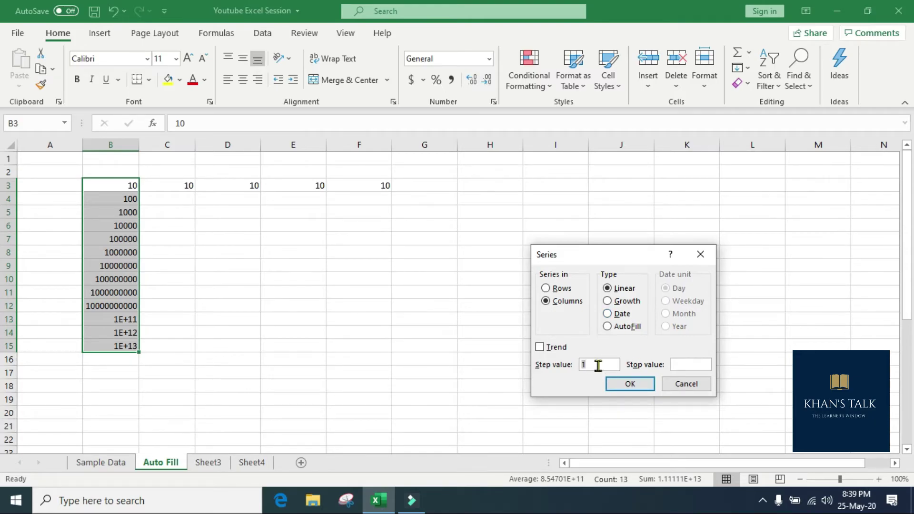
click(548, 350)
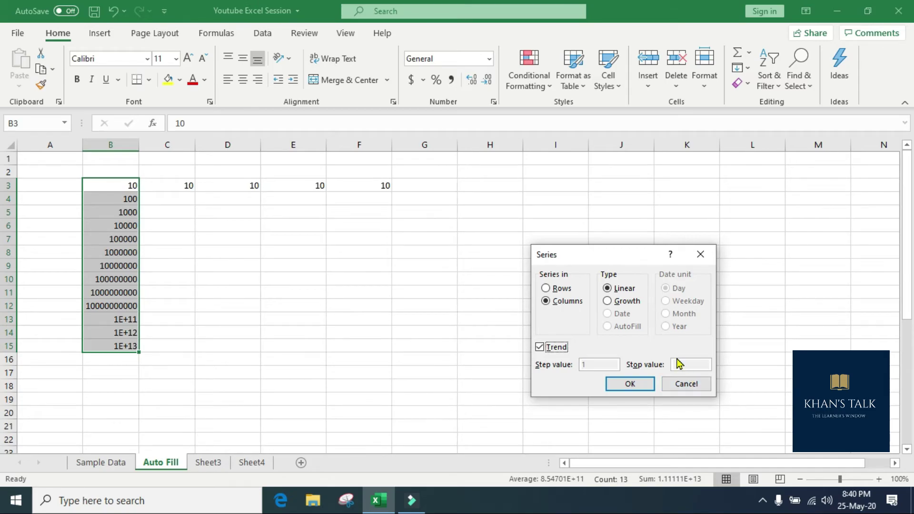
click(686, 384)
click(750, 69)
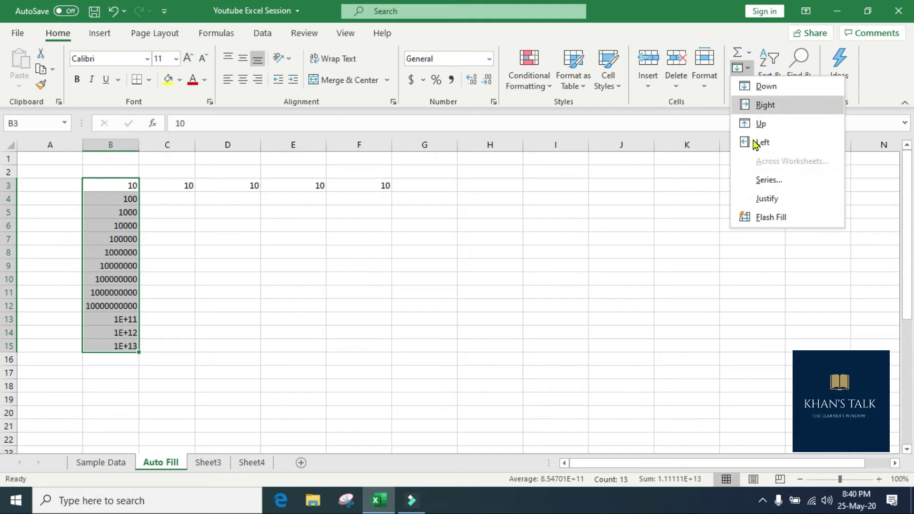
click(100, 306)
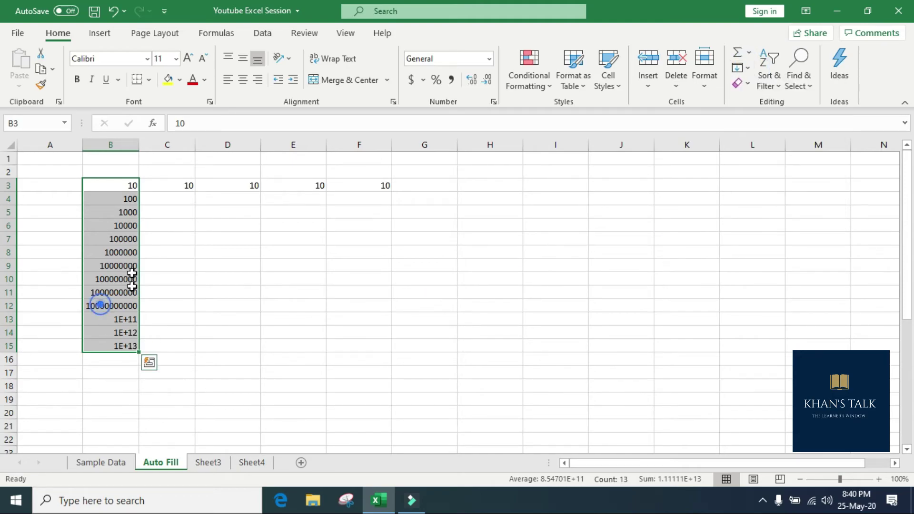
Clear every value on the sheet and move to cell B4.
click(14, 148)
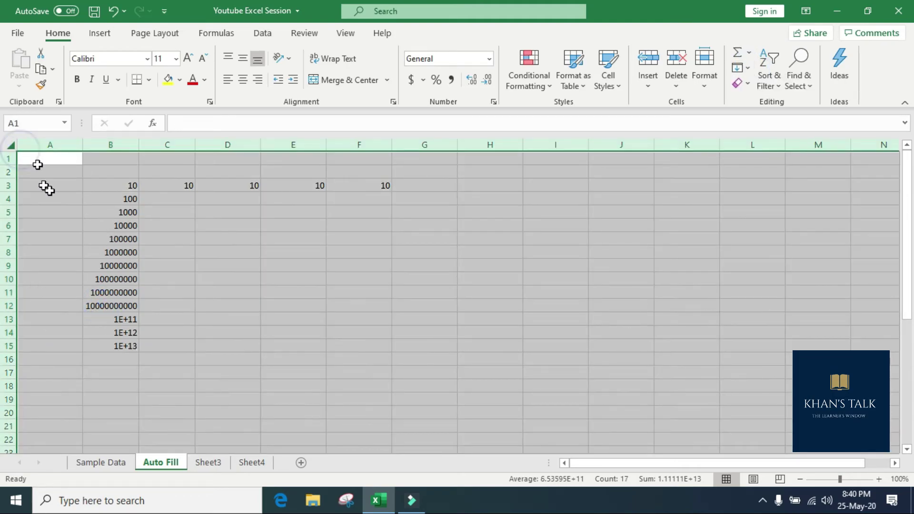
key(Delete)
key(Right)
key(Right)
key(Down)
key(Down)
key(Down)
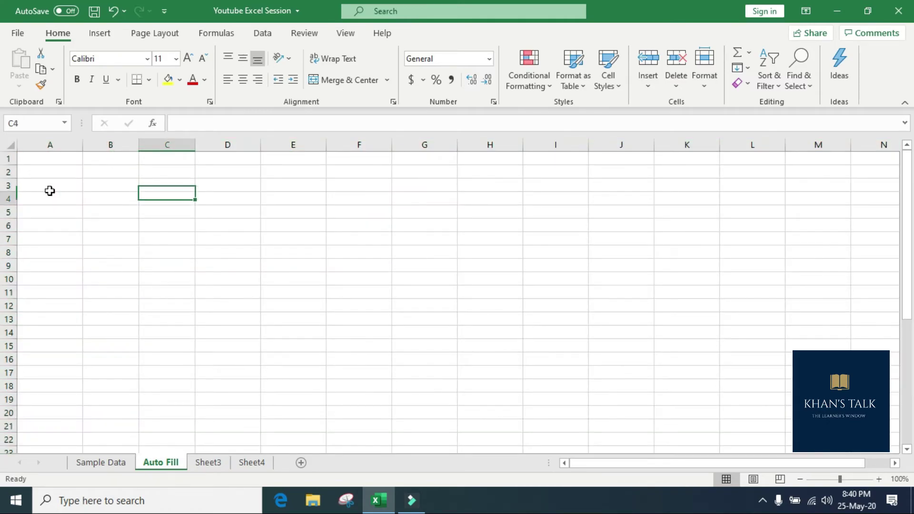
key(Left)
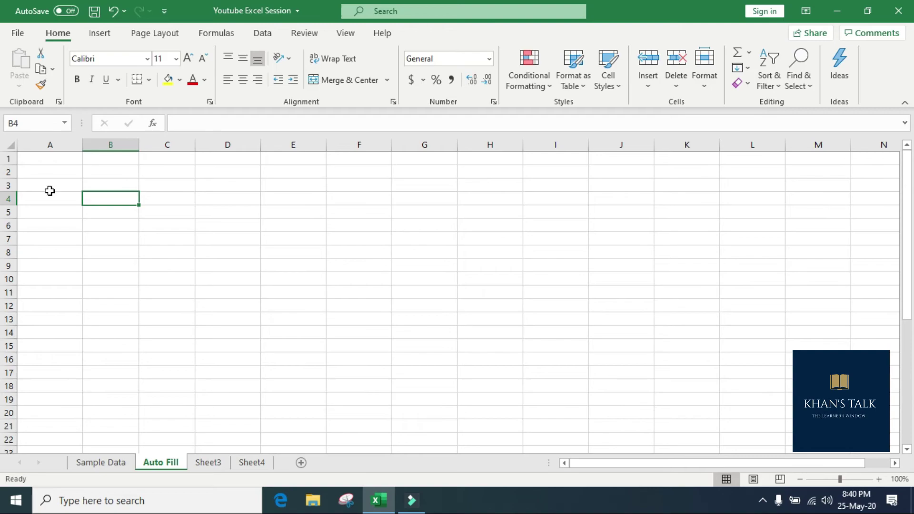
Enter the person's first name in B4 and surname in B5, then select B4:B6.
text(p)
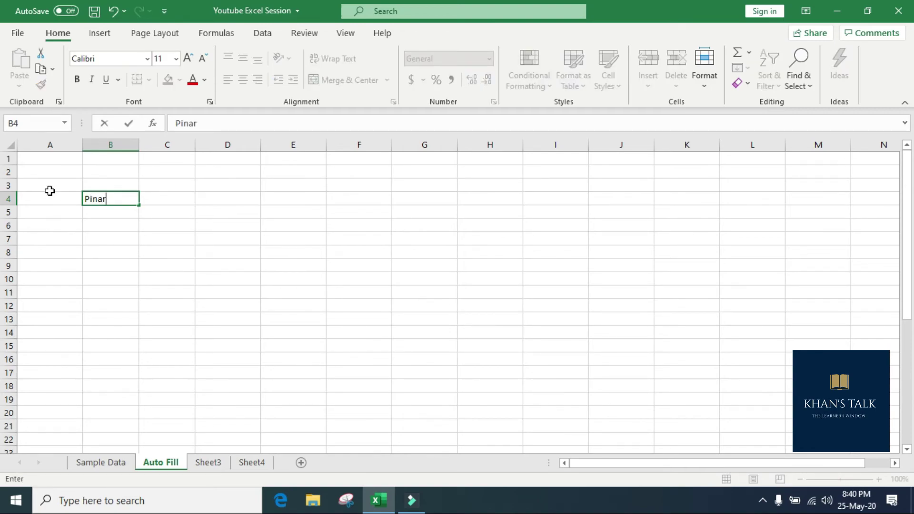
key(Return)
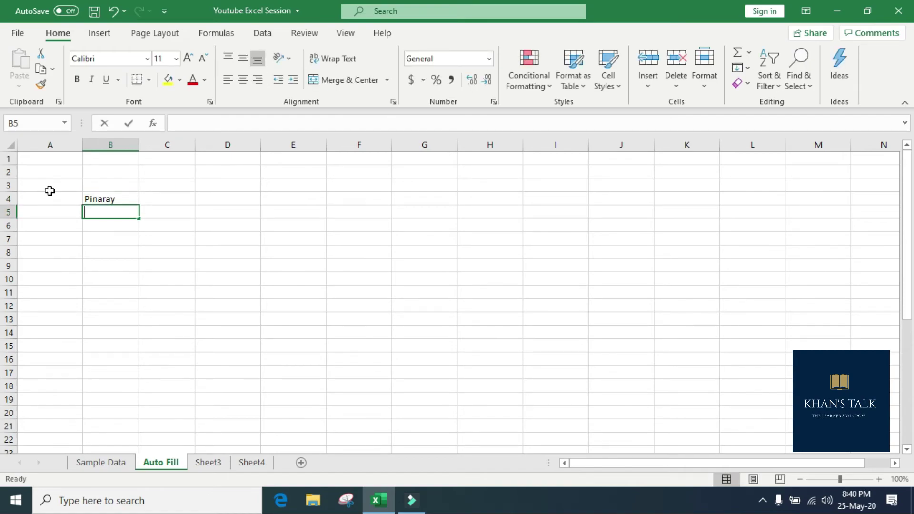
text(Vijayan)
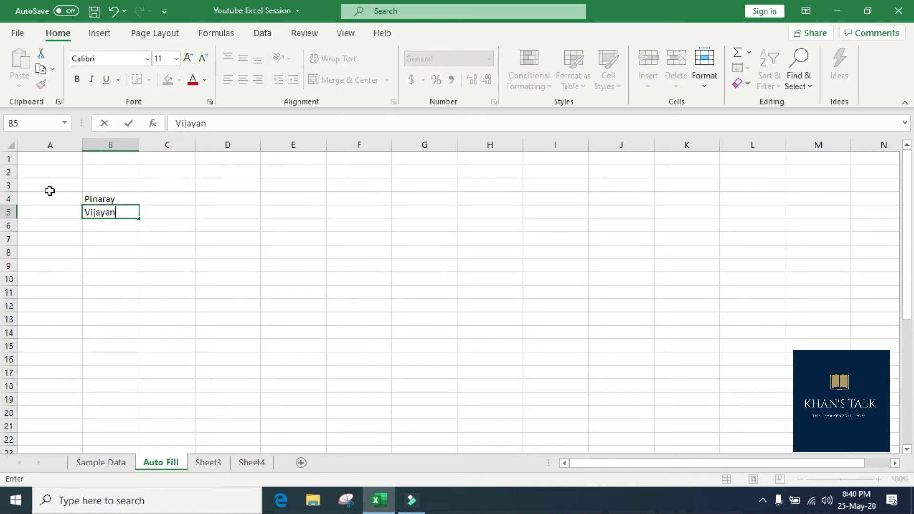
key(Return)
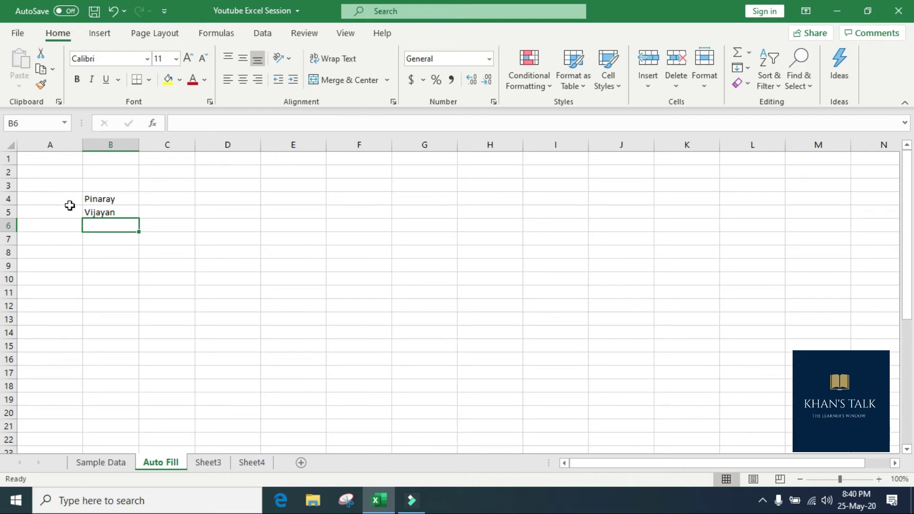
click(113, 201)
drag(120, 222, 127, 215)
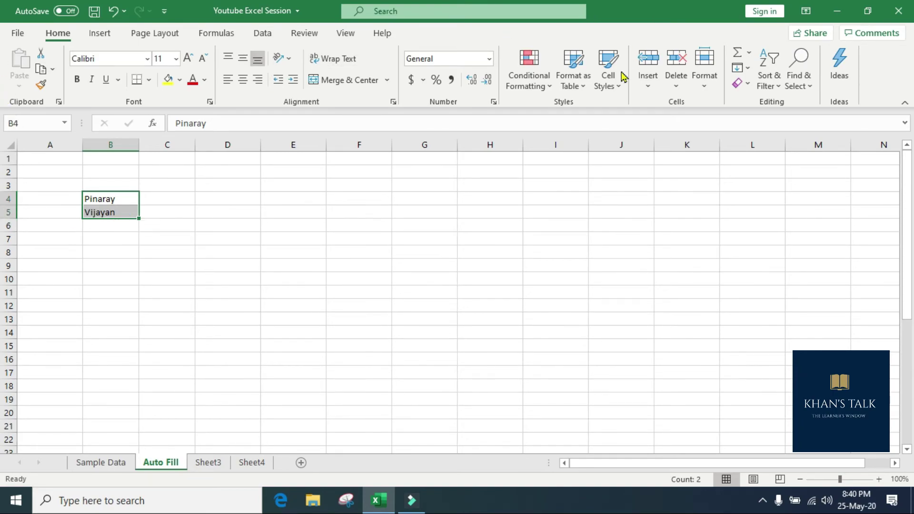
Widen column B, Fill Justify the name parts into B4, then narrow column B to 17.00.
click(747, 69)
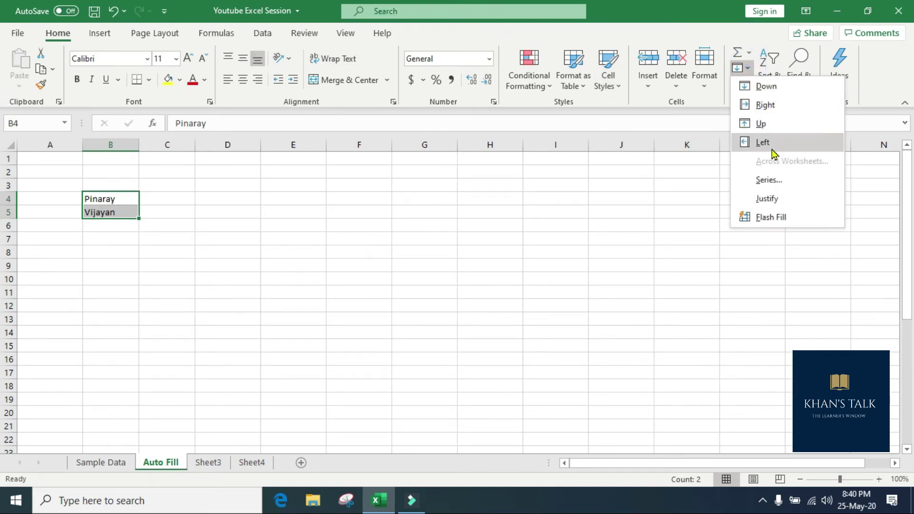
click(786, 202)
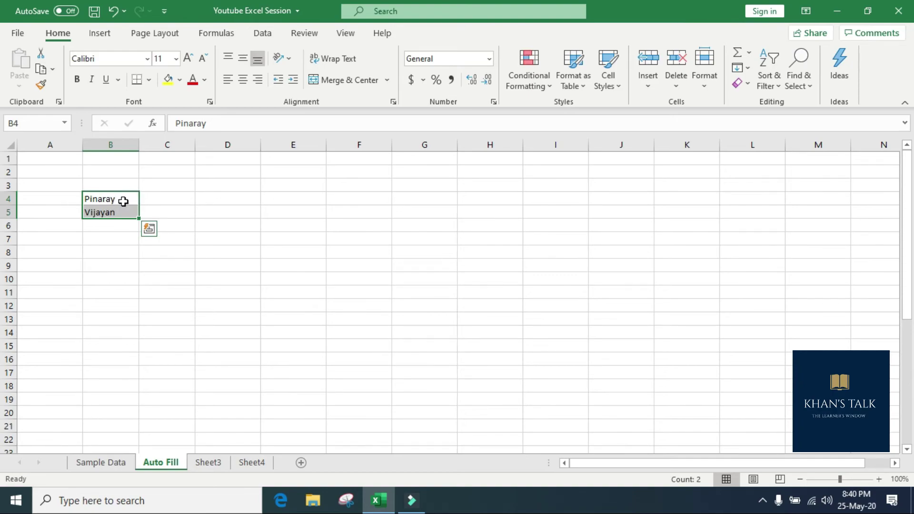
drag(139, 145, 234, 145)
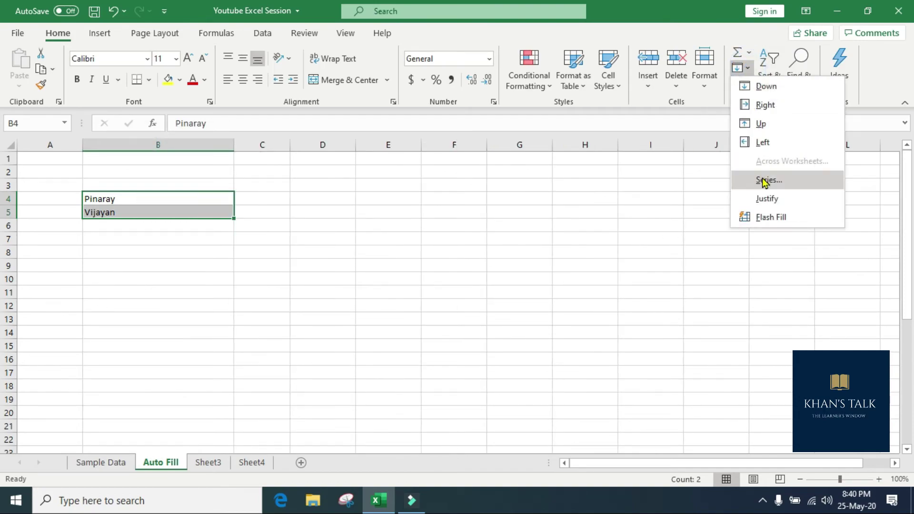
click(767, 198)
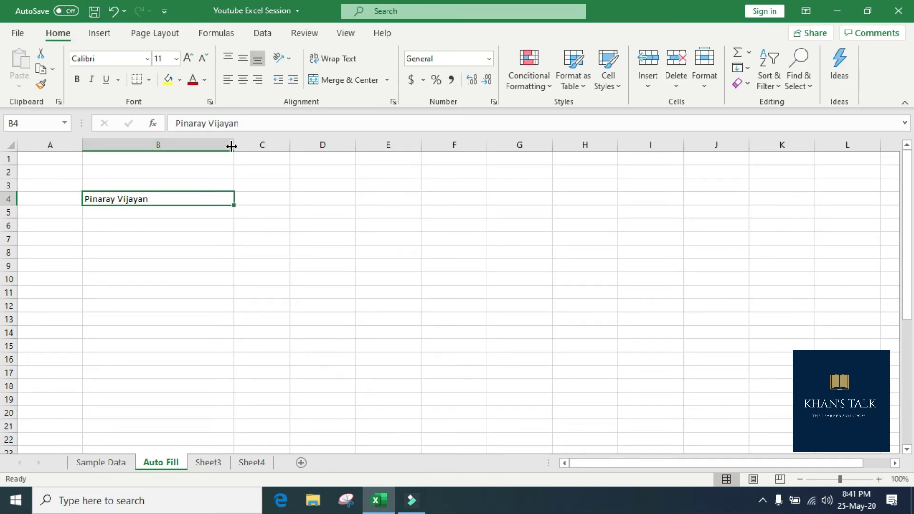
drag(233, 145, 166, 170)
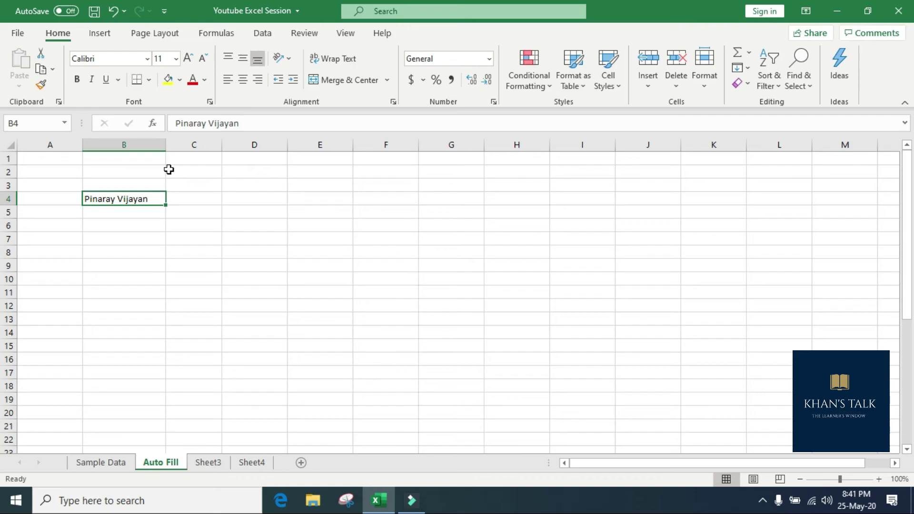
Remove the joined full name from B4, leaving the sheet blank with B4 selected.
click(147, 221)
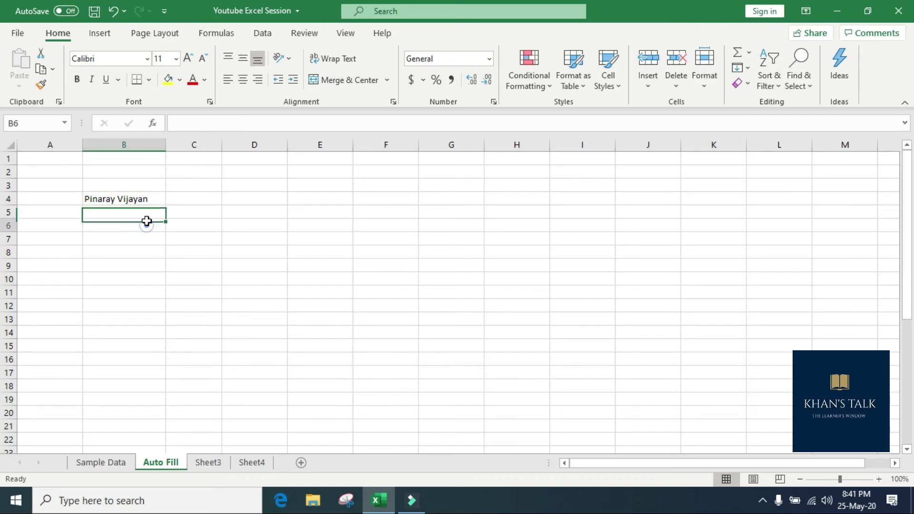
key(ctrl+Home)
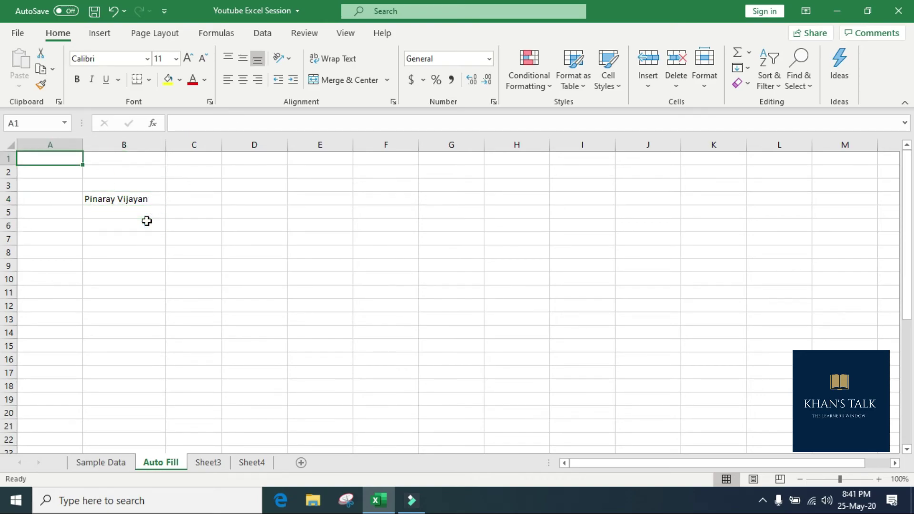
key(ctrl+z)
click(140, 199)
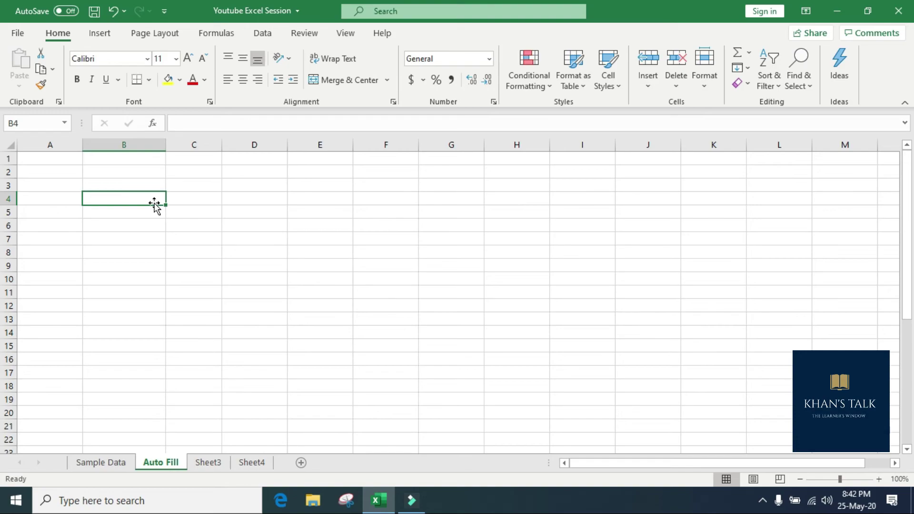
Enter 10 in B4 and 20 in C4.
text(10)
key(Tab)
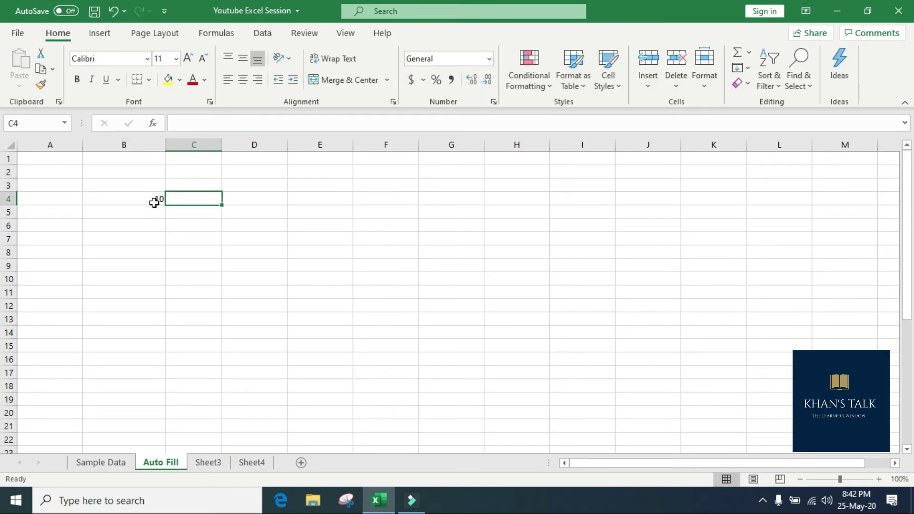
text(20)
key(Return)
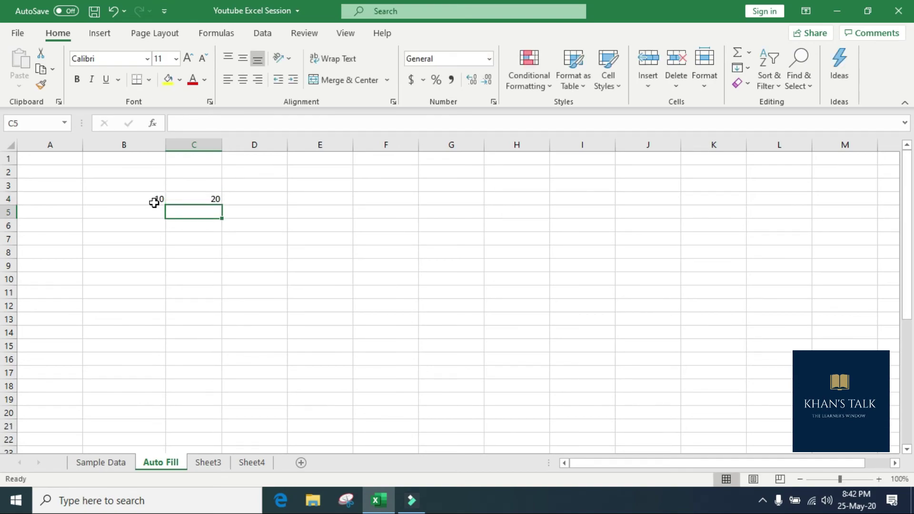
Add the formula =B4+C4 in D4, showing 30.
key(Up)
key(Right)
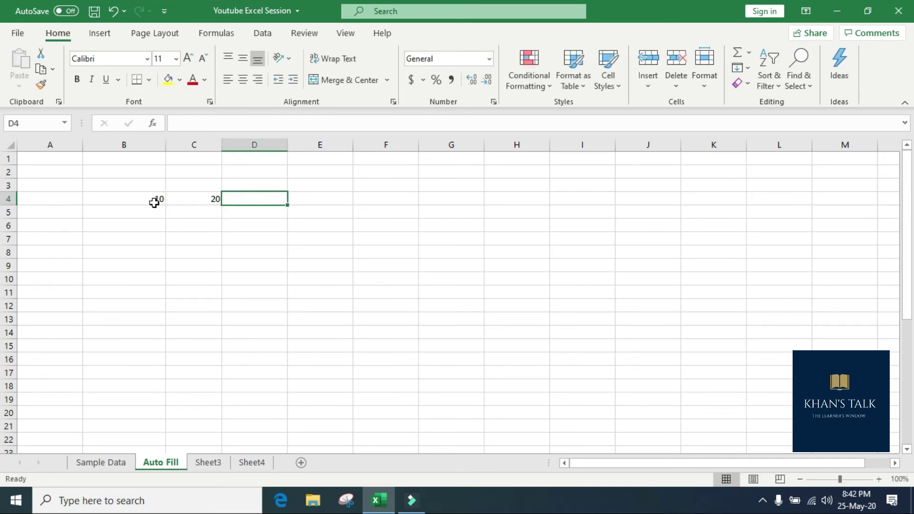
text(=)
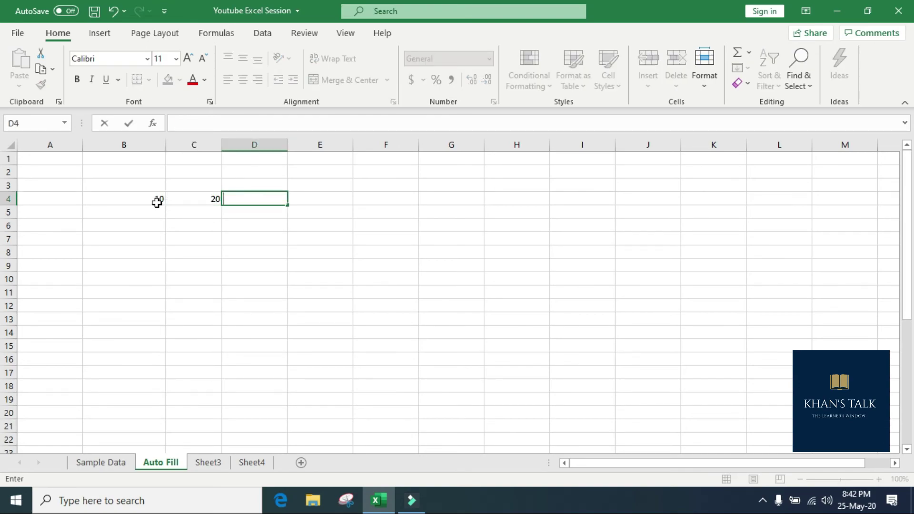
text(=)
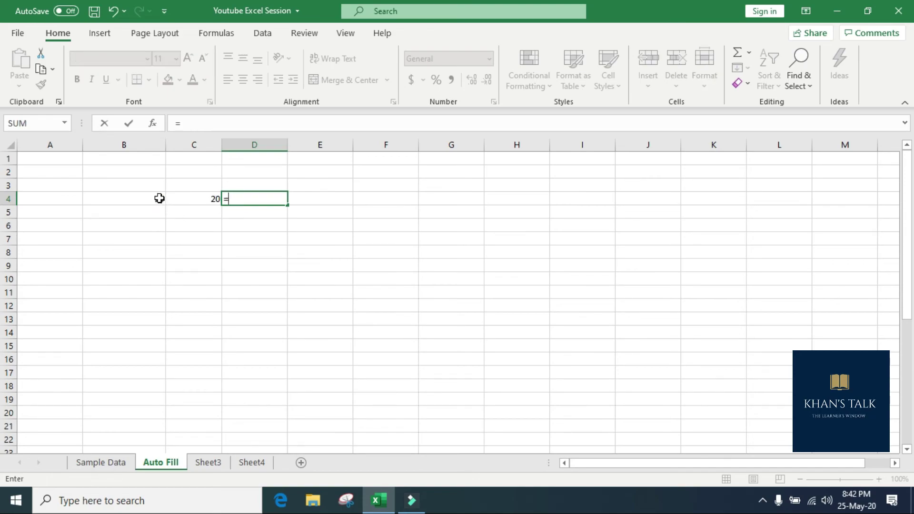
click(159, 198)
text(+)
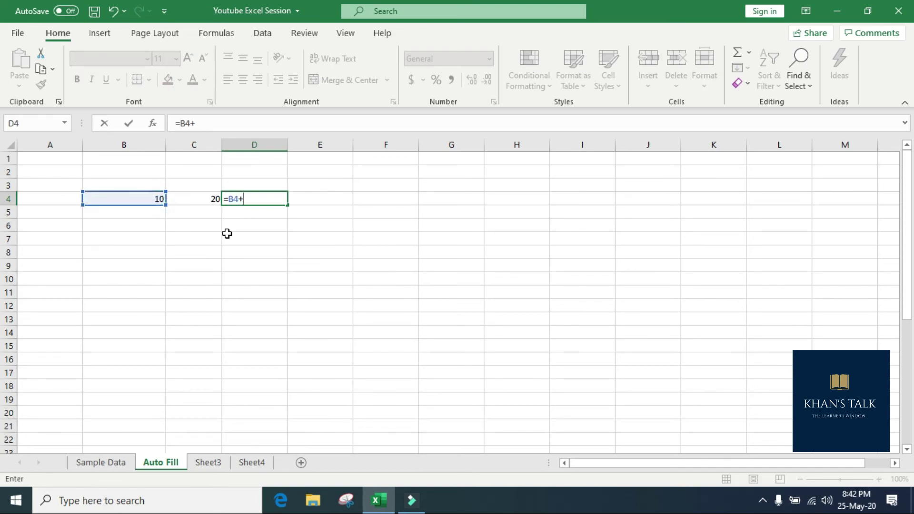
click(204, 198)
key(Return)
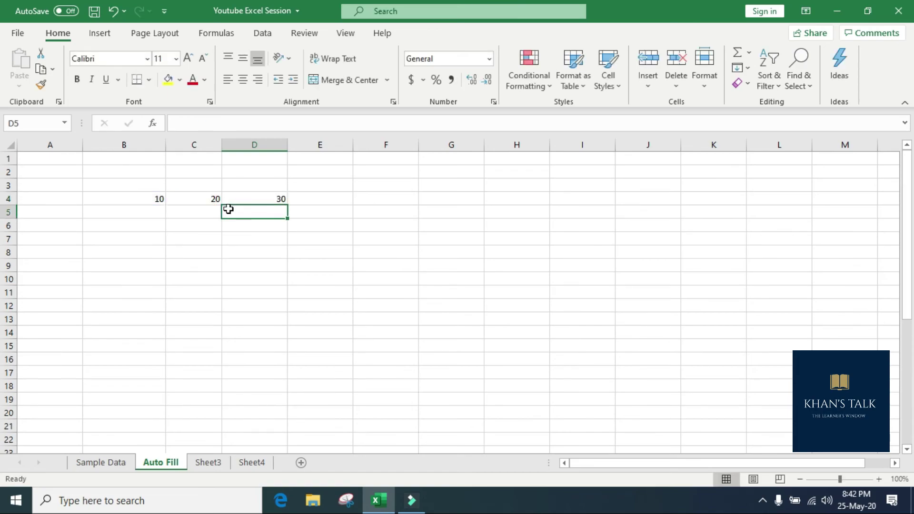
Enter 20 in cell B5.
click(152, 211)
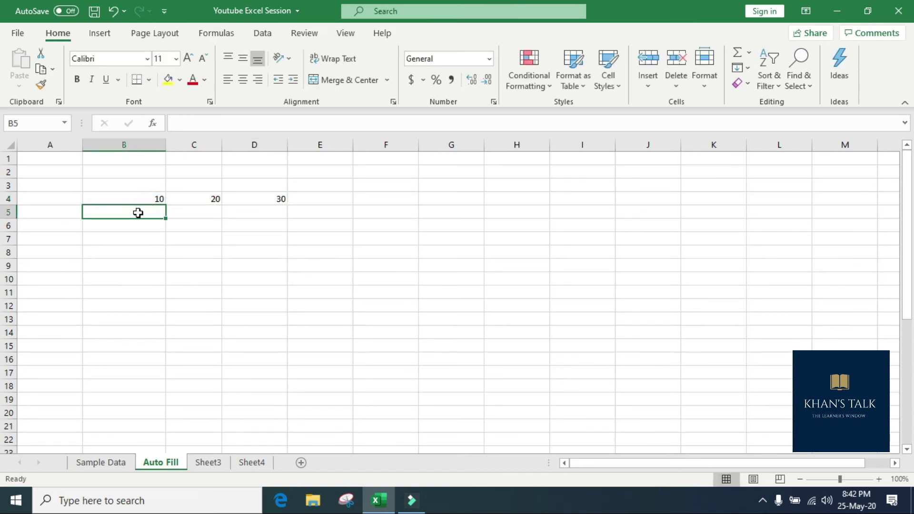
text(20)
key(Return)
Enter 25 in C5 and fill the 20, 25 pattern down column C to 80 in C16.
drag(138, 199, 156, 363)
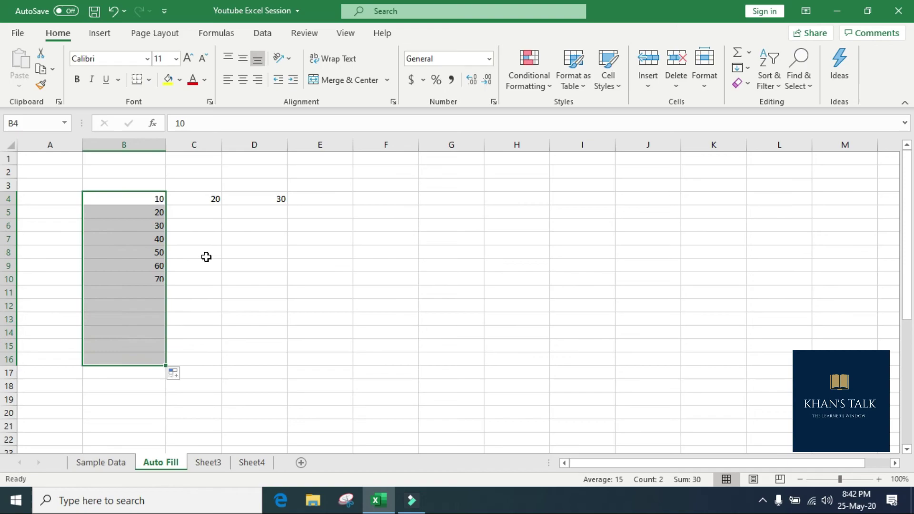
click(203, 210)
text(25)
key(Return)
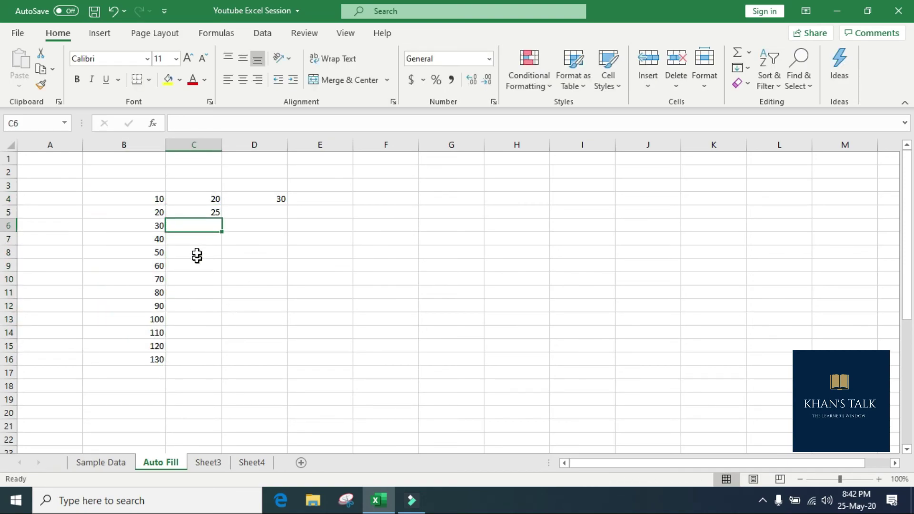
drag(201, 204, 222, 221)
double_click(222, 222)
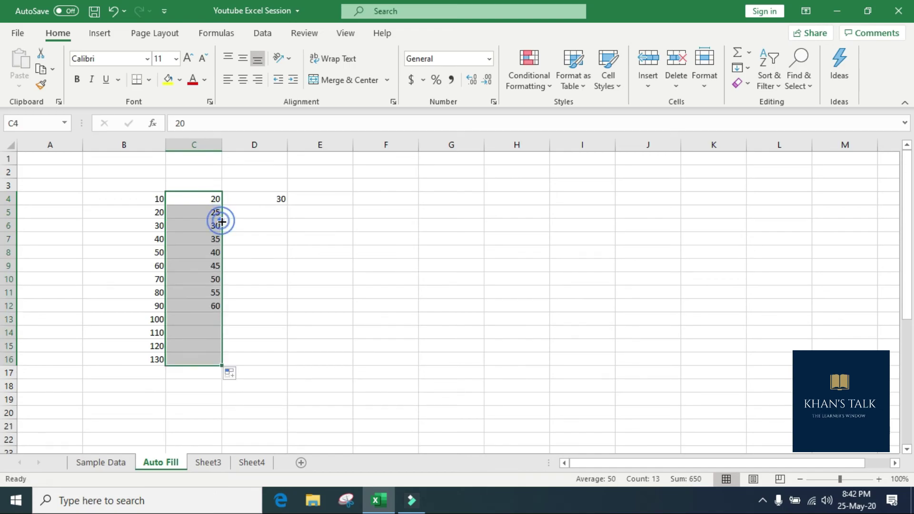
click(264, 204)
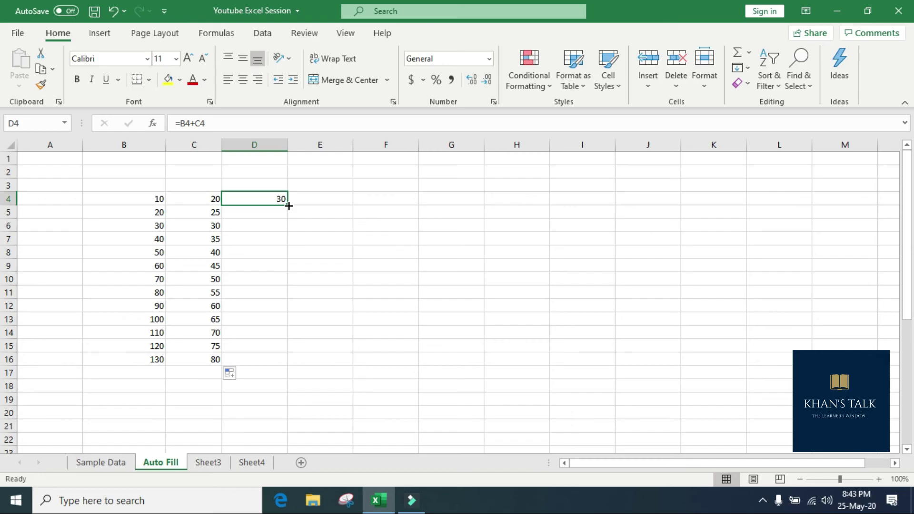
Copy the =B4+C4 sum down to D16 and compare D4 and D5 with B4 and C4.
double_click(288, 205)
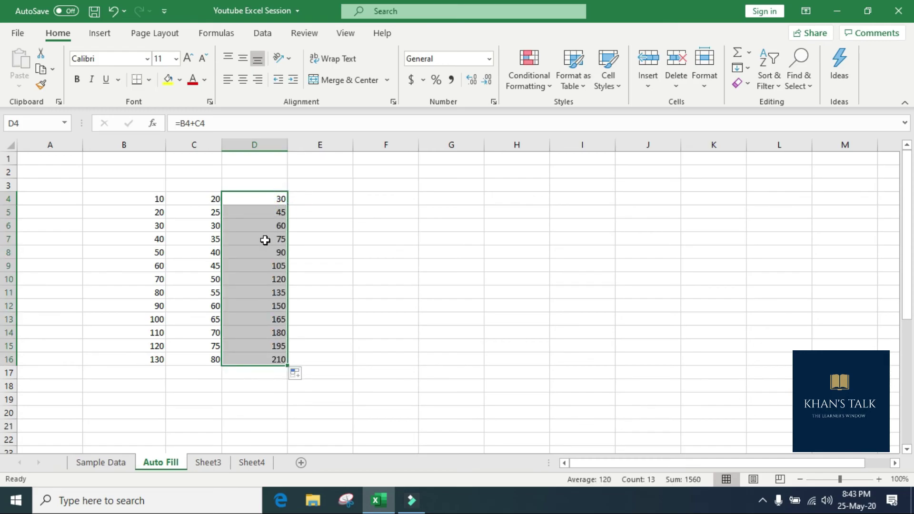
click(266, 213)
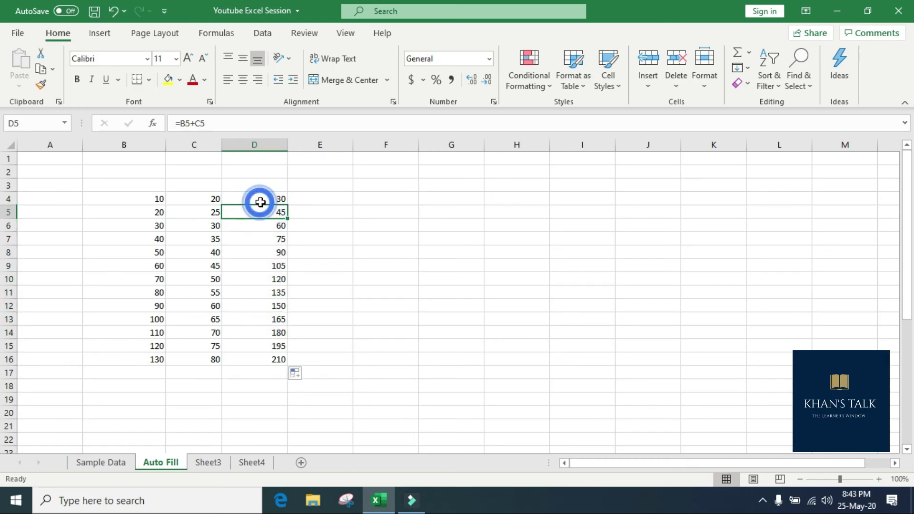
click(278, 199)
click(157, 198)
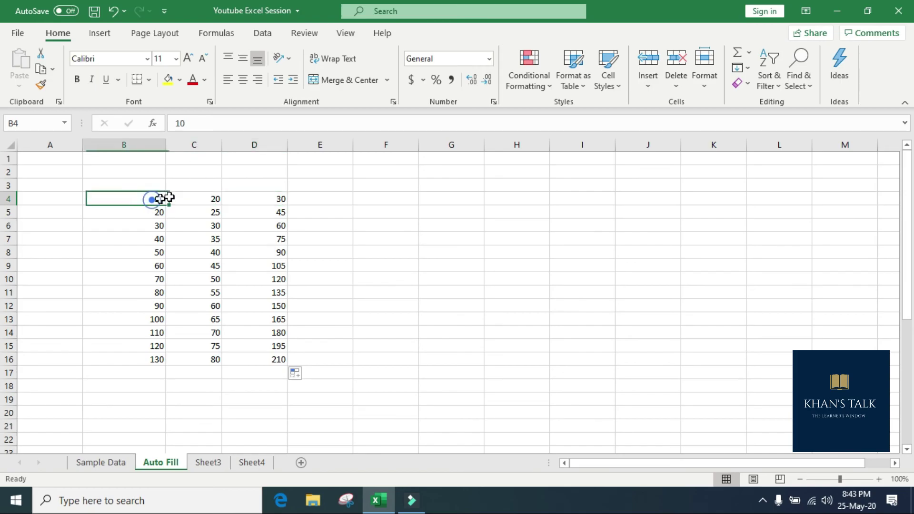
click(199, 198)
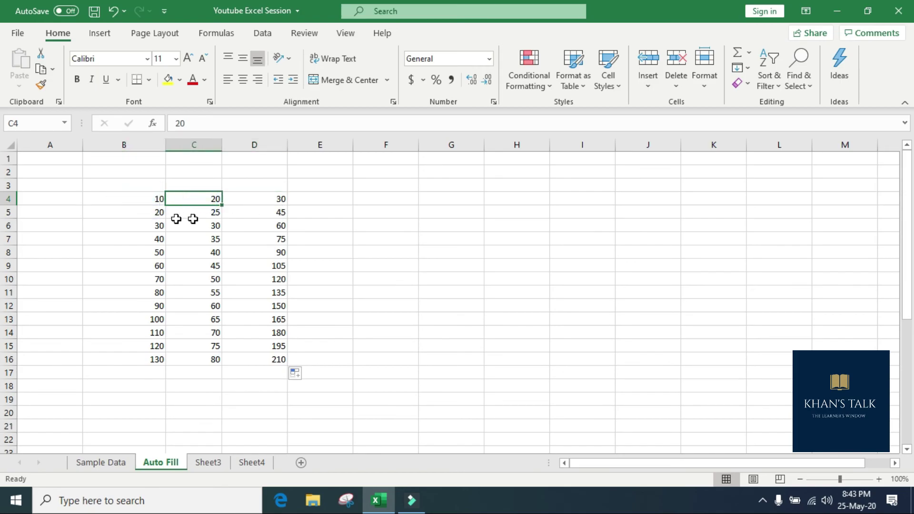
click(277, 200)
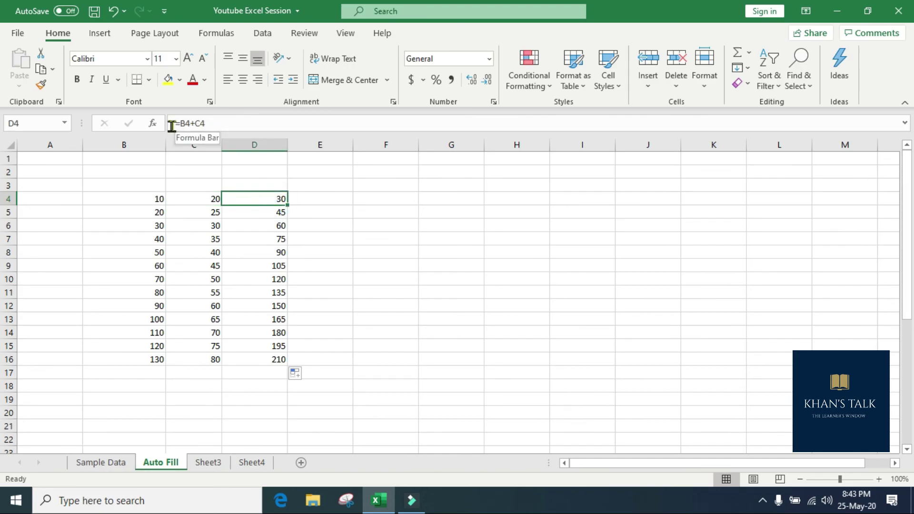
Step through column D to review the copied sum formulas.
key(Down)
key(Down)
key(Down)
key(Down)
key(Down)
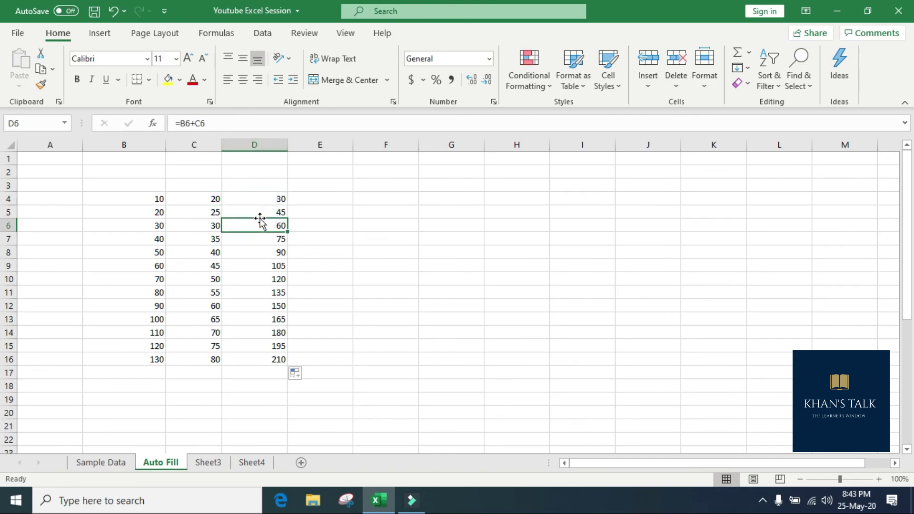
key(Down)
key(Down)
key(Down)
key(Down)
key(Down)
key(Down)
key(Down)
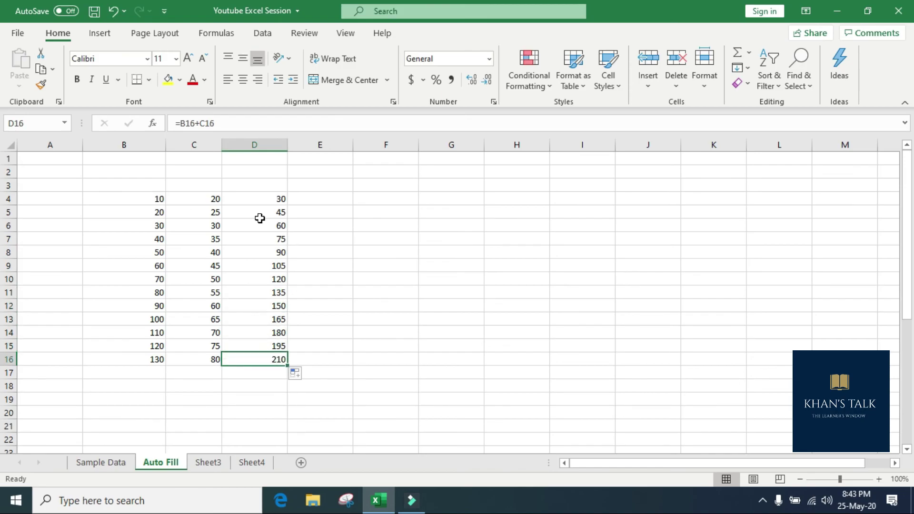
key(Up)
key(Up)
key(Up)
key(Up)
key(Up)
key(Up)
key(Up)
key(Up)
key(Up)
key(Up)
key(Up)
key(Up)
key(Up)
key(Down)
key(Down)
key(Down)
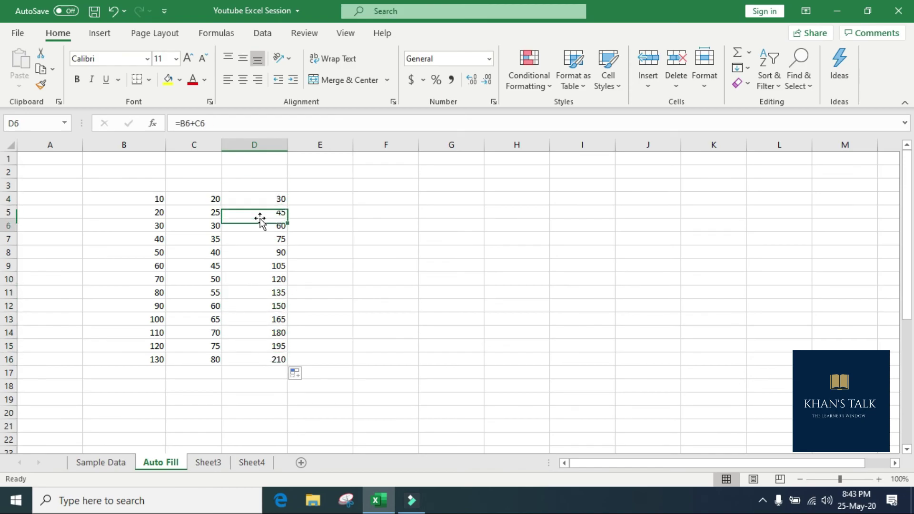
key(Down)
key(Down)
key(Down)
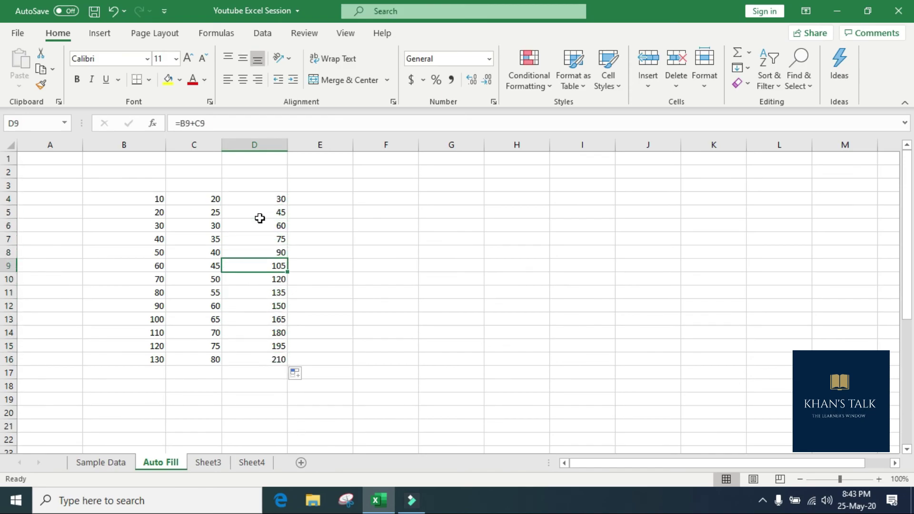
key(Down)
key(Down)
key(Down)
key(Up)
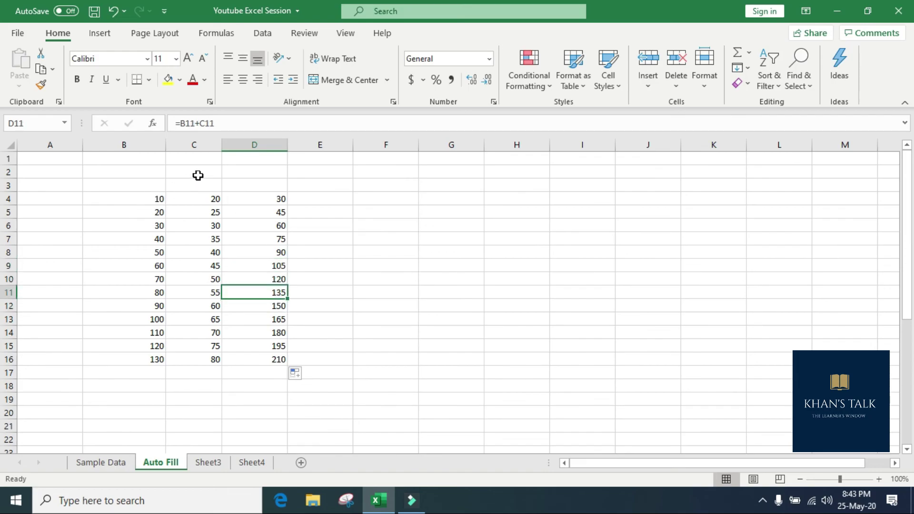
Recheck D4's sum against B4 and C4, then follow the relative formulas down to D16.
click(214, 171)
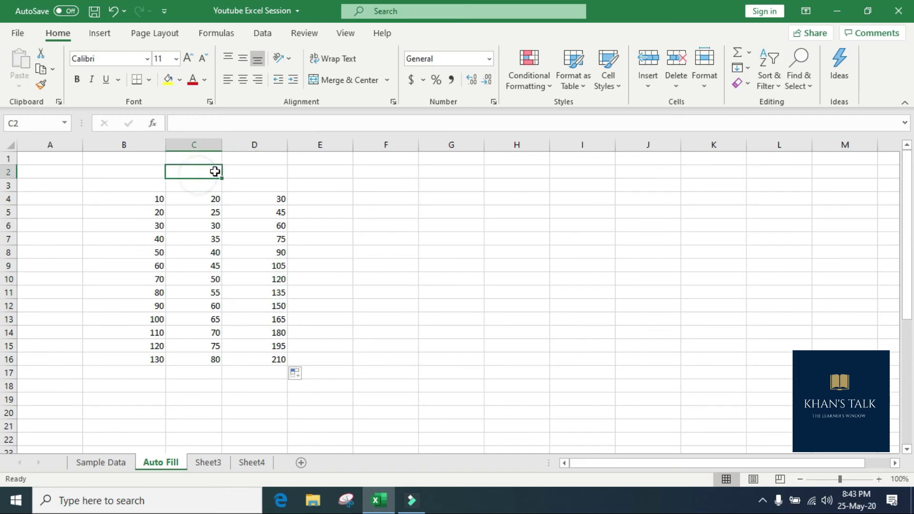
click(388, 199)
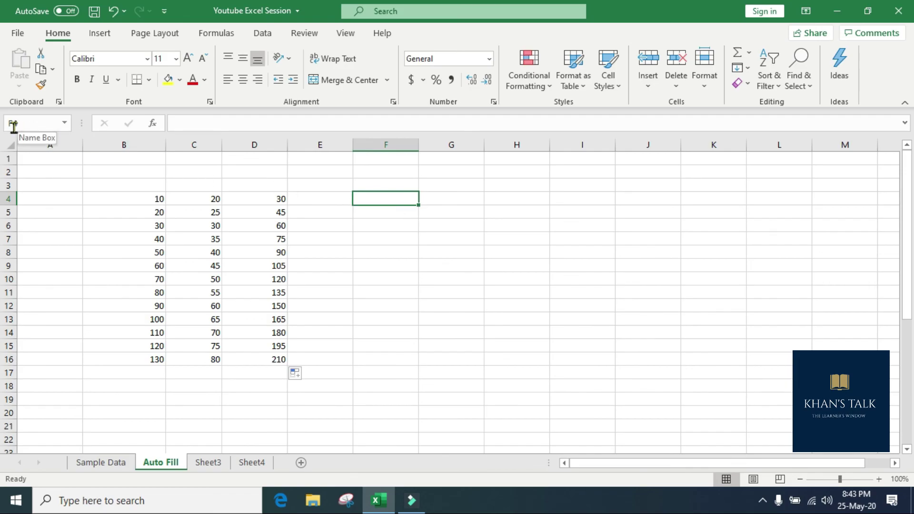
click(261, 200)
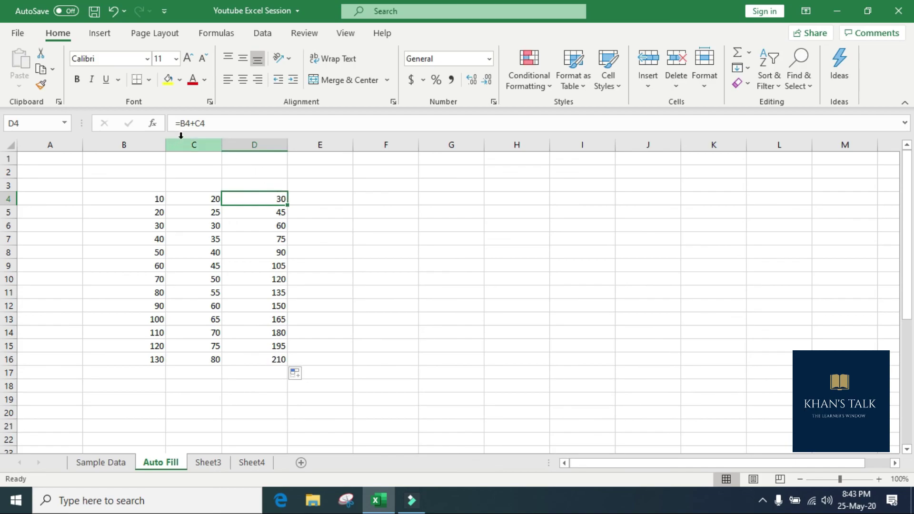
click(152, 195)
click(210, 198)
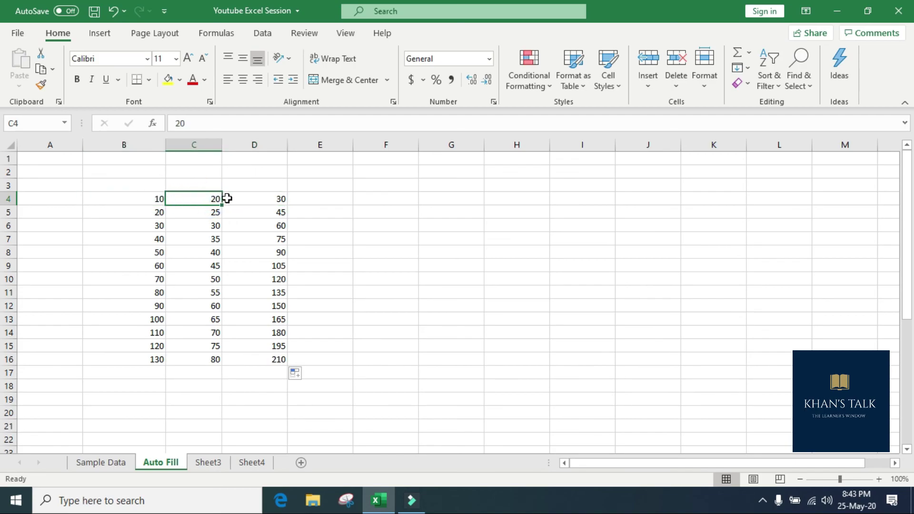
click(259, 204)
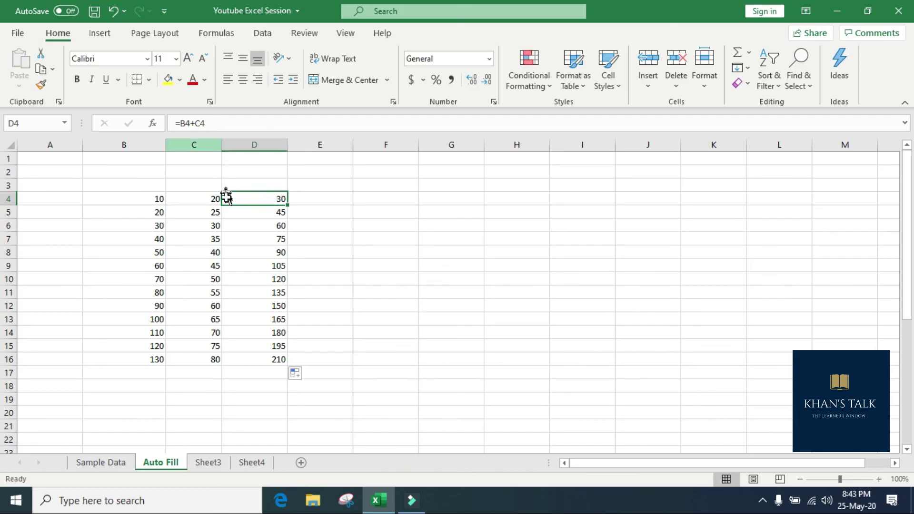
click(248, 213)
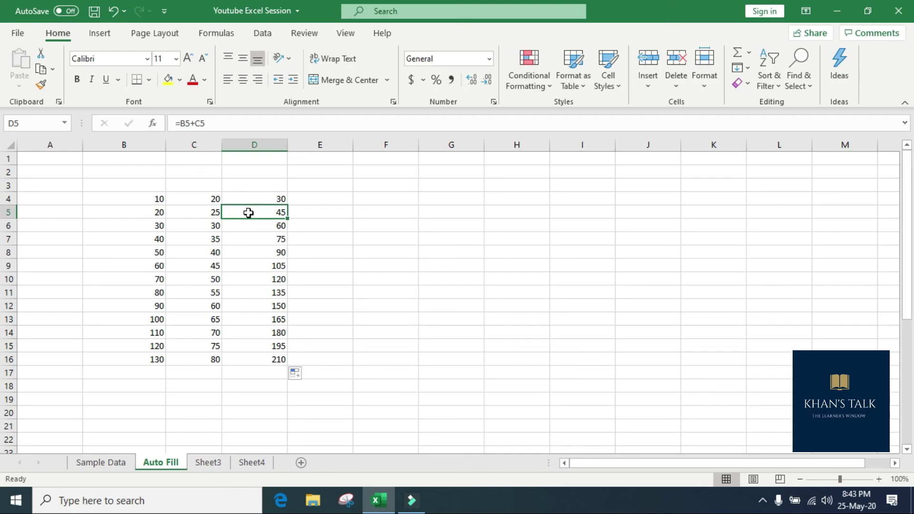
key(Down)
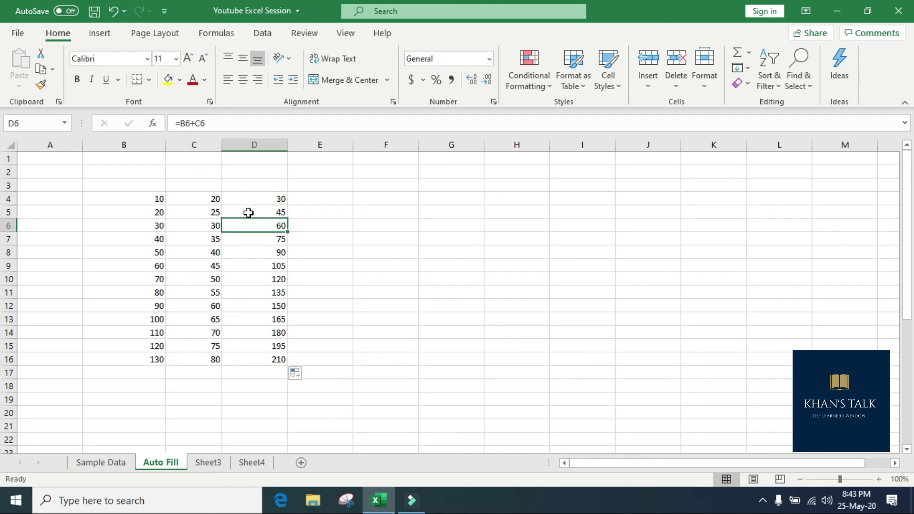
key(Down)
key(Down)
key(Down)
key(Down)
key(Down)
key(Down)
key(Down)
key(Down)
key(Down)
key(Down)
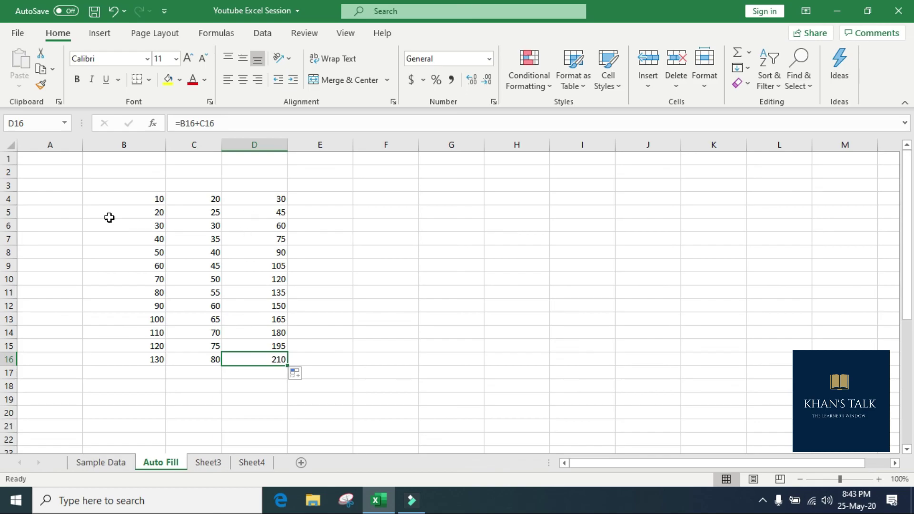
Delete every value and formula on the sheet, then glance at the Home Fill options without choosing one.
click(13, 146)
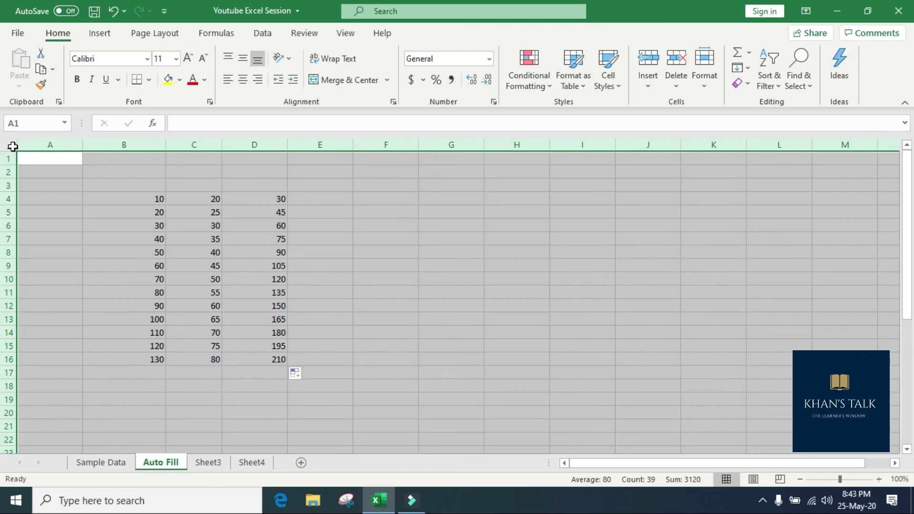
key(Delete)
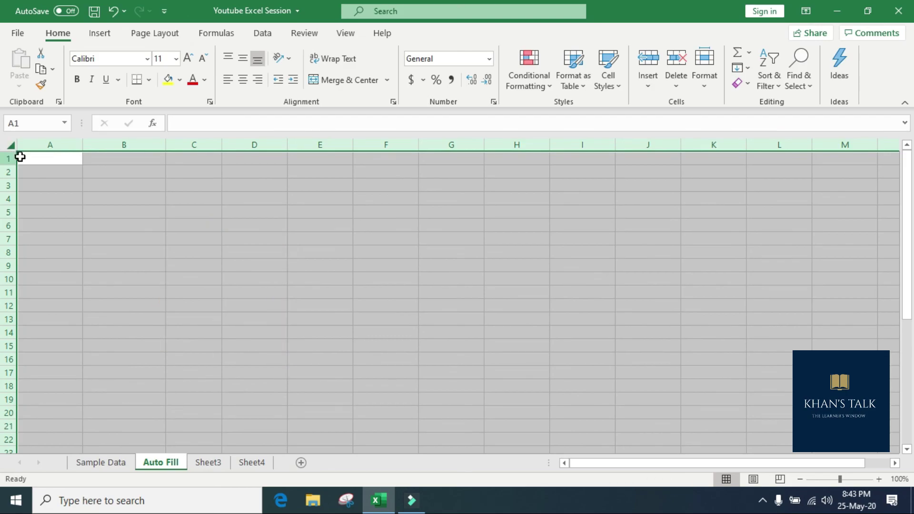
click(27, 157)
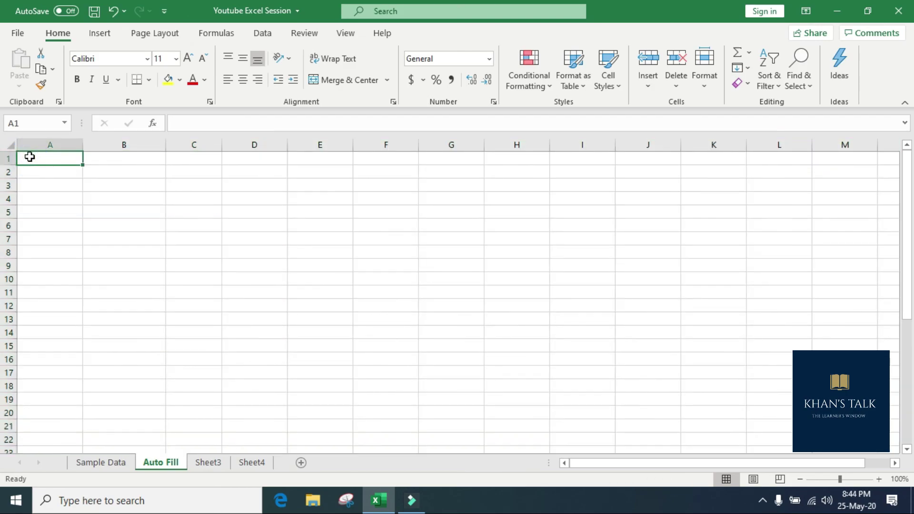
click(748, 68)
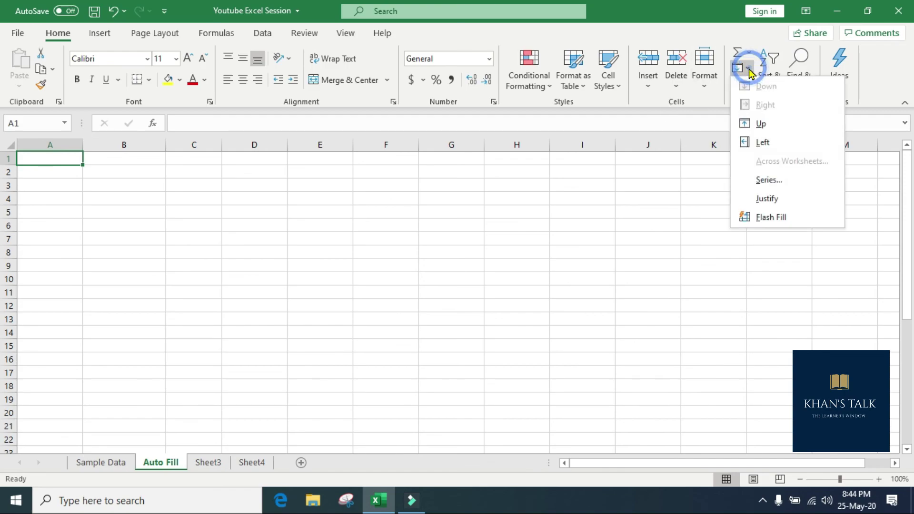
click(303, 253)
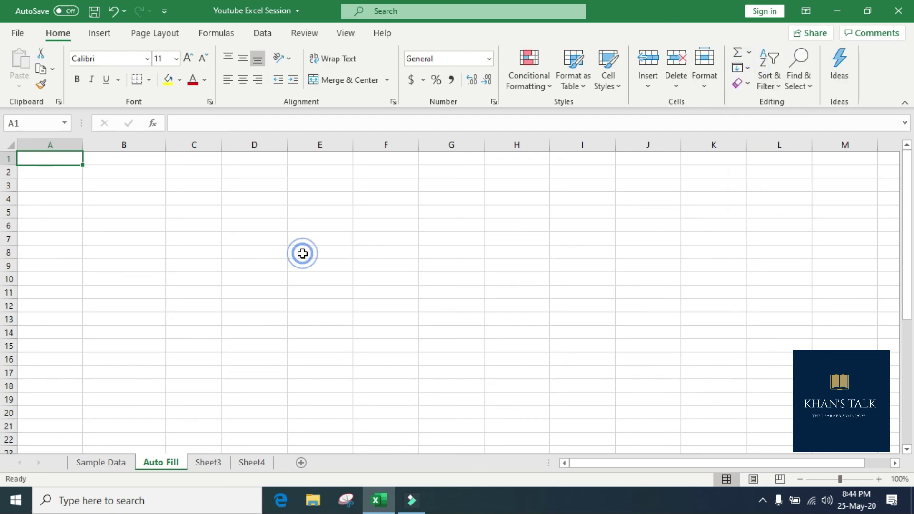